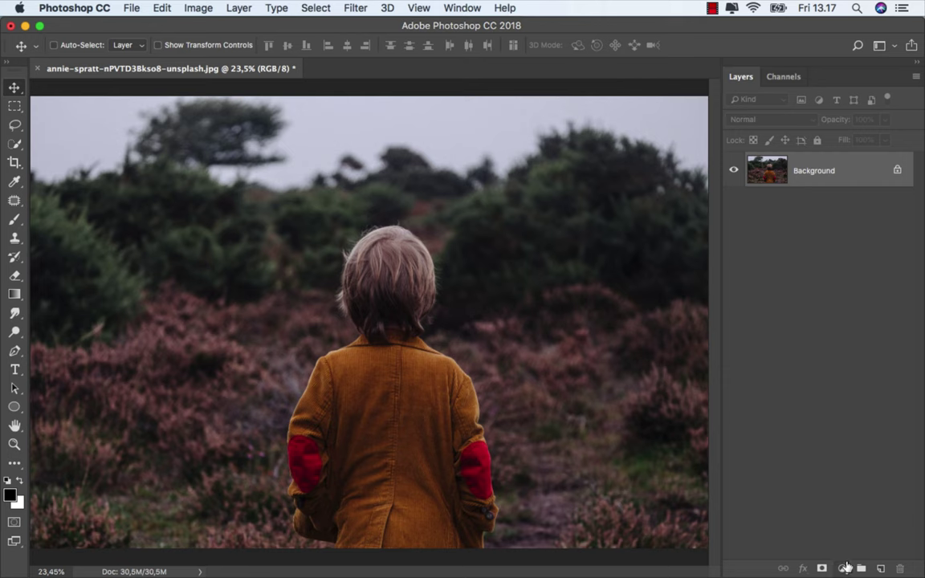
- Add a Brightness/Contrast adjustment layer at brightness 52, then select the Background layer
left_click(846, 567)
left_click(853, 337)
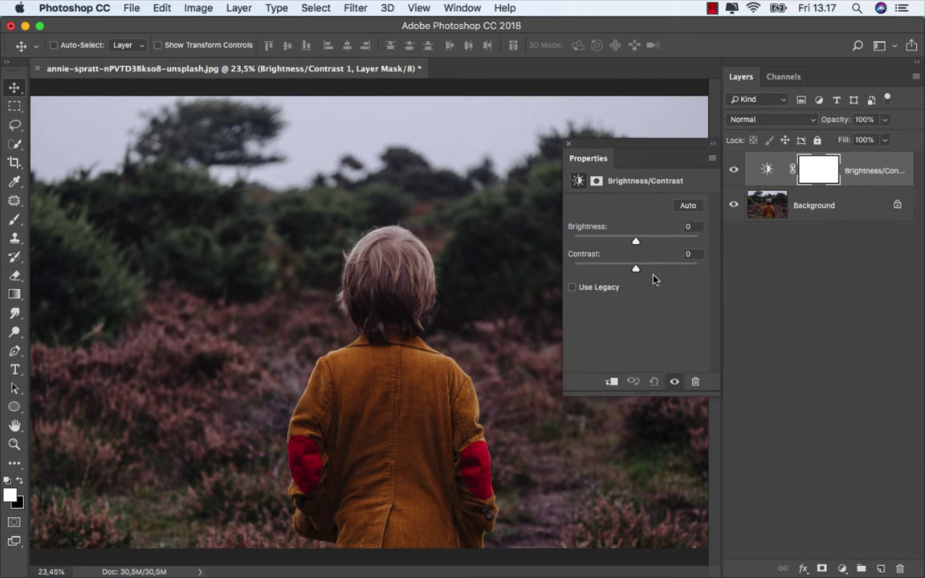
left_click_drag(636, 241, 657, 241)
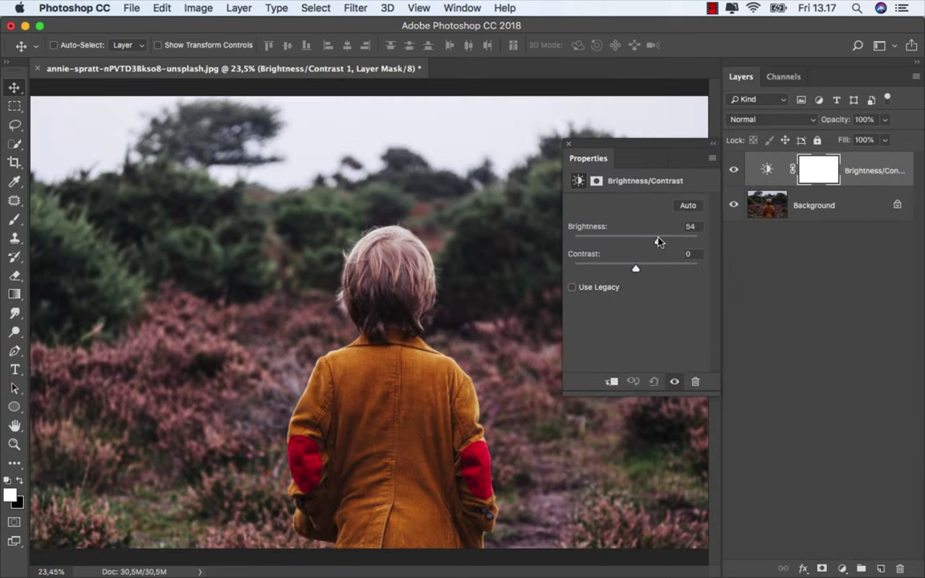
left_click(566, 147)
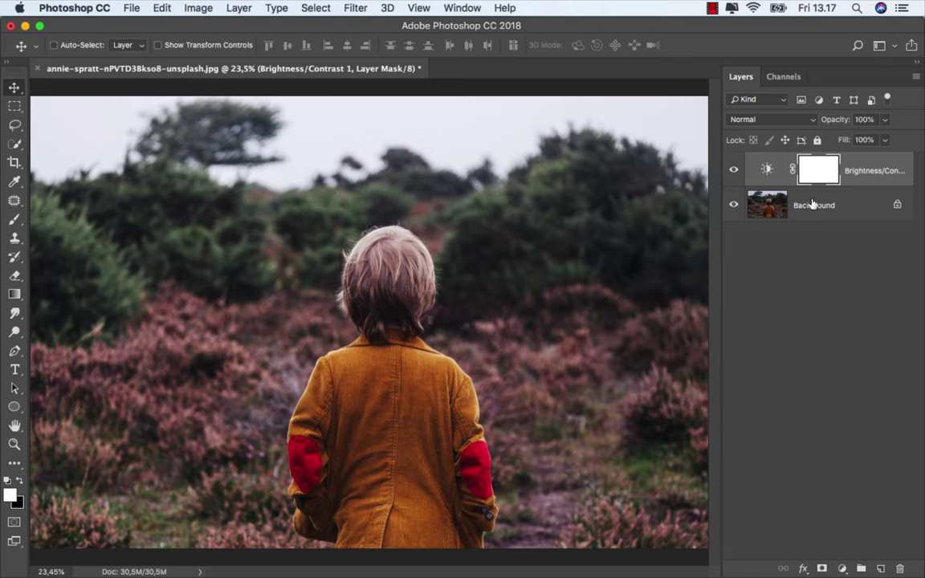
left_click(757, 211)
- With the Pen Tool in path mode, start the path along the jacket's bottom and side edge
right_click(14, 351)
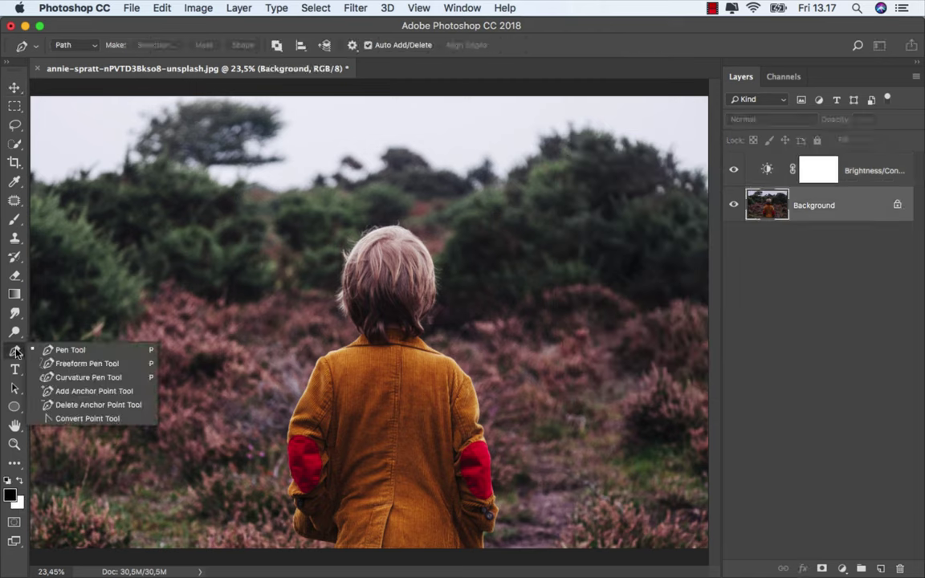
left_click(96, 351)
scroll(339, 522, "up", 1)
scroll(340, 523, "up", 2)
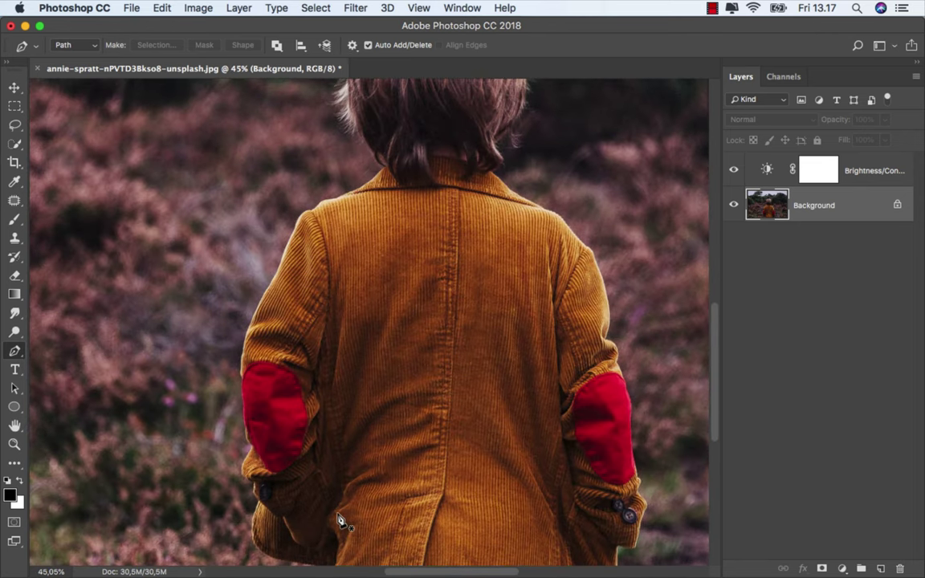
scroll(332, 505, "down", 3)
scroll(330, 506, "up", 5)
scroll(307, 487, "down", 2)
left_click_drag(308, 488, 359, 482)
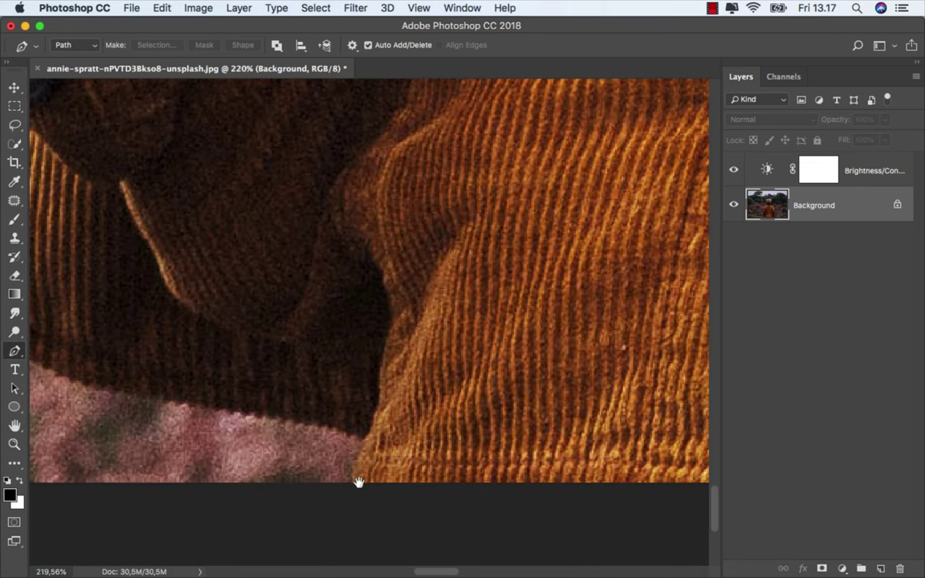
left_click(352, 488)
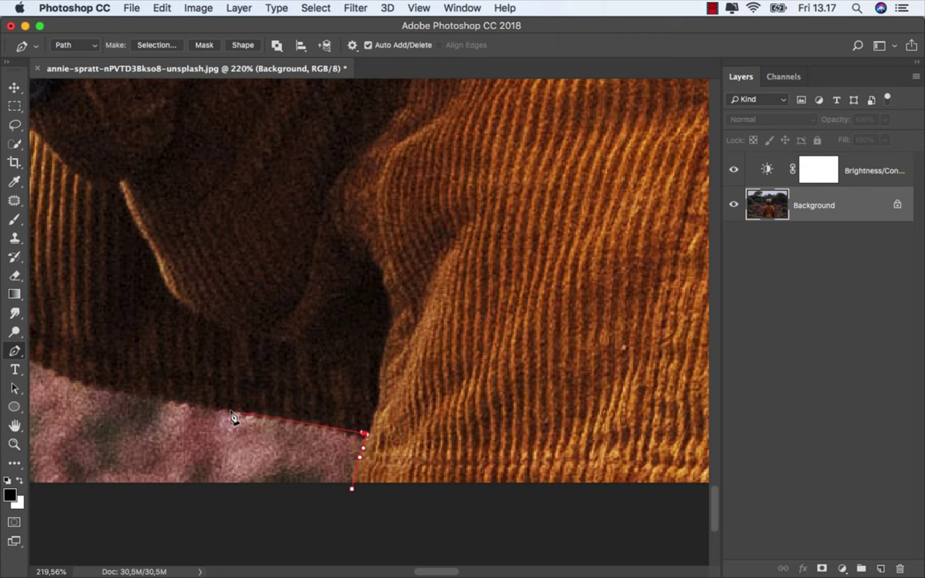
left_click_drag(210, 406, 261, 412)
left_click_drag(77, 386, 347, 472)
left_click_drag(291, 440, 245, 390)
left_click_drag(236, 321, 238, 277)
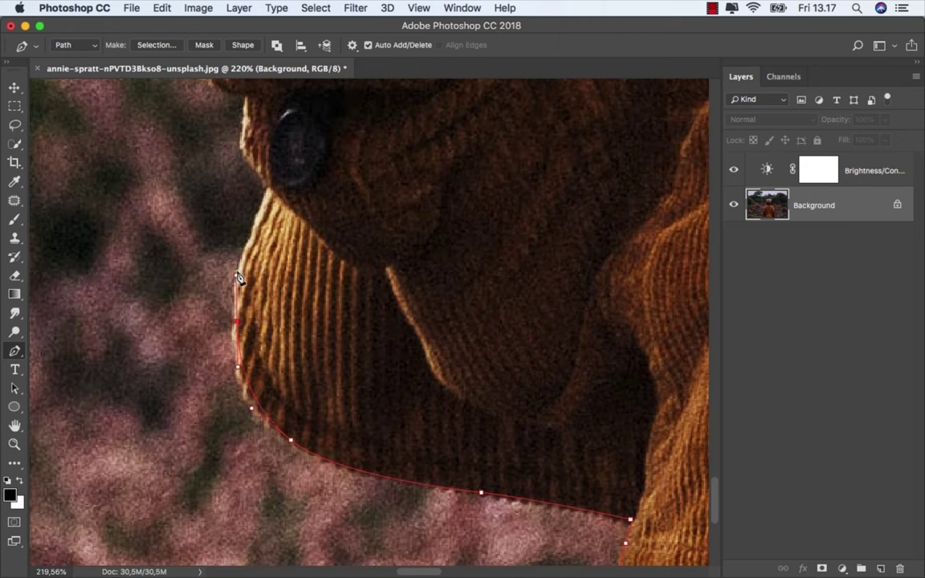
- Trace the path up the left sleeve and around the red elbow patch
left_click_drag(272, 193, 292, 397)
scroll(285, 382, "down", 2)
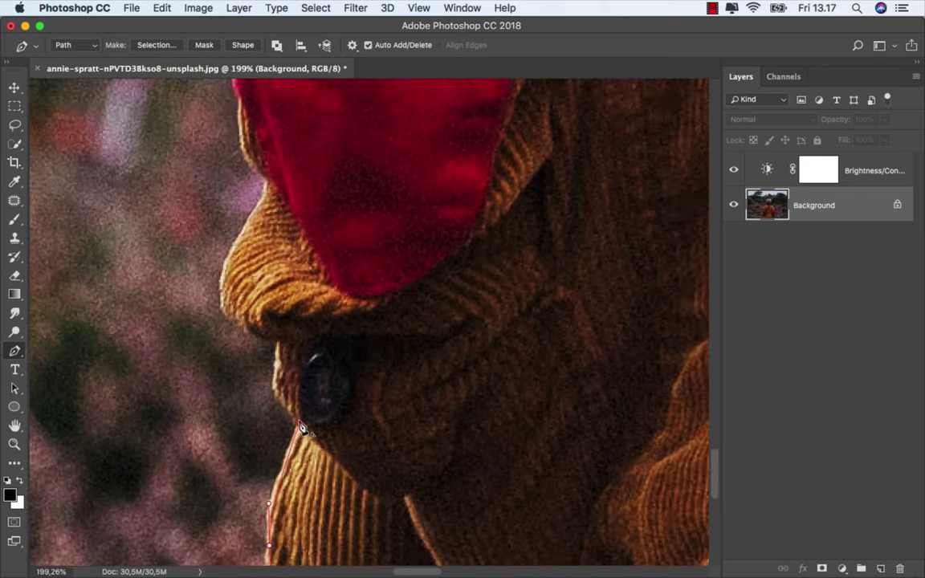
scroll(278, 371, "down", 2)
left_click(283, 350)
left_click(232, 313)
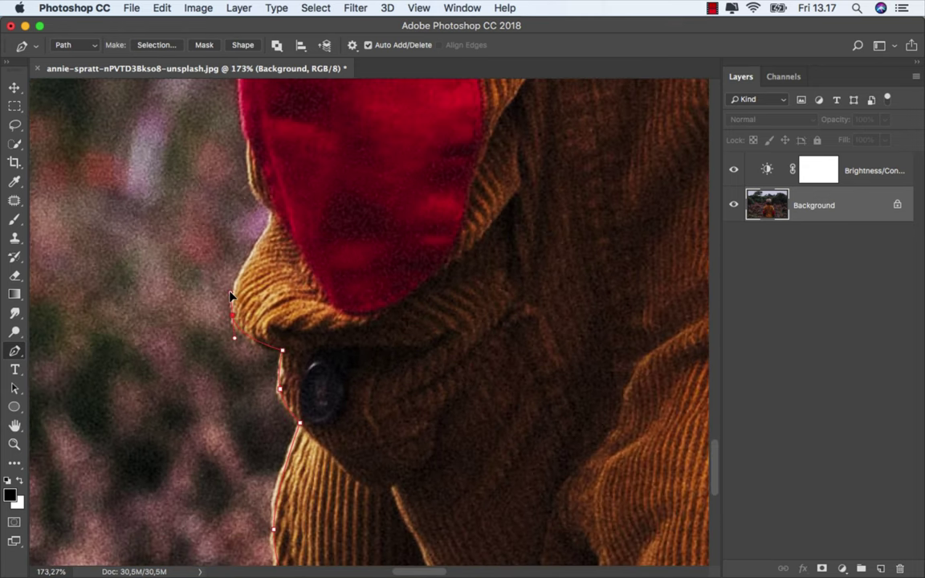
mouse_move(263, 239)
left_mouse_down()
mouse_move(274, 217)
mouse_move(330, 500)
left_mouse_up()
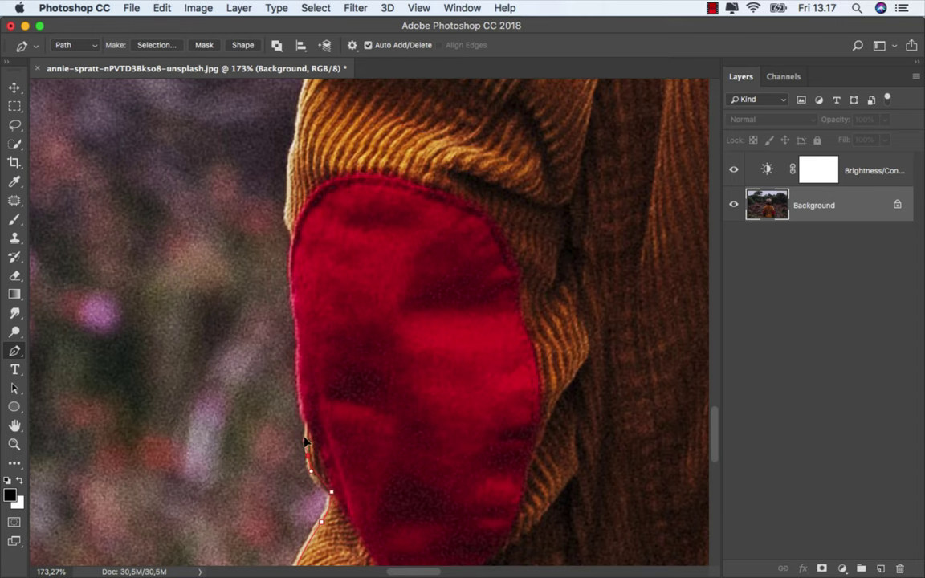
left_click(305, 413)
left_click(298, 326)
left_click_drag(295, 242, 277, 444)
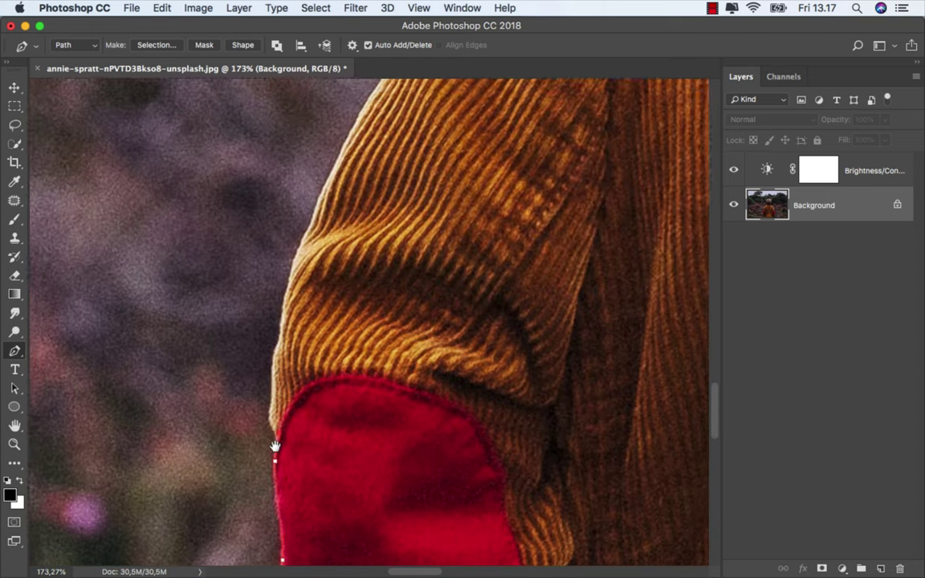
left_click(267, 419)
left_click(277, 347)
left_click(290, 286)
scroll(293, 277, "down", 2)
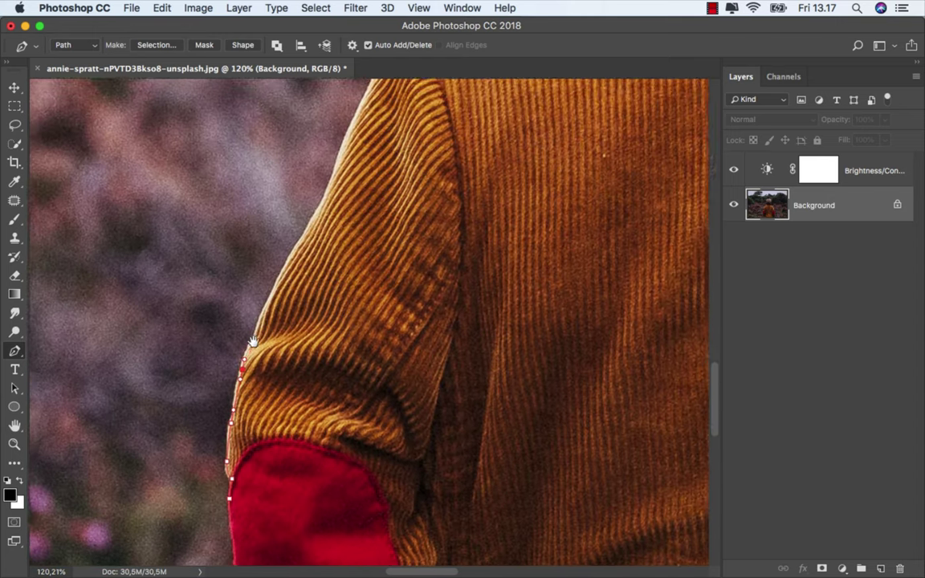
left_click_drag(313, 218, 242, 386)
- Set the path outline display colour to blue
left_click(352, 45)
left_click(384, 98)
left_click(392, 82)
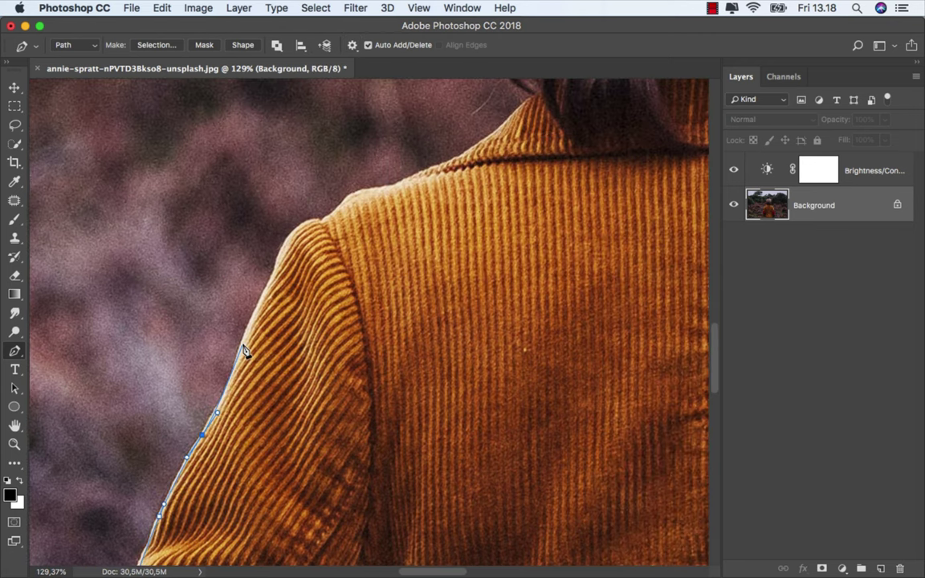
left_click(242, 343)
- Continue the path over the arm and shoulder, along the collar to the hair edge
left_click(272, 276)
left_click_drag(295, 230, 305, 221)
left_click(321, 222)
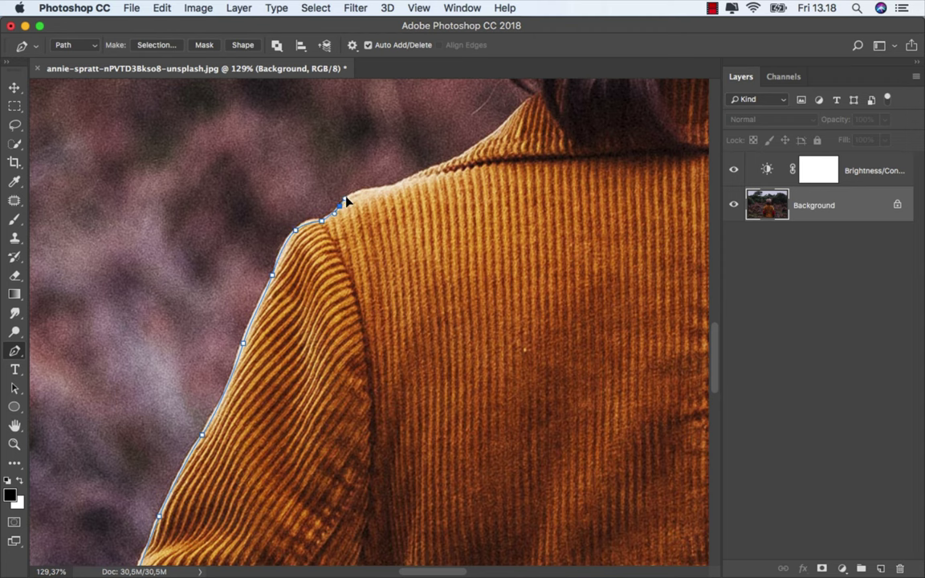
left_click(340, 207)
left_click(367, 189)
left_click(394, 187)
left_click_drag(394, 187, 218, 383)
left_click(216, 377)
left_click(270, 346)
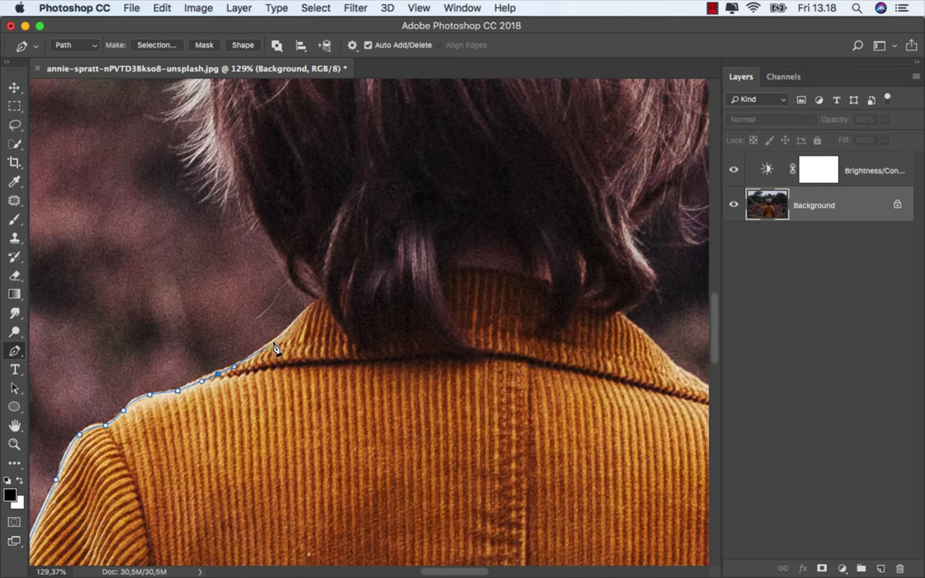
left_click(314, 303)
left_click(273, 250)
left_click(236, 202)
- Trace up the hair's left edge and curve the path around the crown
left_click_drag(243, 273, 246, 285)
scroll(246, 285, "up", 10)
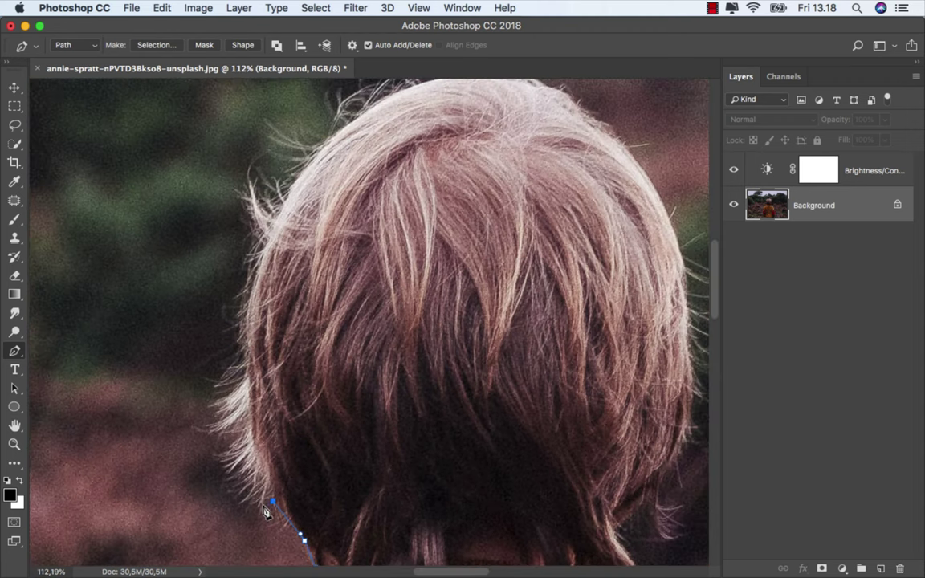
left_click(224, 437)
left_click(241, 371)
left_click(242, 285)
left_click(256, 245)
left_click(248, 187)
left_click_drag(264, 202, 131, 363)
left_click(238, 266)
left_click_drag(388, 231, 436, 244)
left_click_drag(498, 310, 517, 326)
- Trace the path down the hair's right and lower edges
left_click(562, 474)
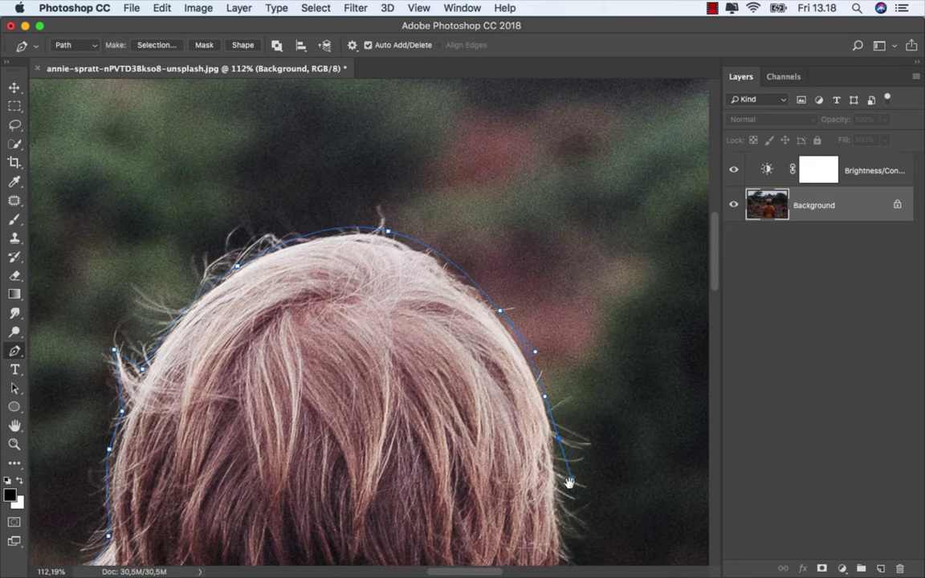
left_click_drag(567, 479, 358, 96)
left_click(351, 273)
left_click(332, 329)
left_click(312, 363)
left_click(321, 401)
left_click(269, 400)
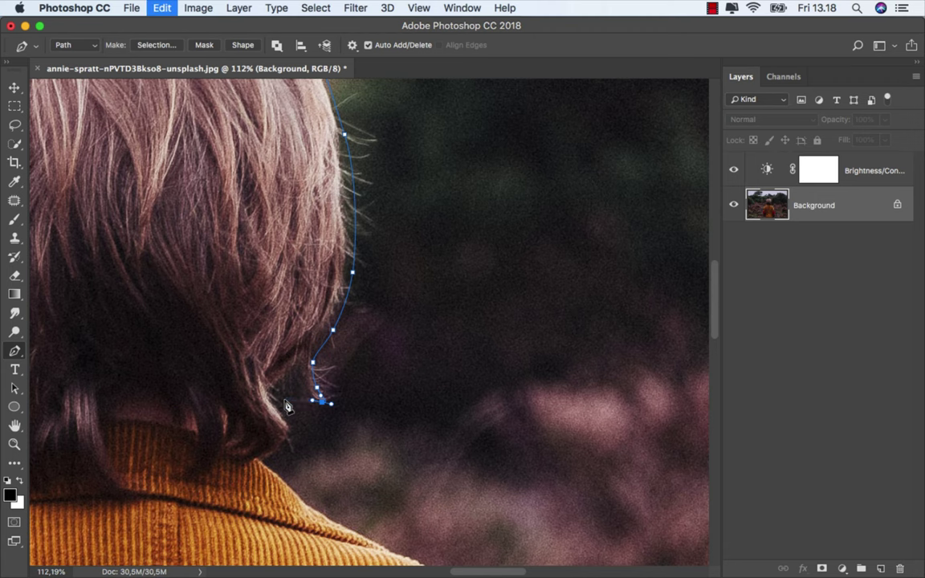
left_click(285, 428)
left_click(268, 452)
left_click(259, 463)
- Continue along the collar and right shoulder down to the fold above the elbow
left_click_drag(248, 428, 197, 235)
scroll(205, 244, "up", 2)
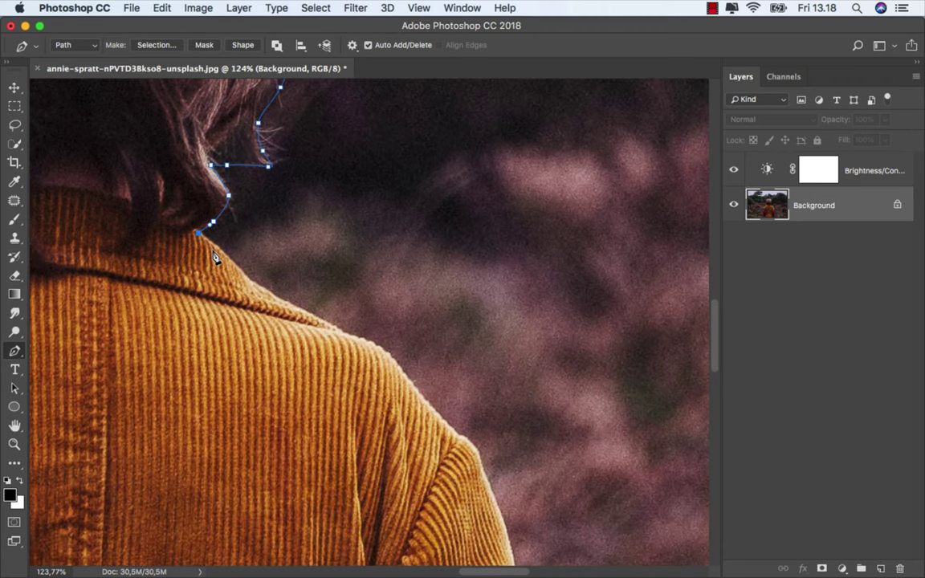
left_click(318, 321)
left_click(355, 341)
left_click(388, 353)
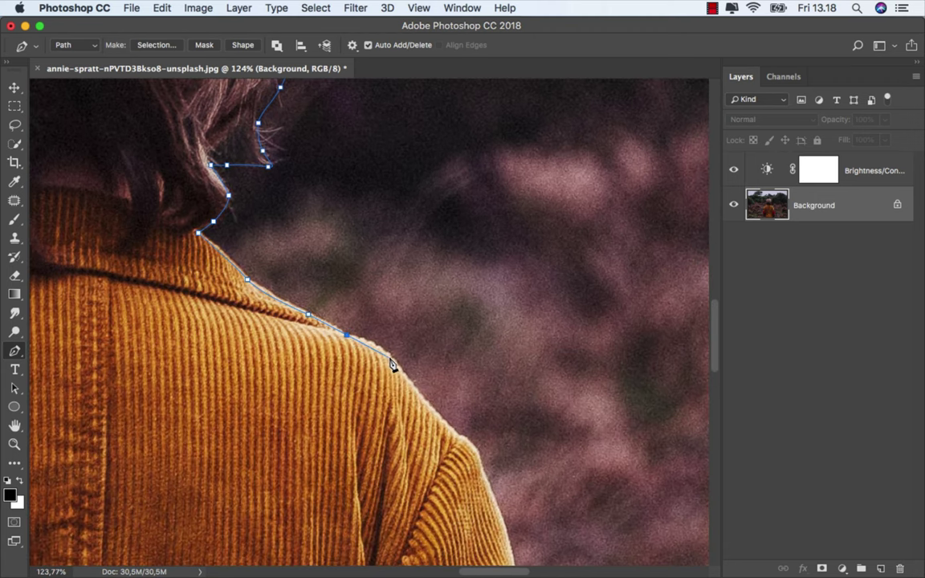
left_click(401, 368)
left_click(413, 383)
left_click_drag(413, 386, 221, 232)
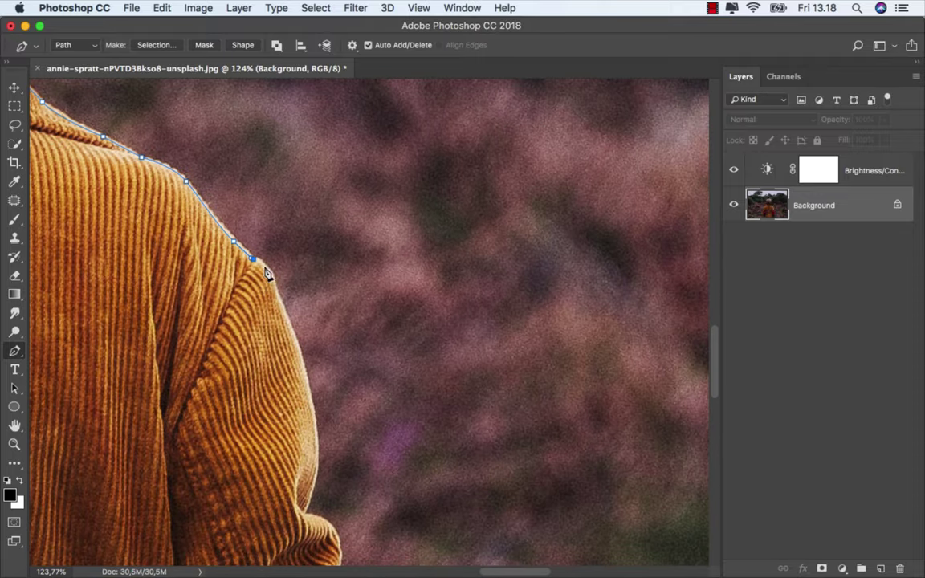
left_click(303, 368)
left_click(309, 395)
left_click(316, 441)
left_click(316, 461)
scroll(318, 474, "up", 3)
left_click(329, 337)
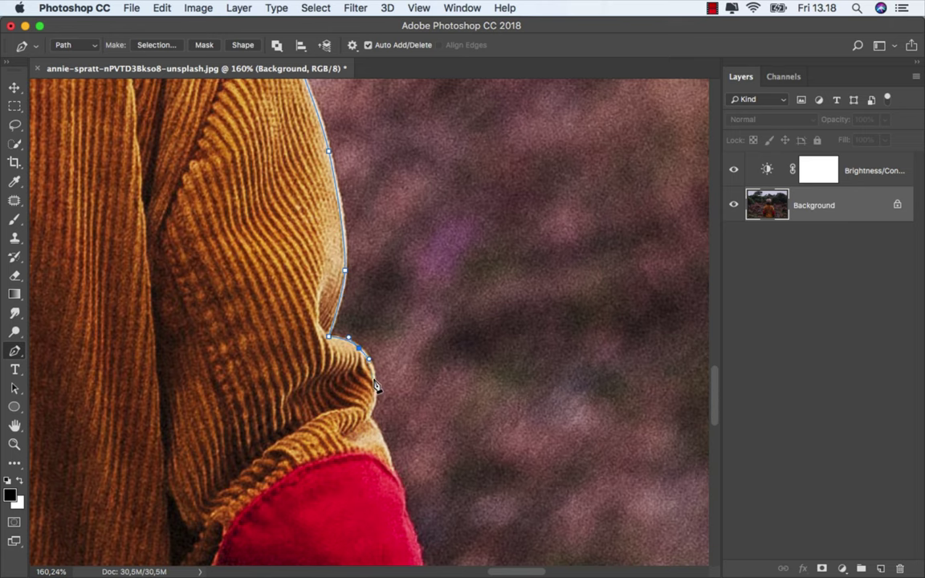
- Trace around the right red elbow patch, down the sleeve and cuff
left_click_drag(383, 444, 270, 252)
left_click(269, 244)
left_click(273, 277)
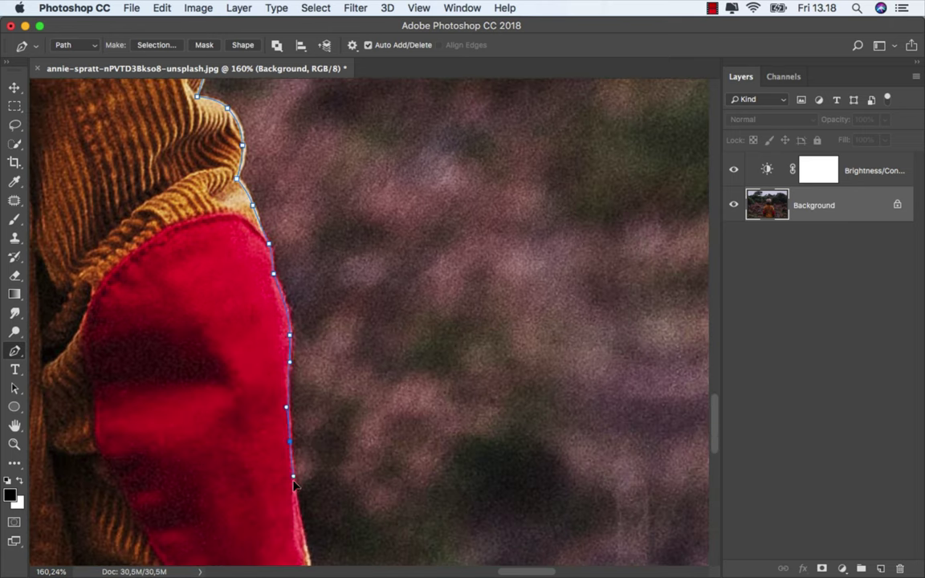
left_click_drag(290, 365, 245, 48)
left_click(265, 253)
left_click(270, 273)
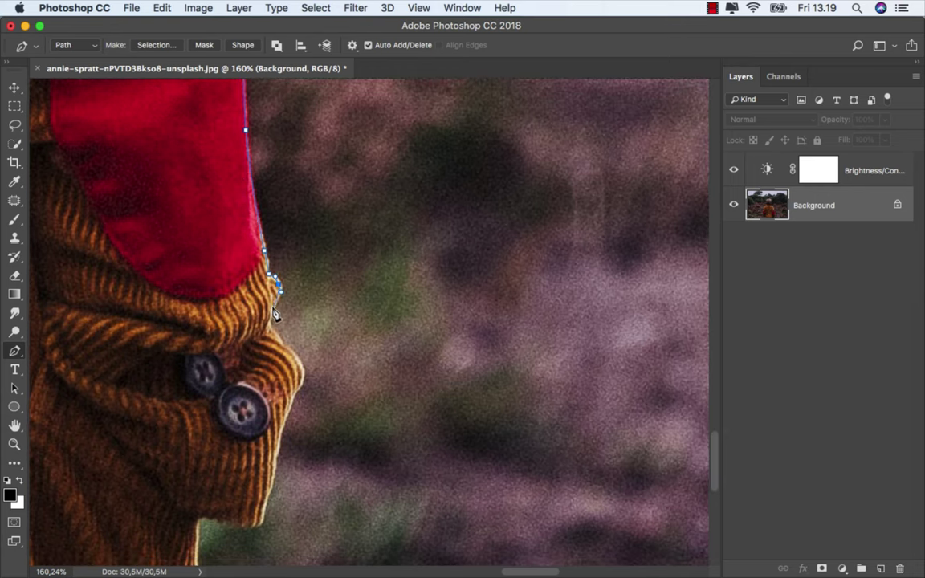
left_click(270, 311)
left_click(269, 326)
left_click(290, 406)
- Trace under the cuff and along the photo's bottom edge, closing the path at its start
left_click_drag(296, 408, 354, 217)
left_click(332, 274)
left_click(320, 328)
left_click_drag(295, 331, 283, 329)
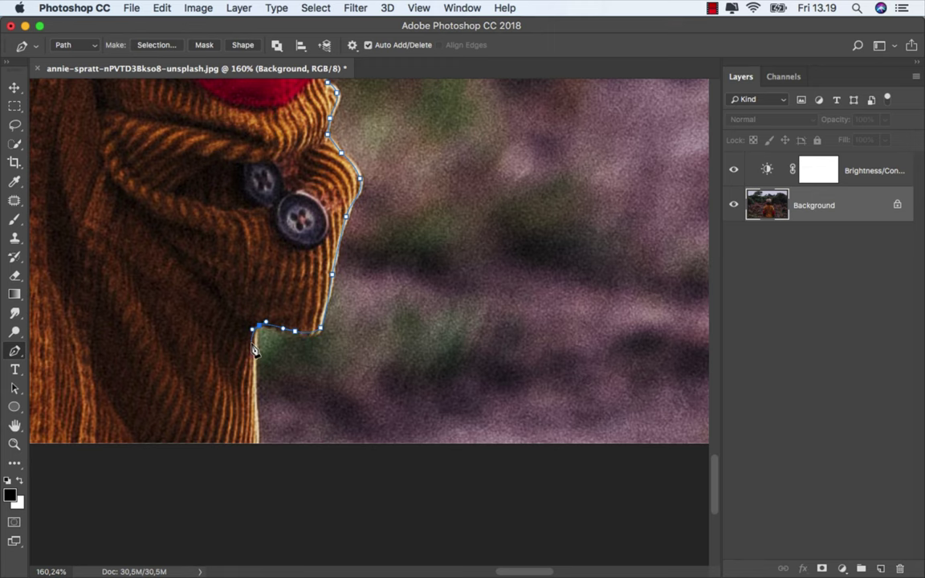
scroll(258, 363, "down", 5)
left_click(256, 434)
scroll(218, 433, "left", 5)
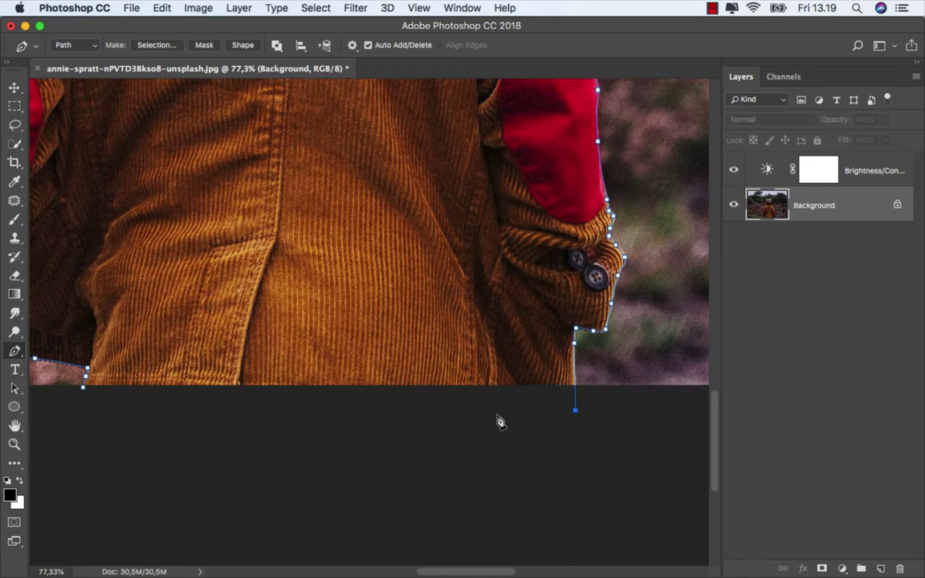
left_click(86, 408)
left_click(87, 391)
scroll(378, 399, "down", 5)
- Convert the path to a selection with 0,3 px feather and add it as a layer mask
right_click(394, 317)
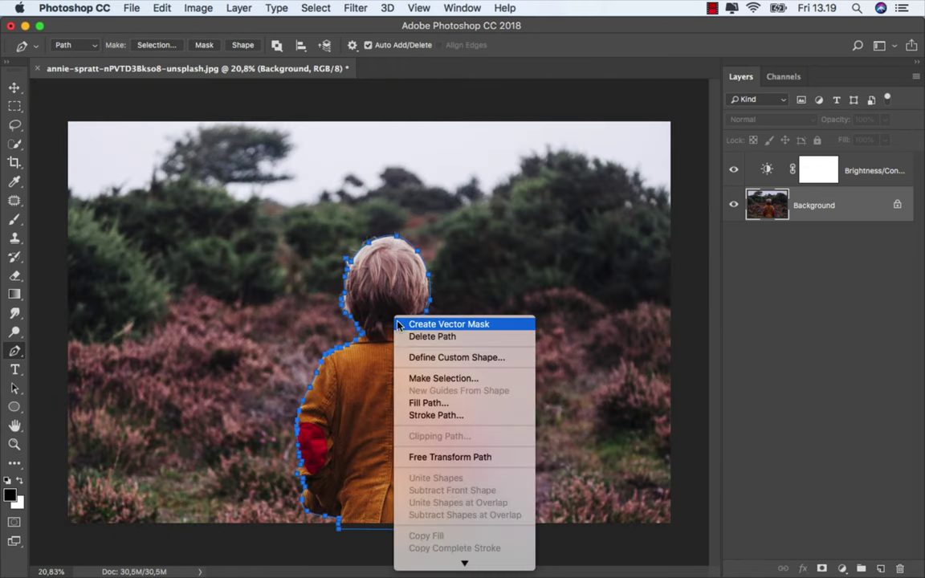
left_click(437, 378)
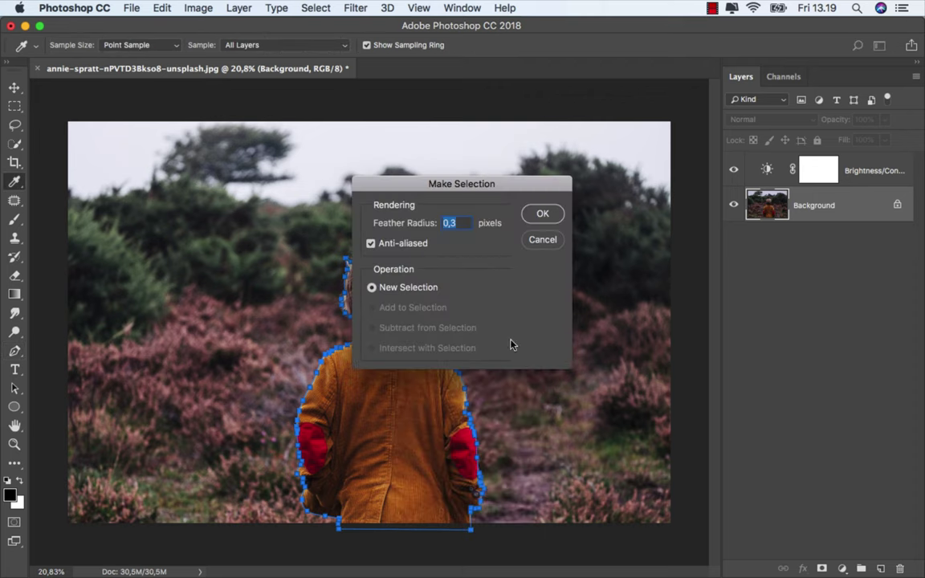
left_click(543, 213)
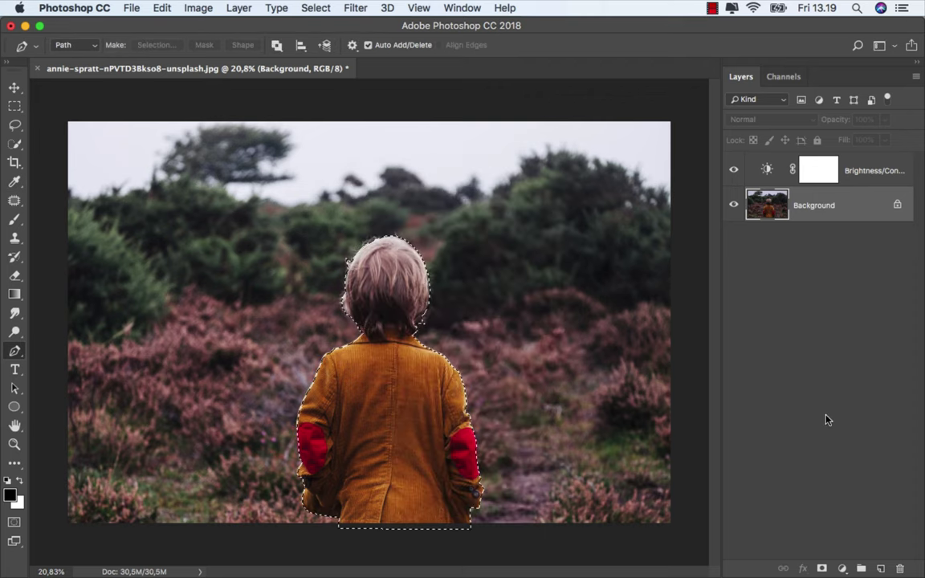
left_click(821, 568)
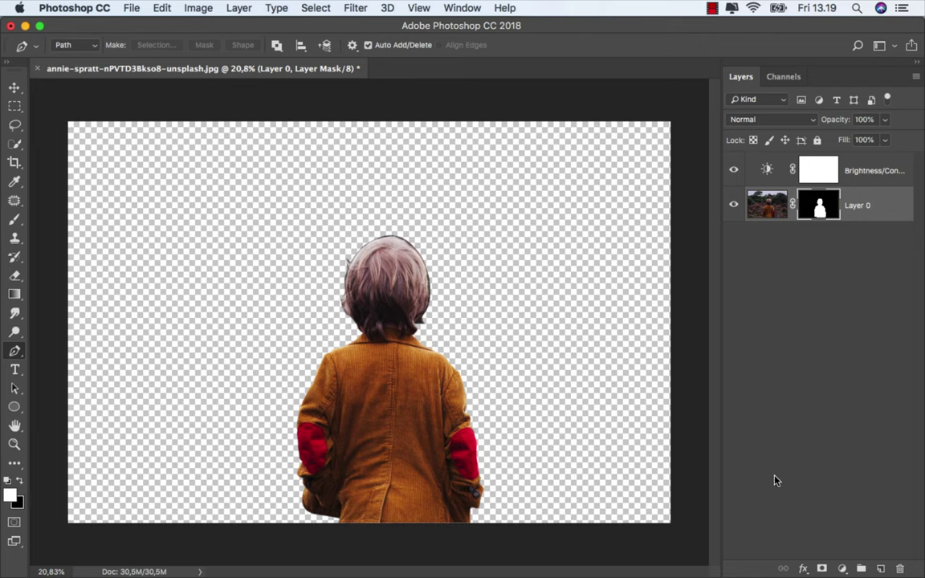
right_click(819, 208)
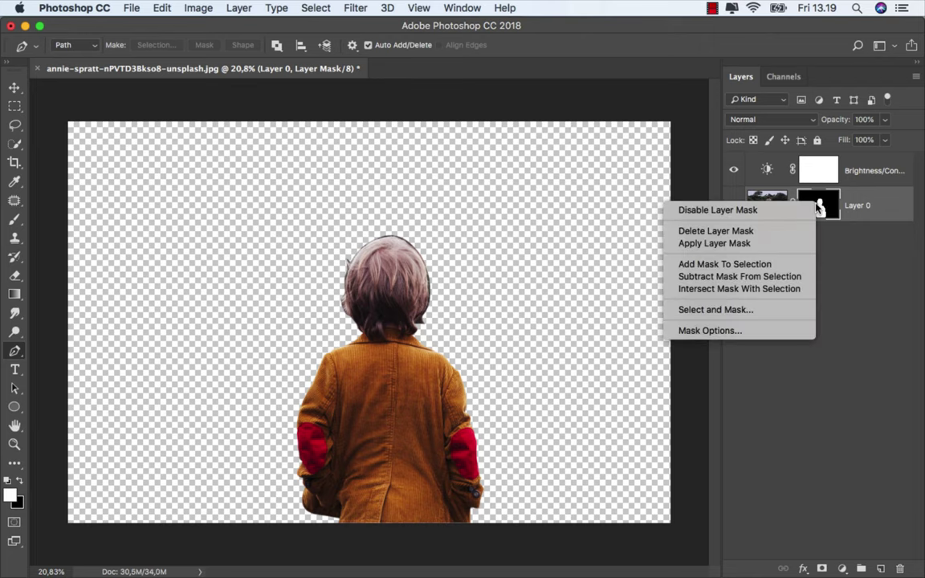
- In Select and Mask, brush the hair edges with the Refine Edge Brush at 21–18 px
left_click(739, 311)
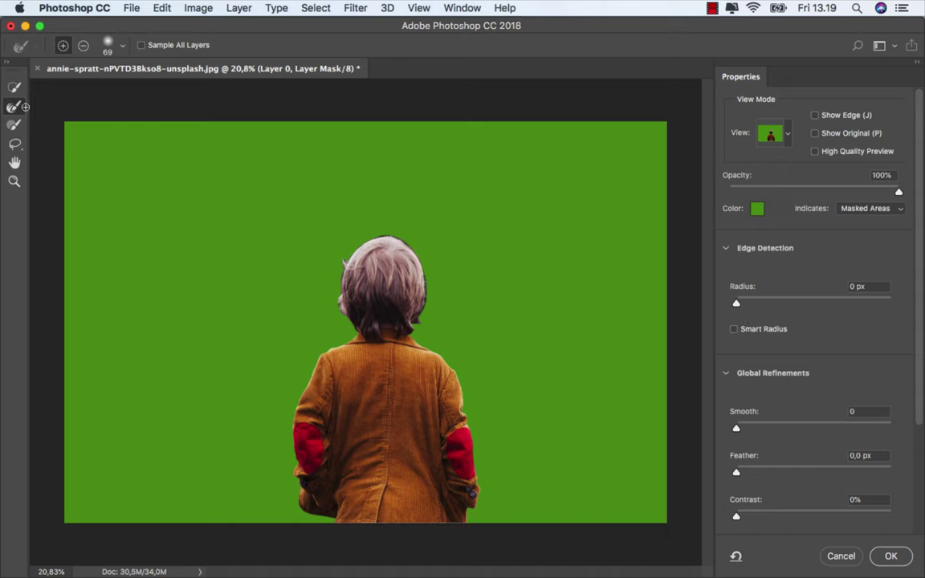
right_click(351, 212)
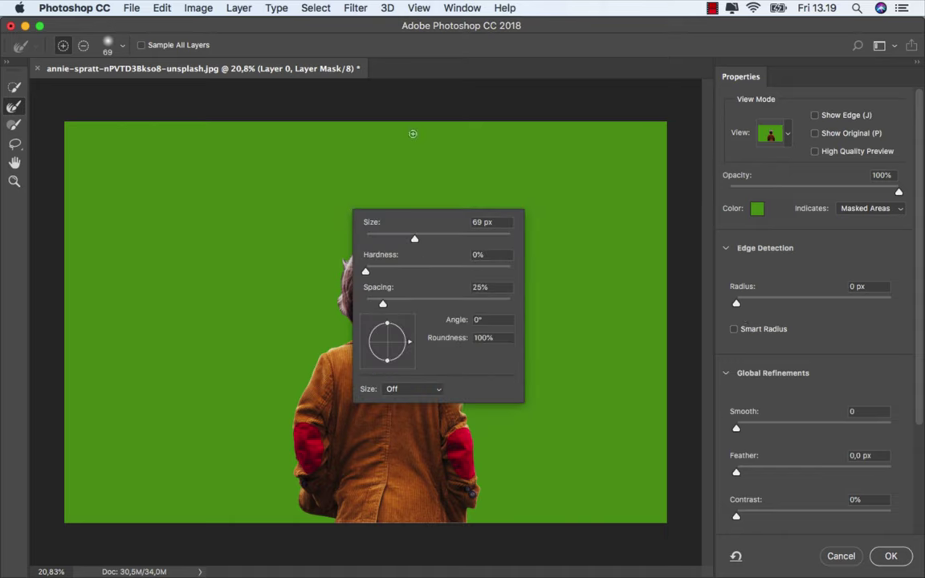
key("Escape")
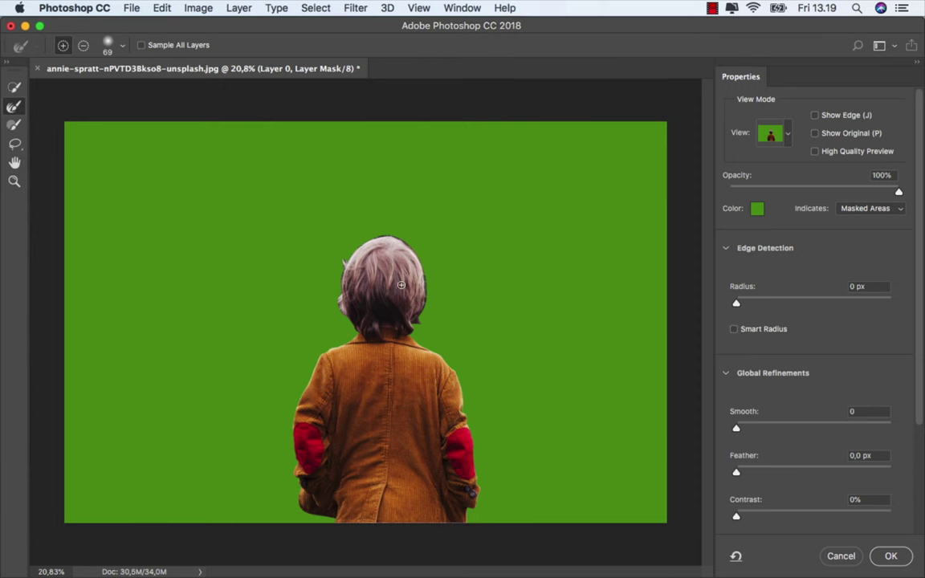
scroll(395, 293, "up", 10)
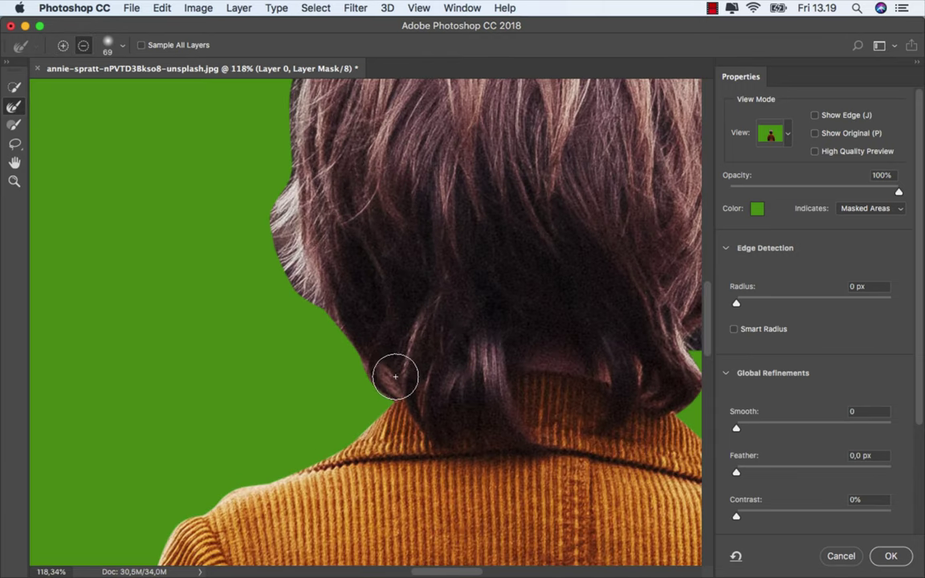
left_click_drag(366, 378, 386, 391)
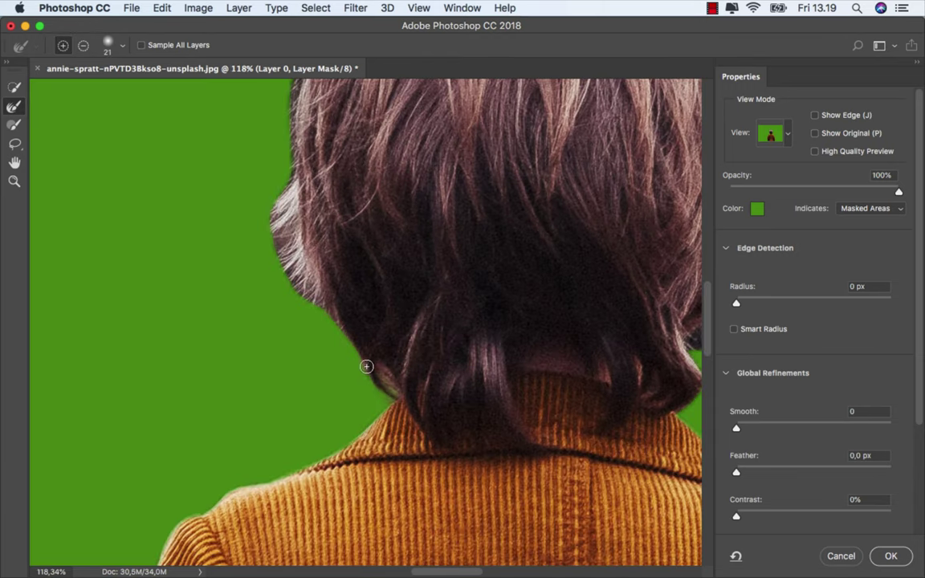
mouse_move(342, 323)
left_mouse_down()
mouse_move(291, 277)
mouse_move(275, 213)
left_mouse_up()
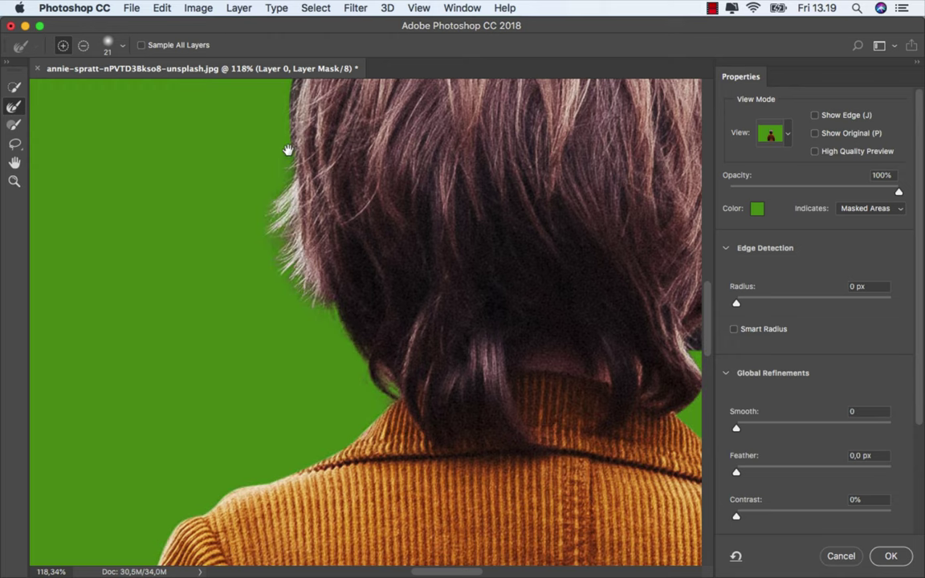
left_click_drag(288, 150, 257, 465)
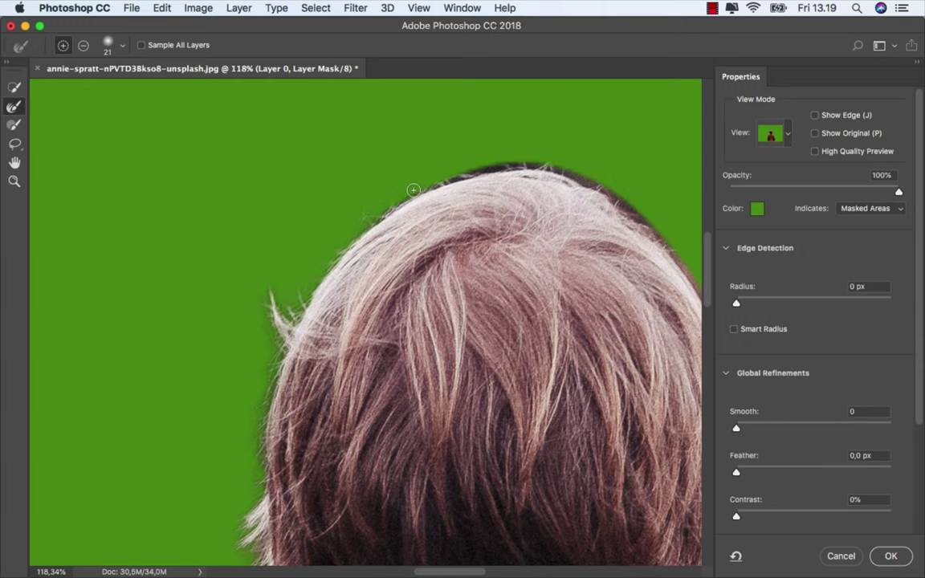
mouse_move(413, 190)
left_mouse_down()
mouse_move(602, 229)
mouse_move(224, 114)
mouse_move(254, 190)
mouse_move(274, 315)
mouse_move(270, 466)
mouse_move(377, 296)
left_mouse_up()
key("bracketright")
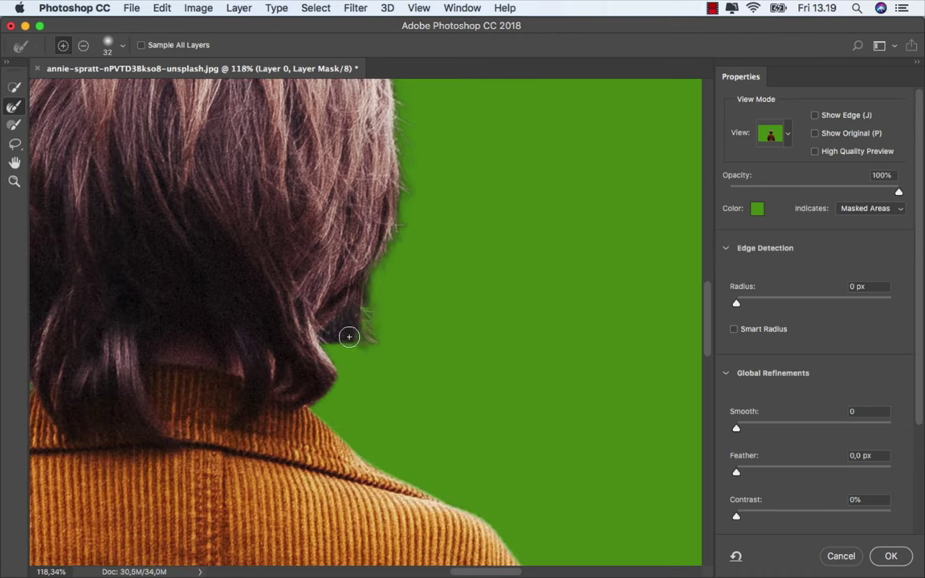
left_click_drag(349, 337, 337, 388)
key("bracketleft")
key("bracketleft")
key("bracketleft")
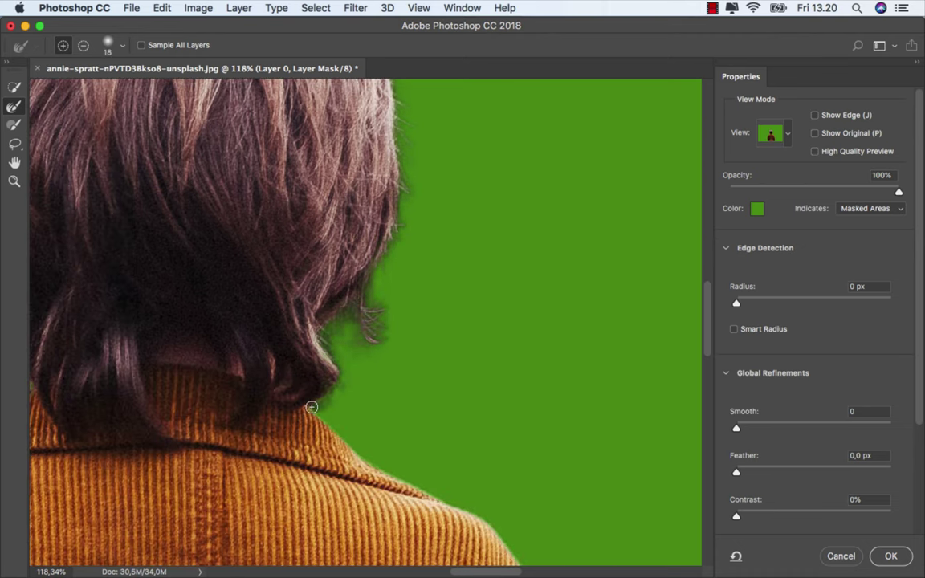
- Apply the refined mask and select the Brightness/Contrast adjustment layer
scroll(402, 399, "down", 3)
scroll(402, 398, "down", 3)
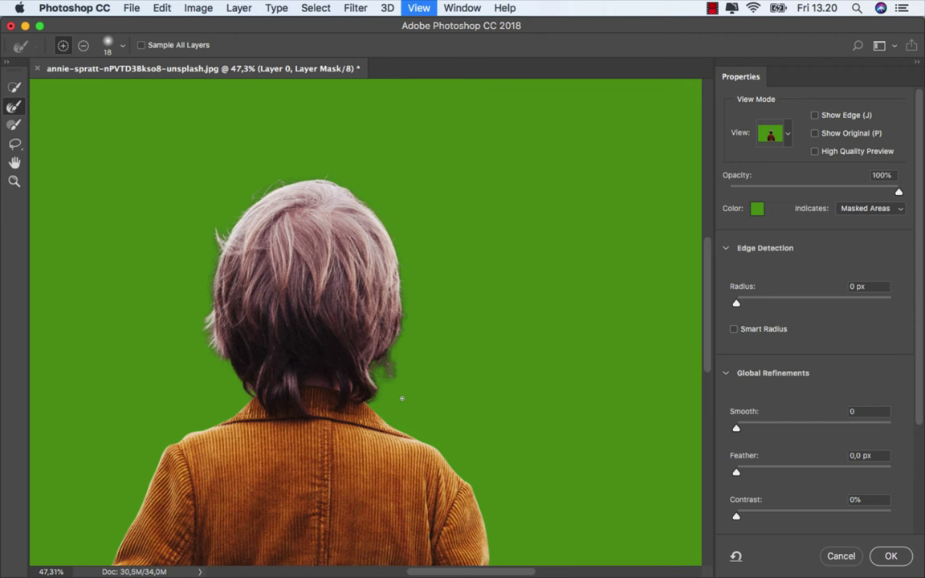
scroll(401, 398, "down", 3)
left_click(888, 556)
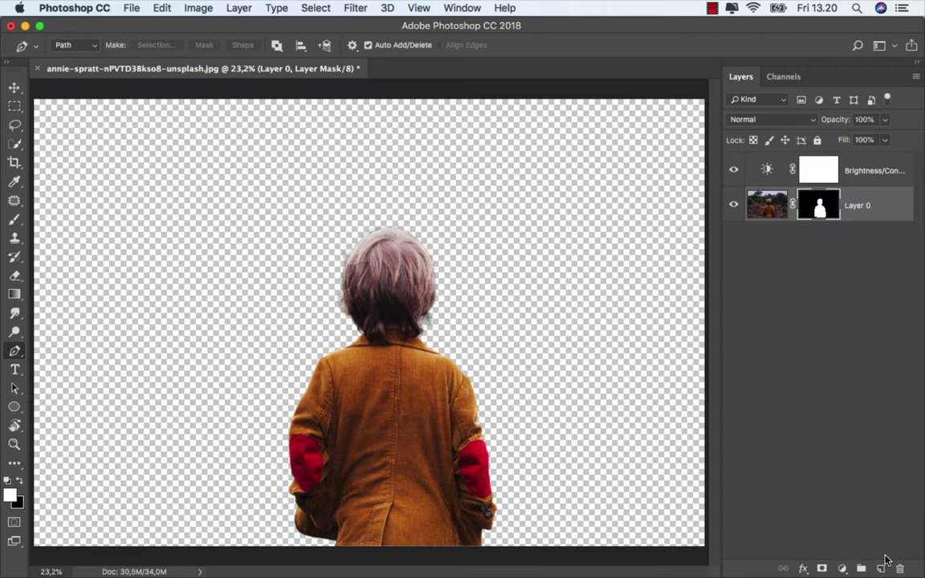
key("ctrl+2")
key("v")
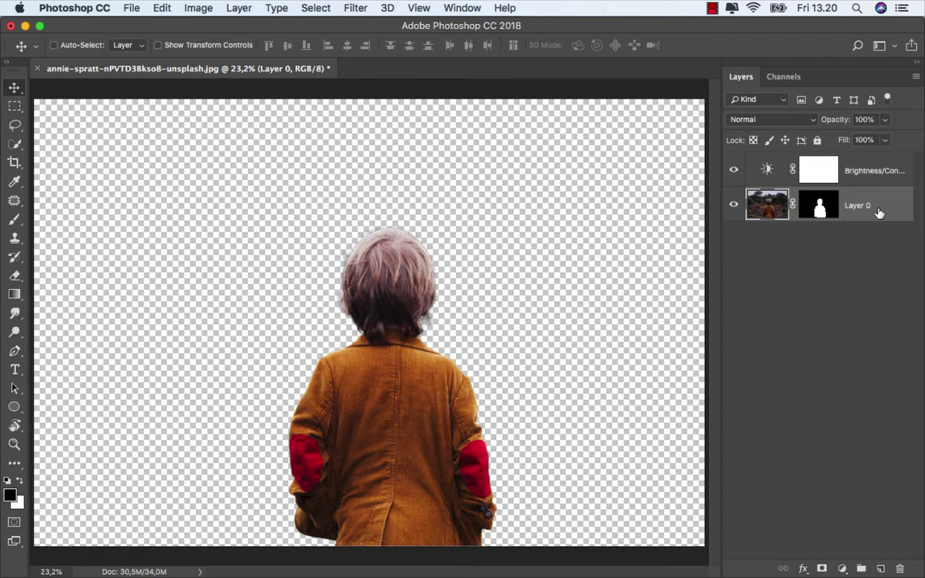
left_click(867, 176)
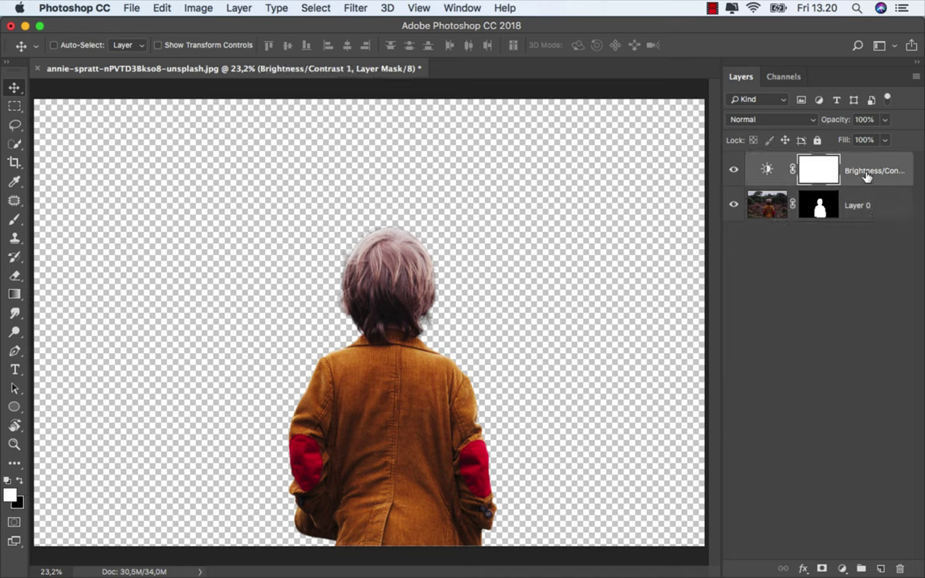
left_click(764, 183)
left_click(126, 8)
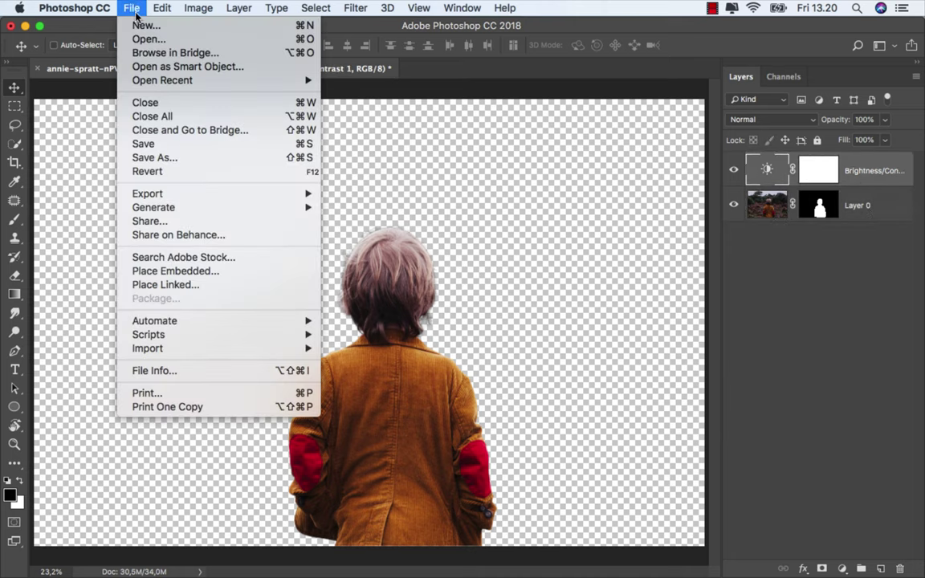
- Create Untitled-1: a white portrait document, width 3630, height 4000 px, 300 ppi
left_click(180, 28)
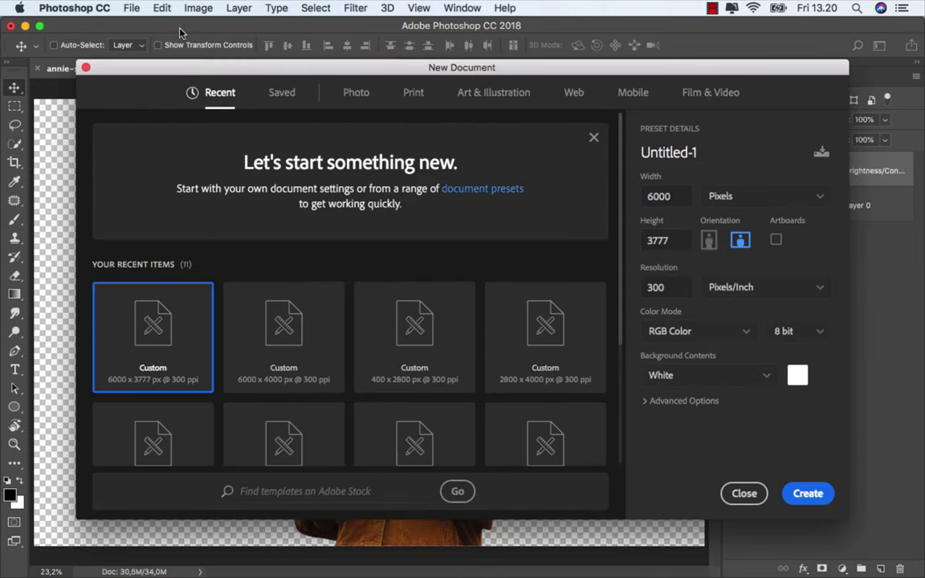
left_click_drag(676, 239, 641, 240)
type("4000")
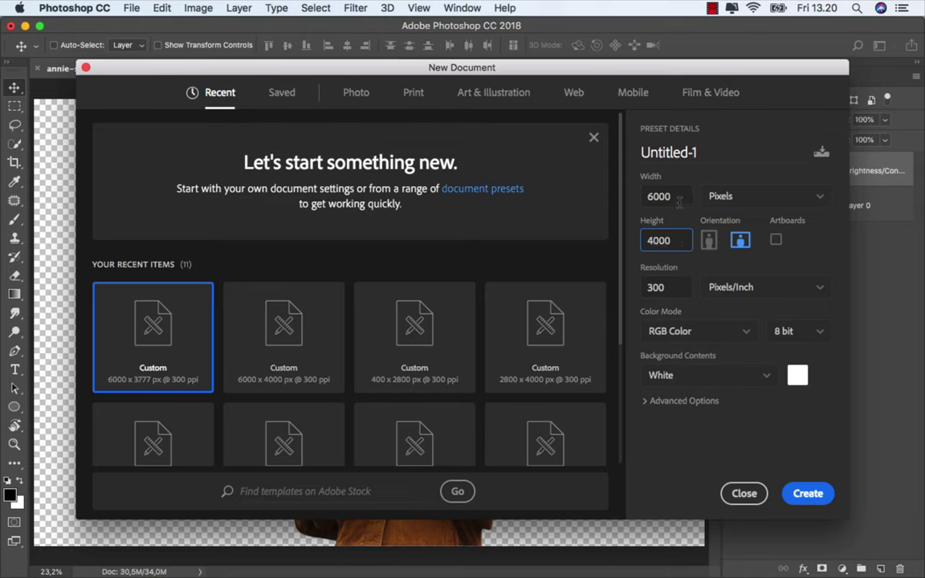
left_click_drag(678, 202, 636, 199)
type("3630")
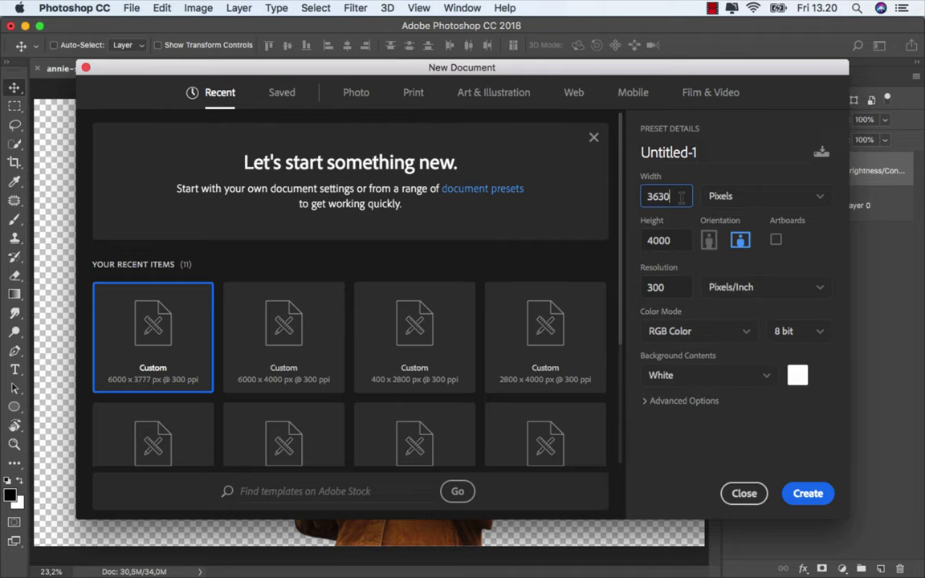
left_click(709, 240)
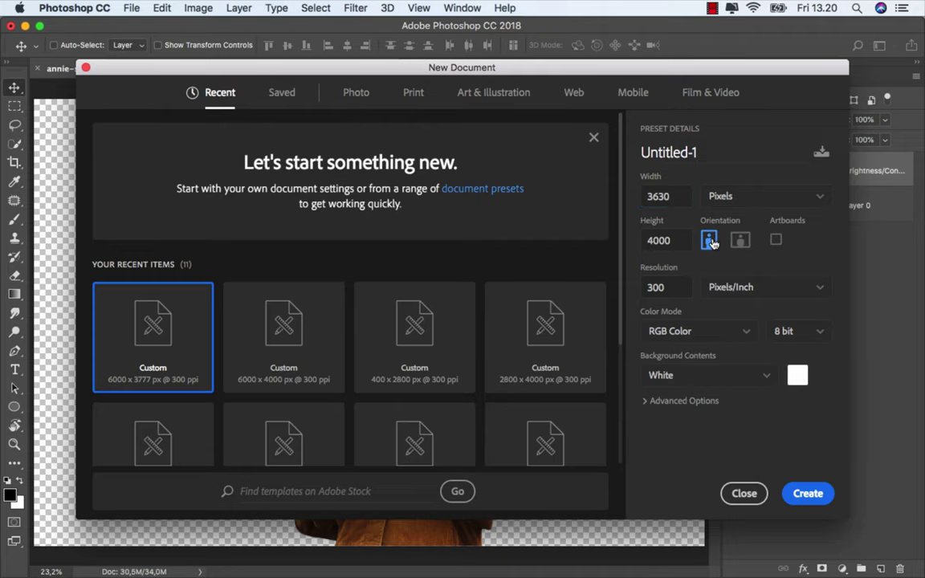
left_click(806, 493)
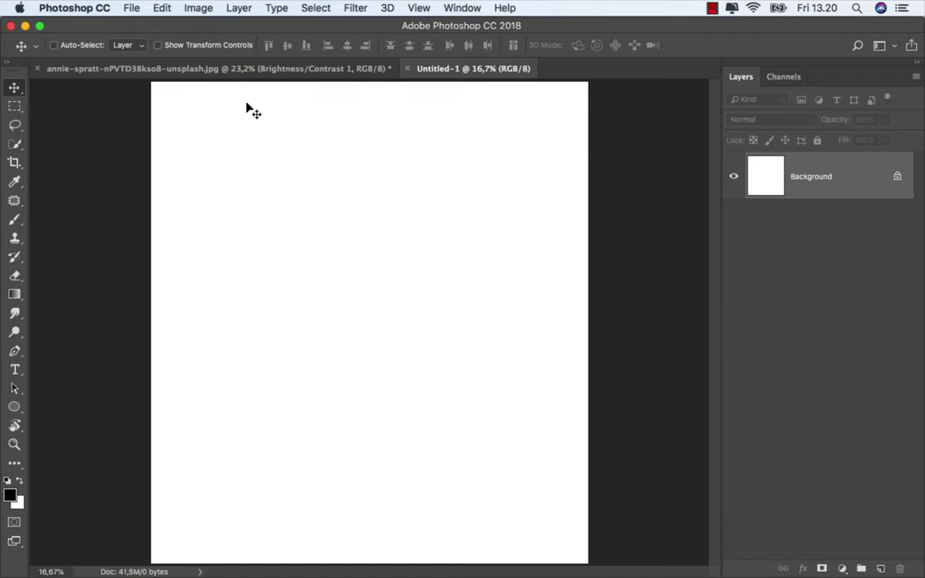
- Copy the child cut-out into Untitled-1, move it to the canvas bottom, and apply its mask
left_click(197, 69)
left_click(861, 204)
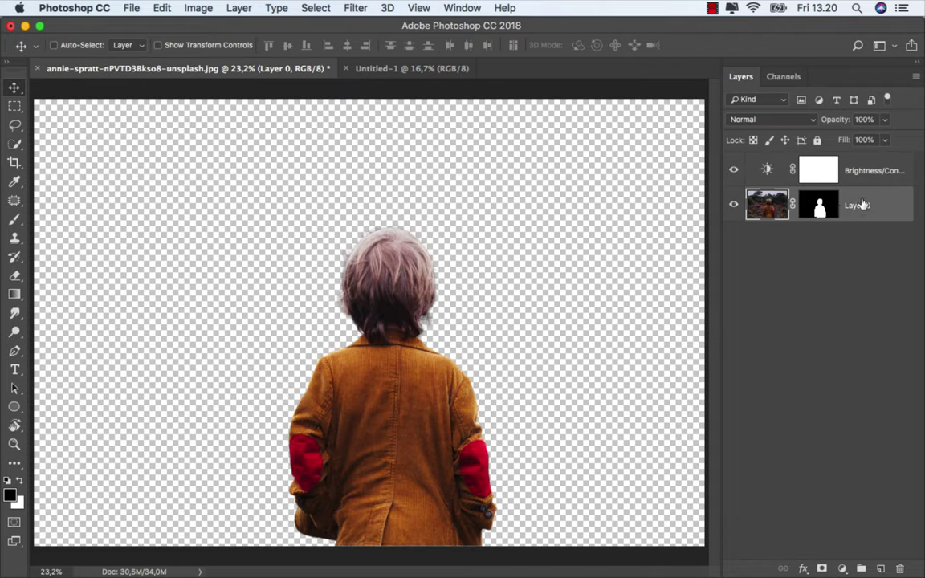
left_click_drag(422, 235, 382, 282)
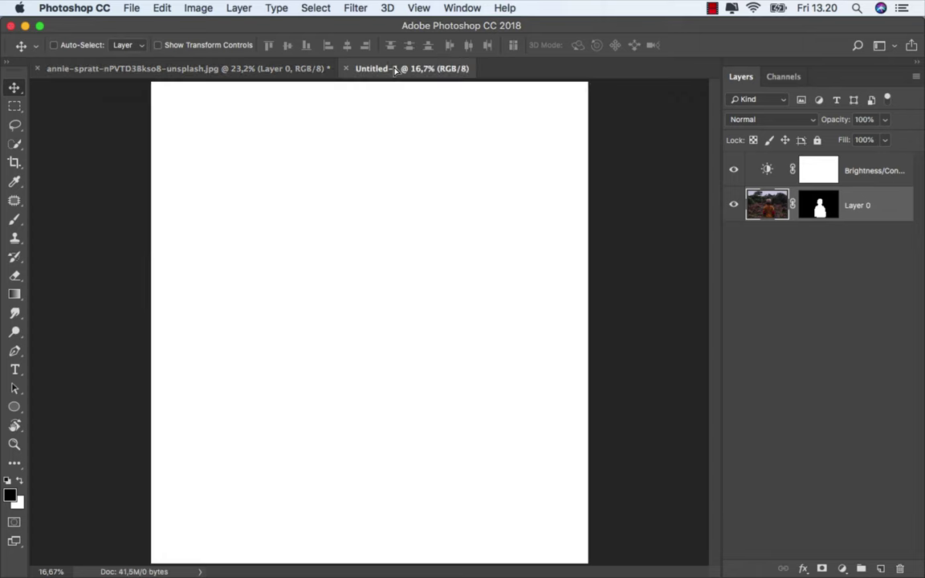
scroll(382, 283, "down", 2)
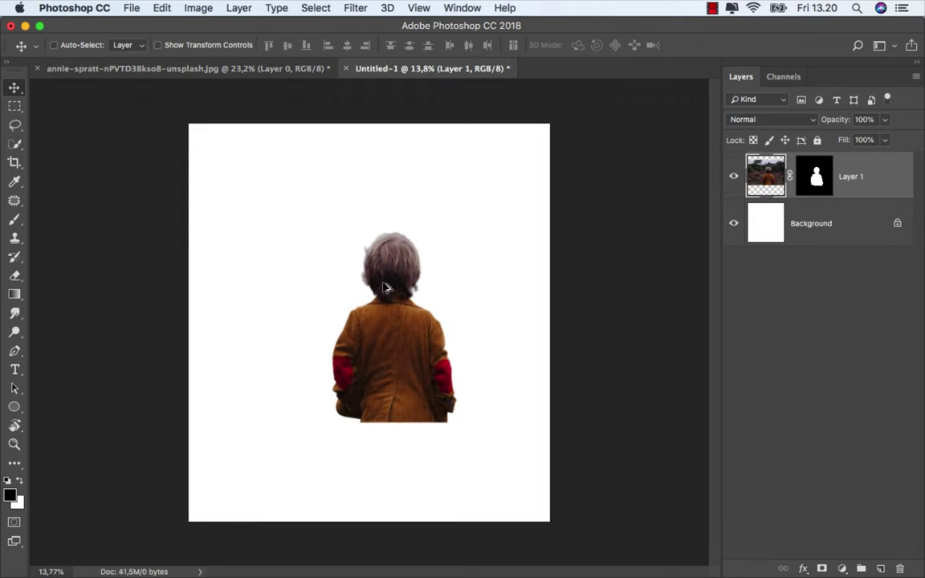
left_click_drag(383, 282, 352, 393)
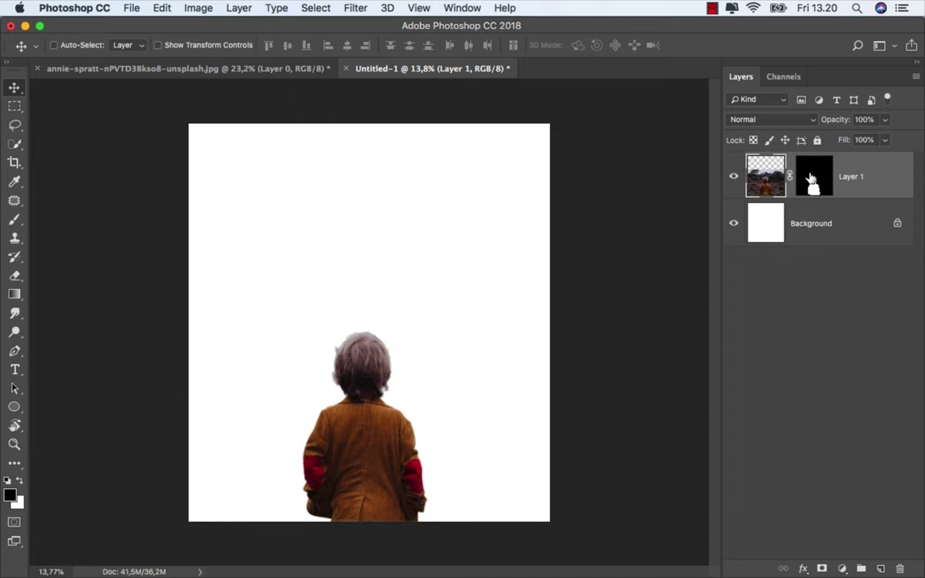
right_click(811, 178)
left_click(793, 212)
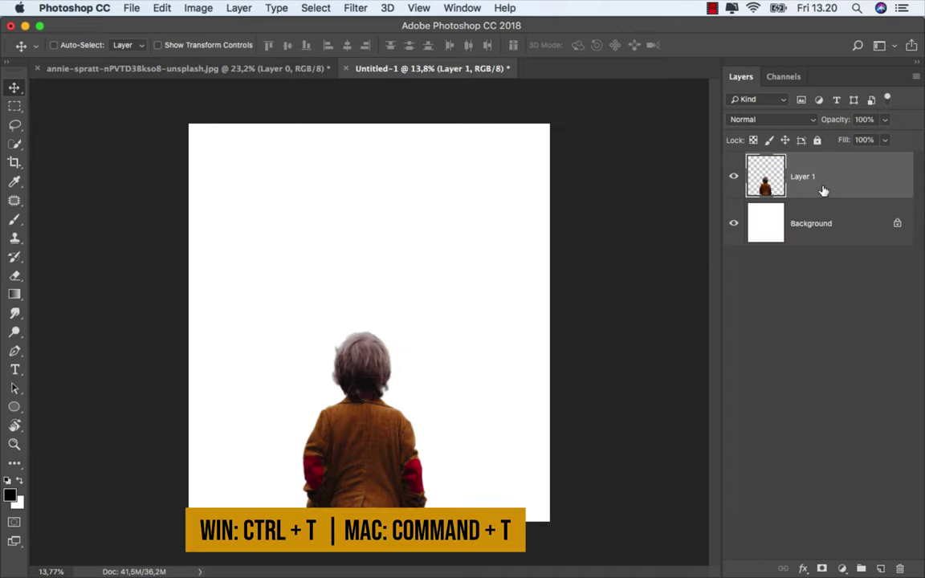
- Scale the child to about 151.5% and centre it at the canvas bottom
key("ctrl+t")
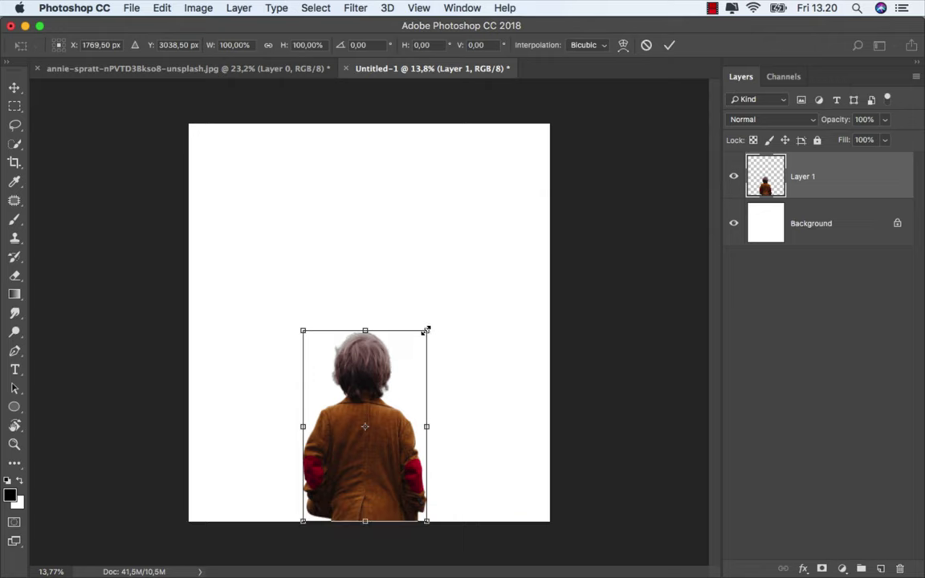
left_click_drag(427, 330, 494, 223)
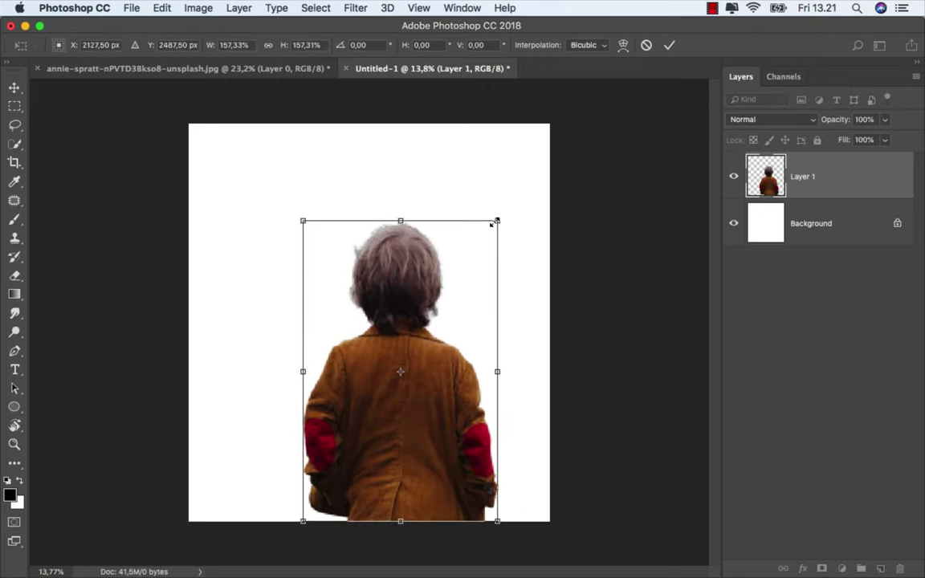
left_click_drag(495, 224, 489, 232)
mouse_move(448, 266)
left_mouse_down()
mouse_move(424, 268)
mouse_move(408, 243)
mouse_move(408, 274)
left_mouse_up()
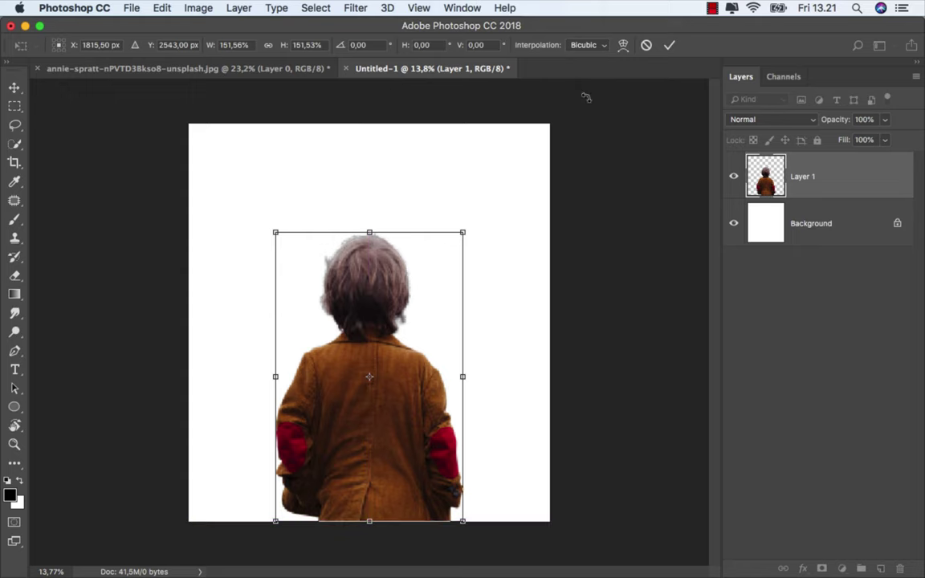
left_click(669, 45)
key("ctrl+plus")
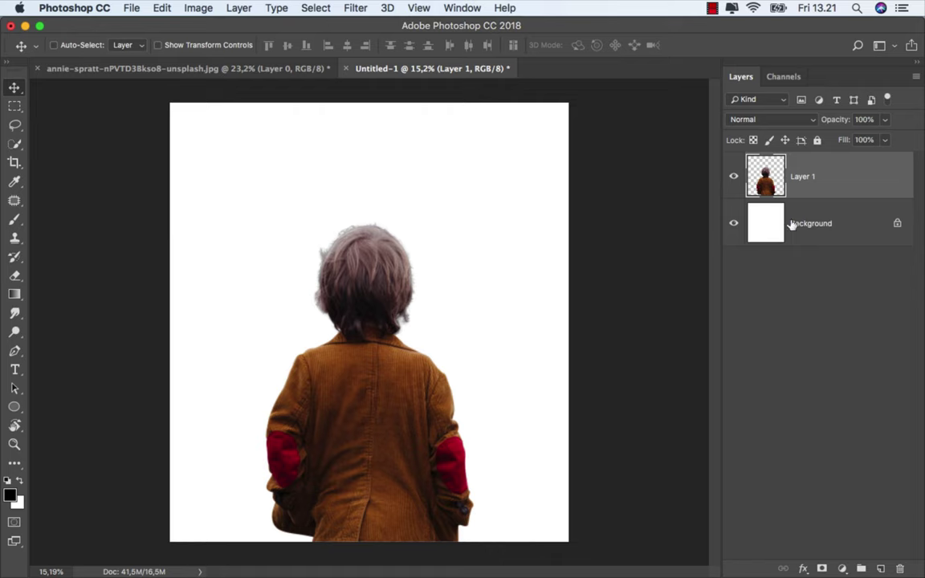
- Add a dark brown #4c2818 Solid Color fill layer directly above the Background
left_click(816, 221)
left_click(841, 568)
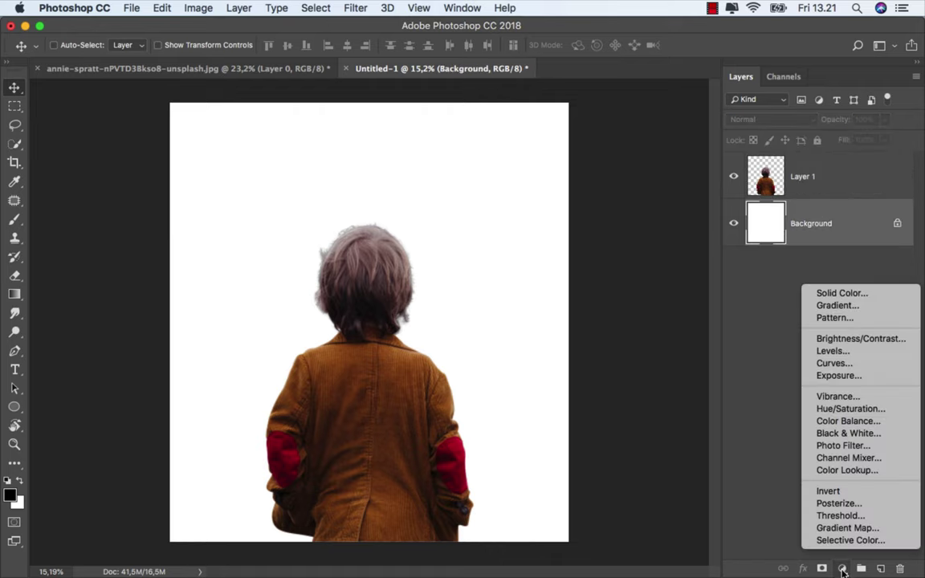
left_click(850, 296)
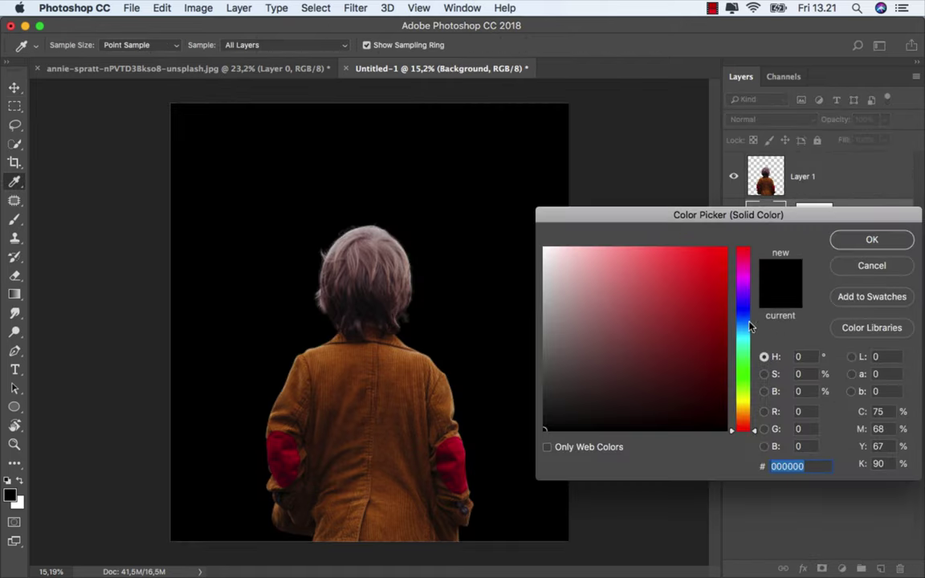
left_click(670, 374)
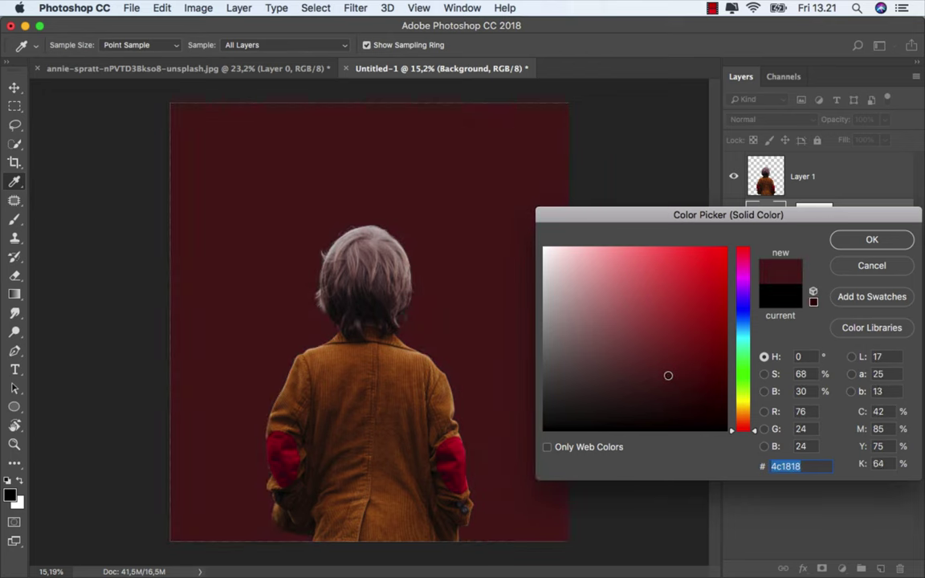
left_click_drag(746, 430, 750, 424)
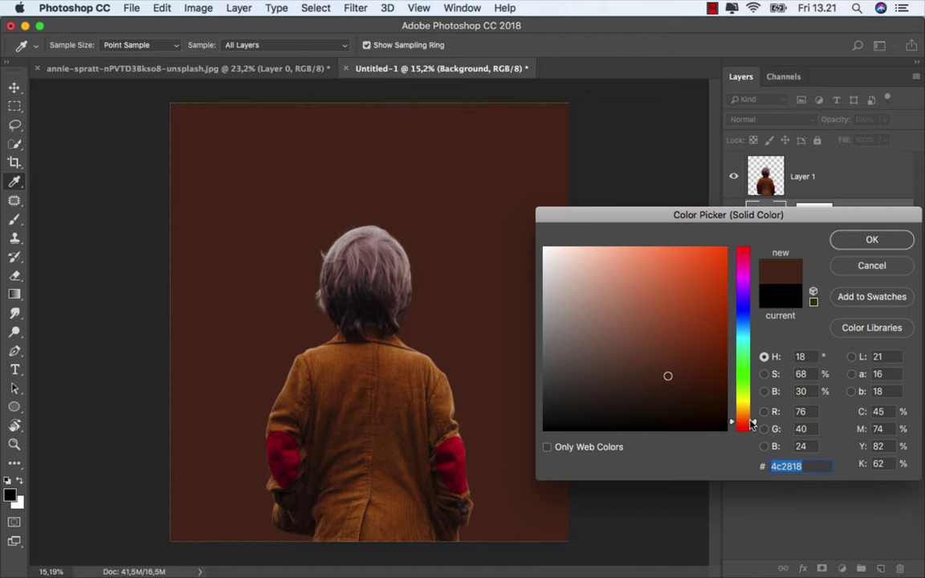
left_click(838, 239)
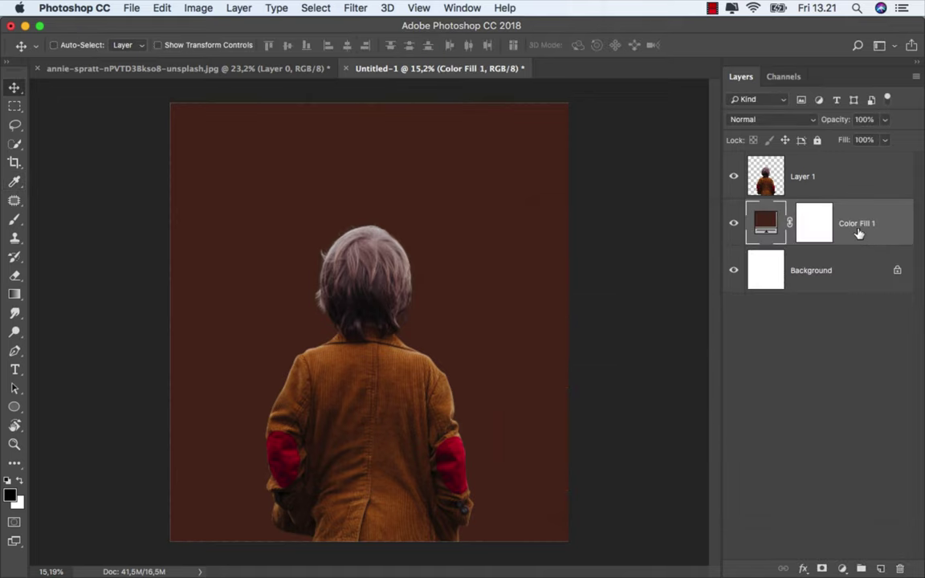
left_click(835, 176)
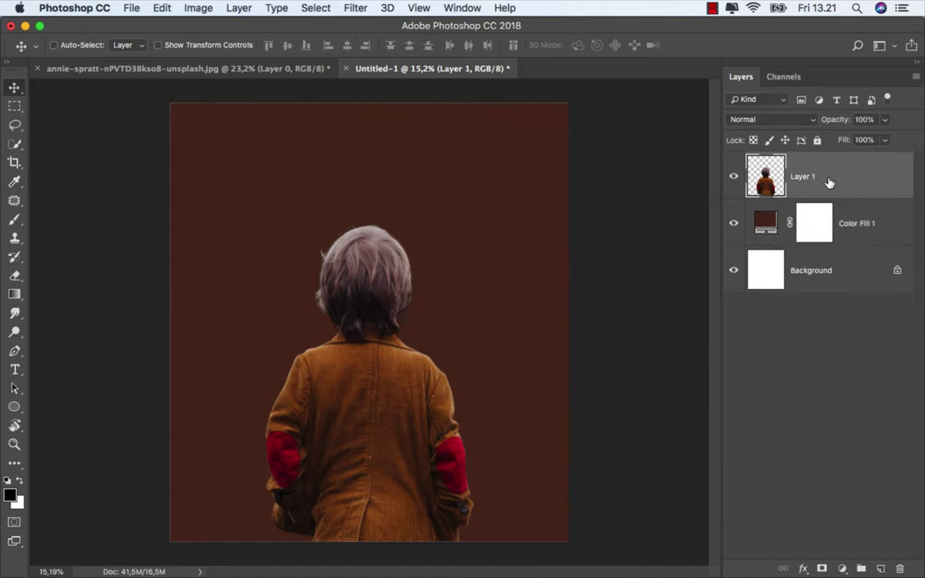
- On a new layer, set up the Ellipse tool with no fill and a solid-colour stroke
key("ctrl+shift+alt+n")
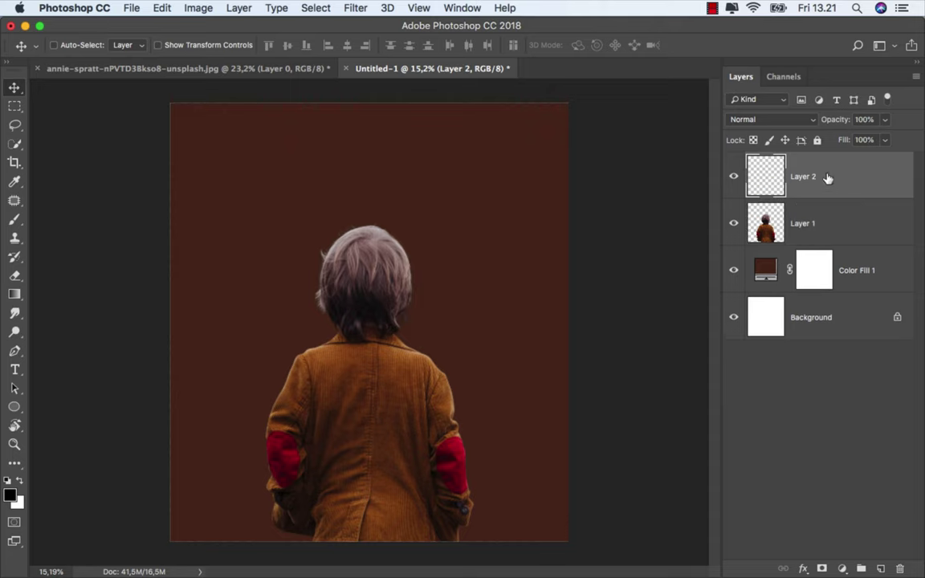
left_click(15, 407)
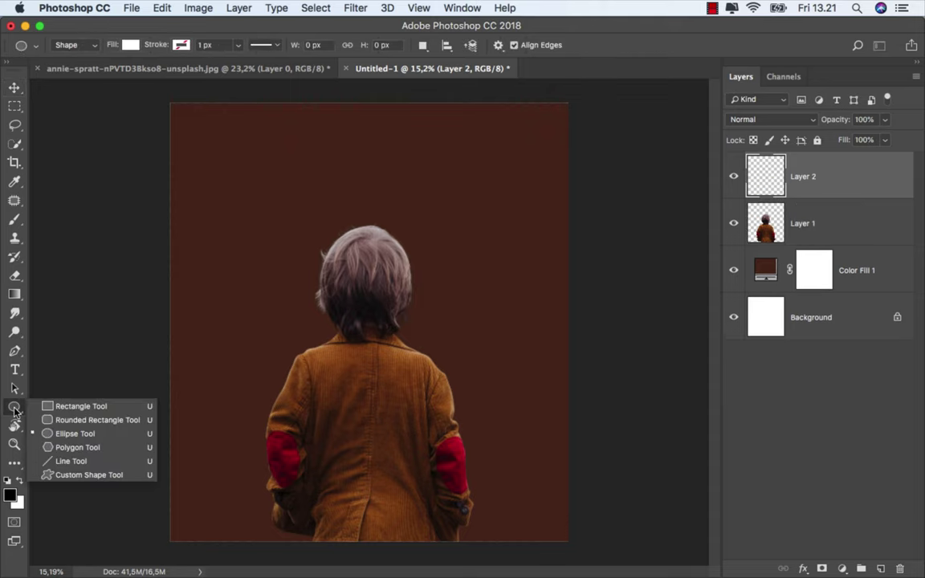
left_click(68, 433)
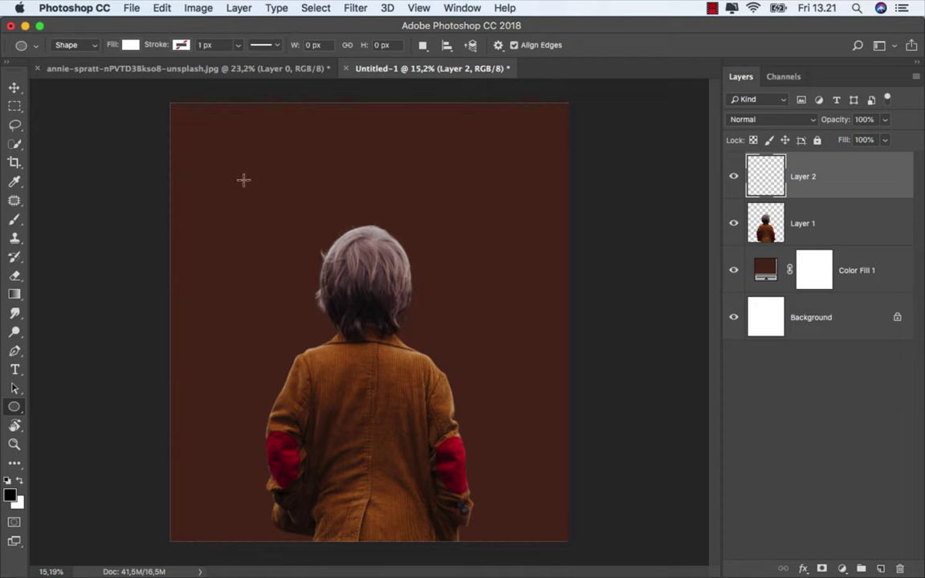
left_click(127, 45)
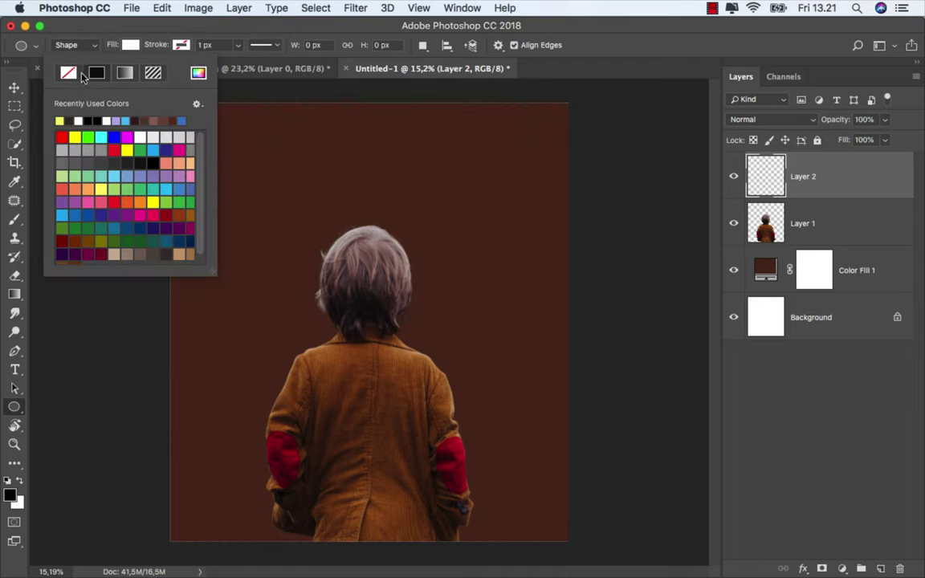
left_click(68, 72)
left_click(182, 45)
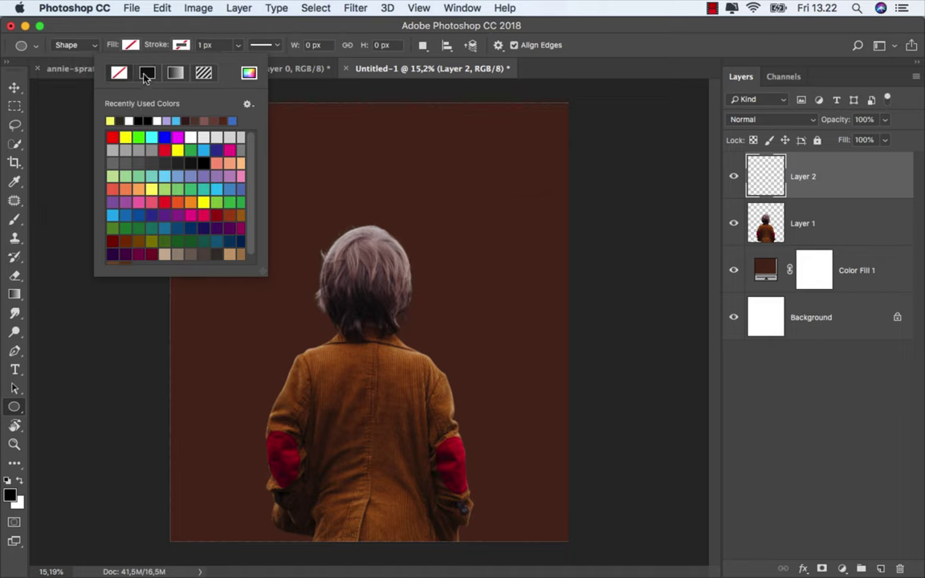
left_click(148, 75)
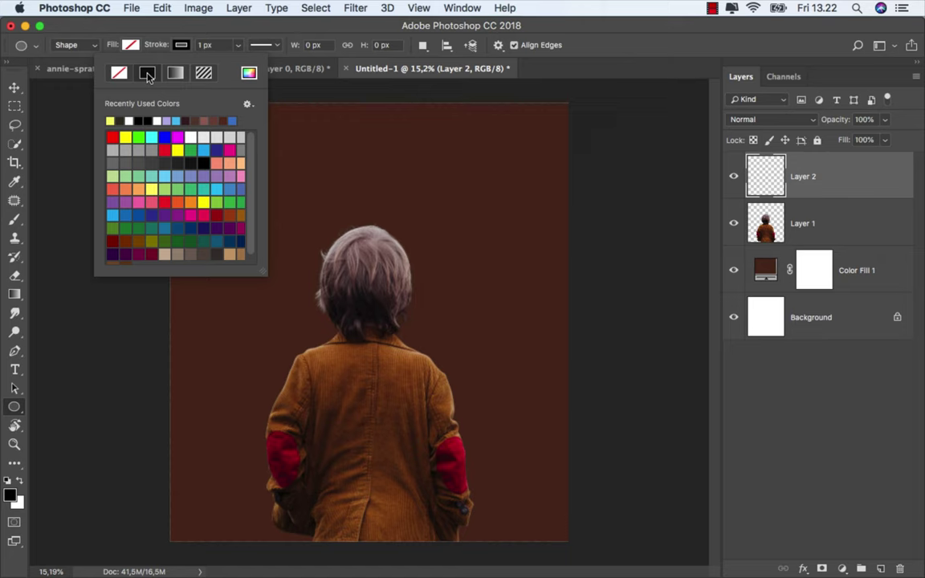
- Make the stroke neon yellow at 65 px and draw a circle around the child's head
left_click(249, 74)
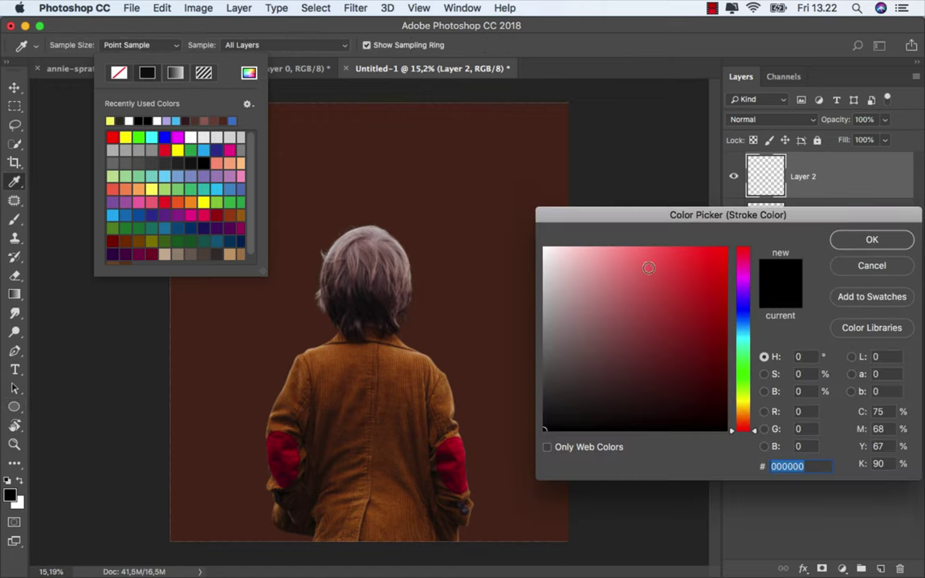
left_click_drag(666, 264, 678, 246)
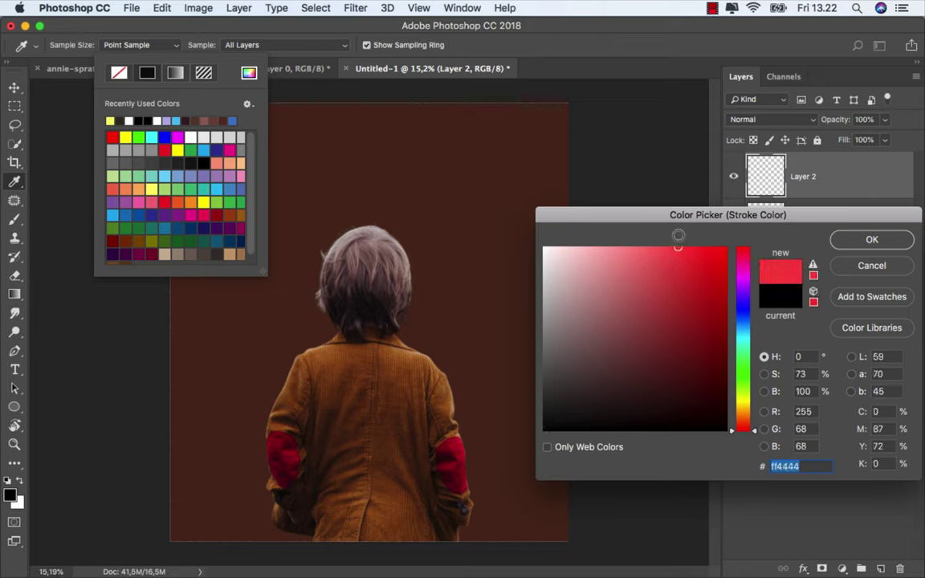
left_click_drag(746, 423, 750, 398)
left_click(849, 241)
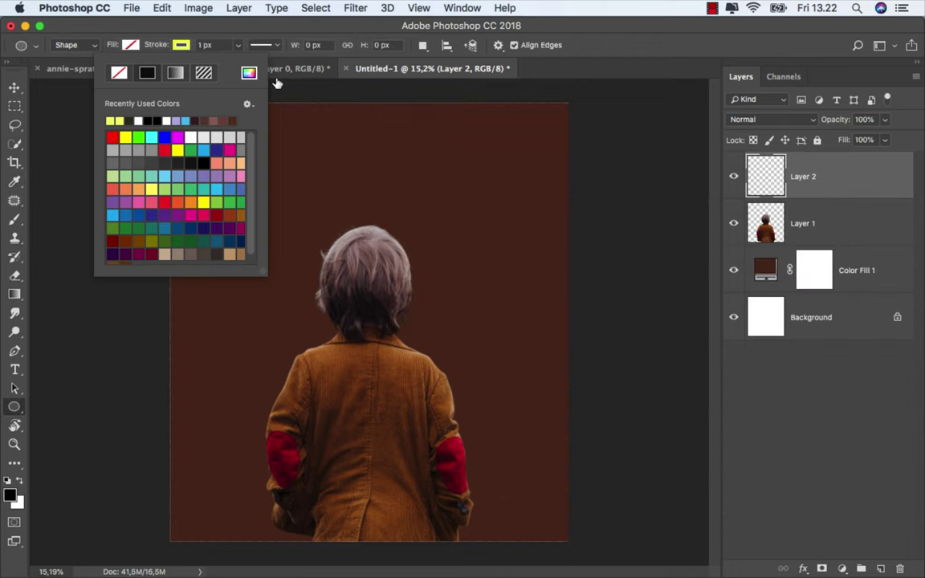
left_click(201, 45)
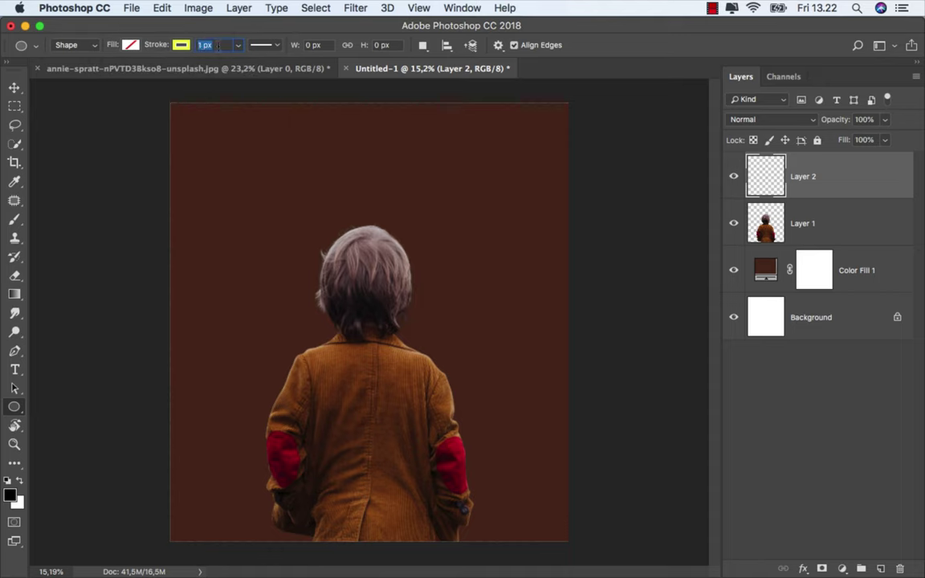
type("65")
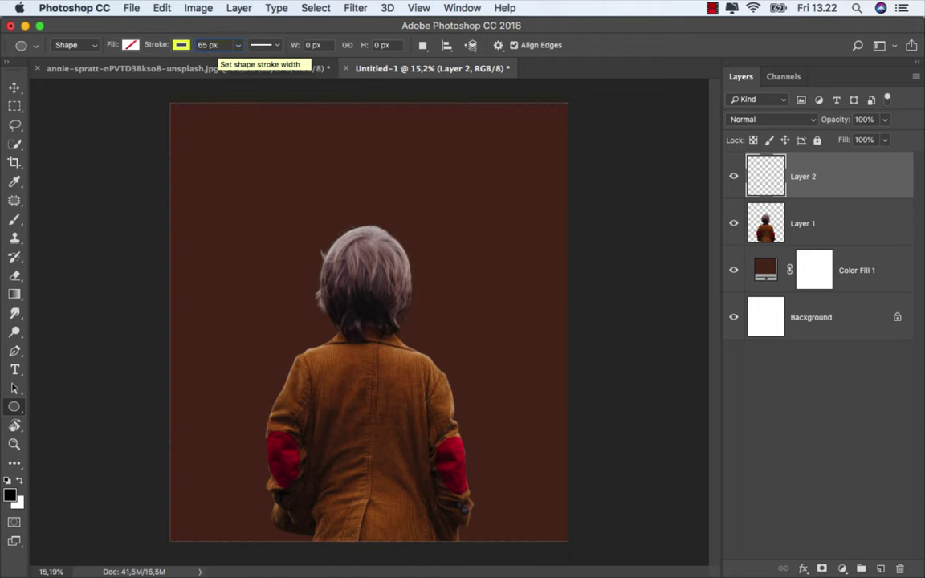
left_click_drag(240, 171, 572, 479)
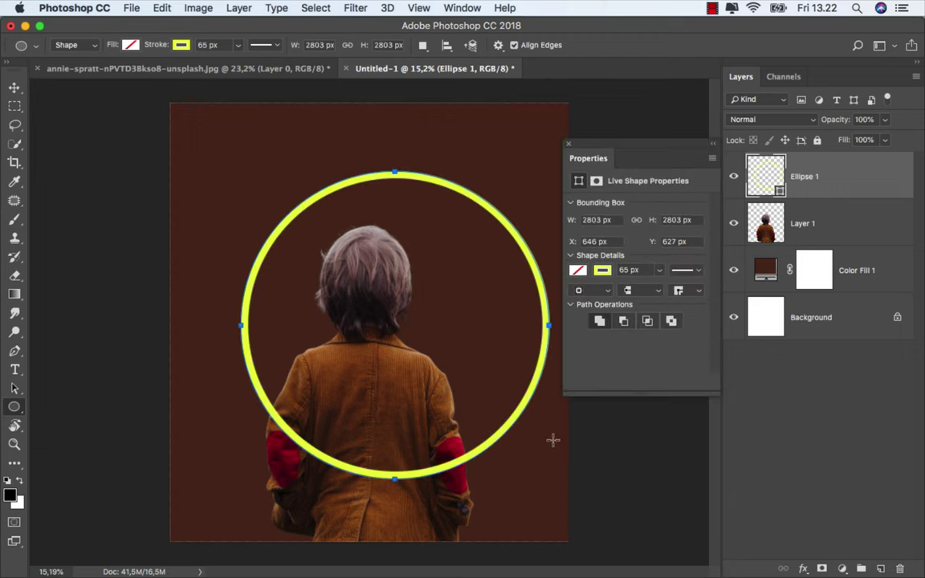
- Scale the yellow ring to 104.25%, centre it horizontally, and move Ellipse 1 below Layer 1
left_click(568, 144)
key("v")
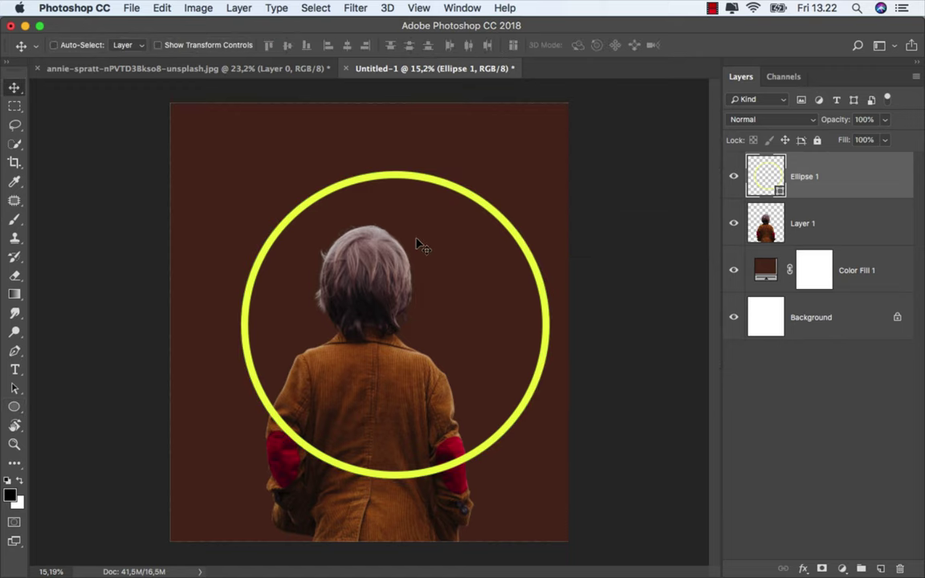
mouse_move(415, 243)
left_mouse_down()
mouse_move(388, 216)
mouse_move(390, 235)
left_mouse_up()
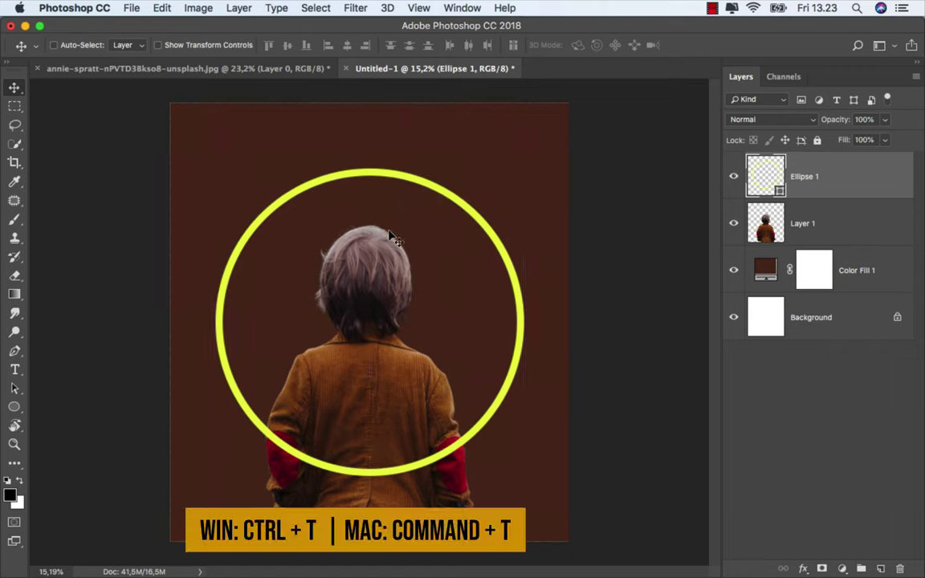
key("super+t")
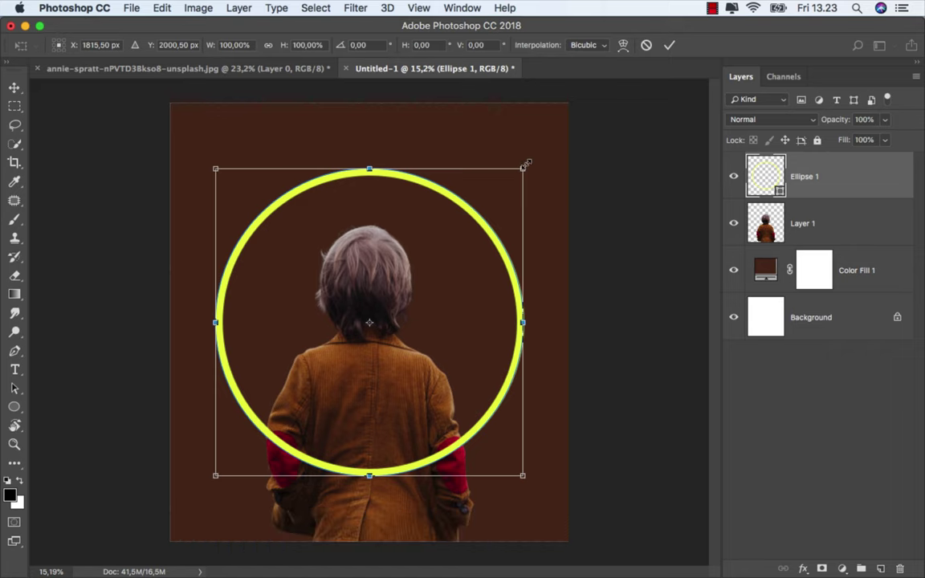
left_click_drag(525, 164, 538, 150)
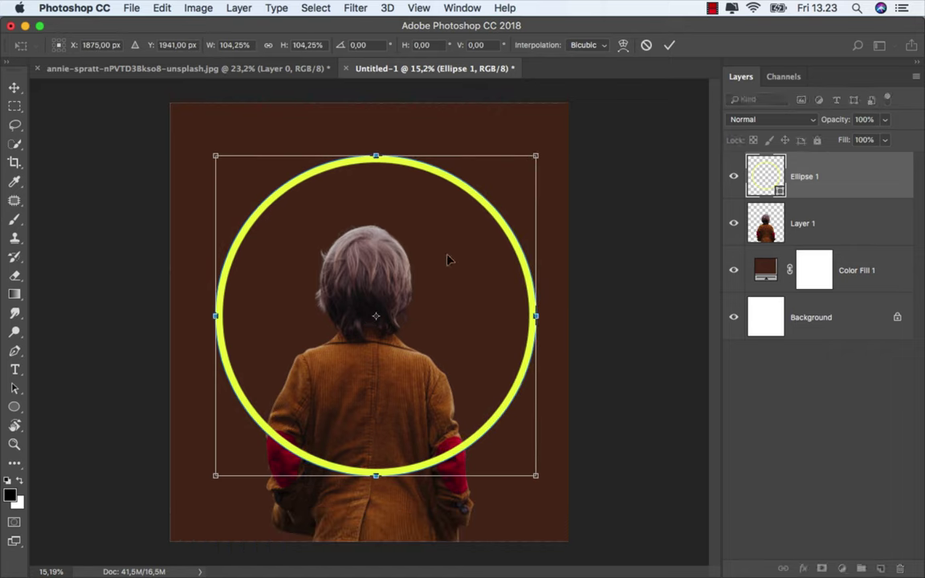
left_click_drag(450, 258, 442, 260)
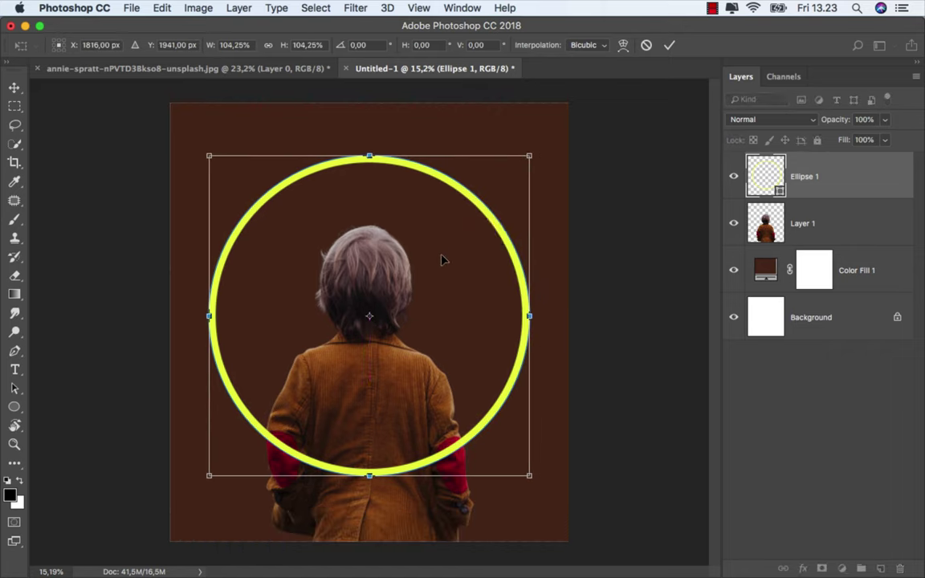
left_click(669, 45)
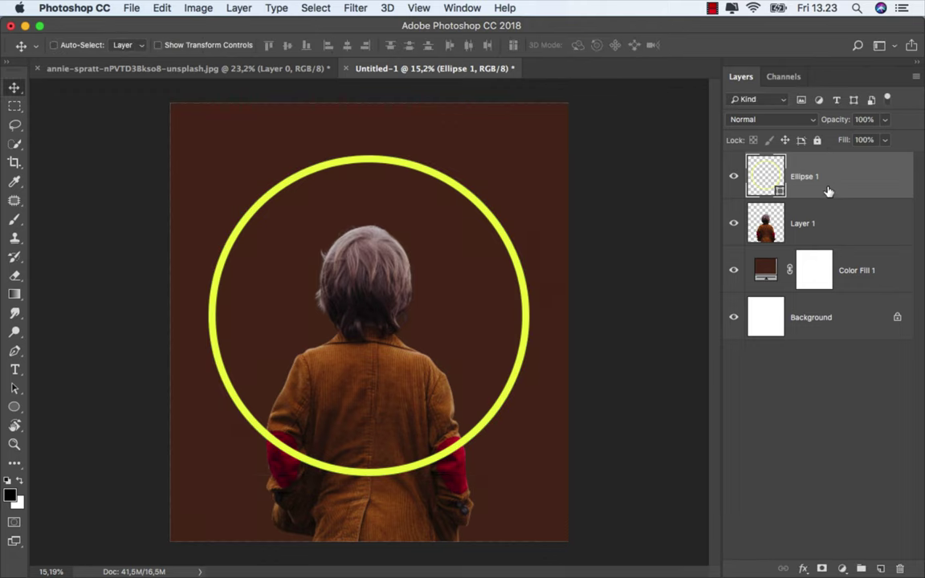
left_click_drag(887, 188, 827, 240)
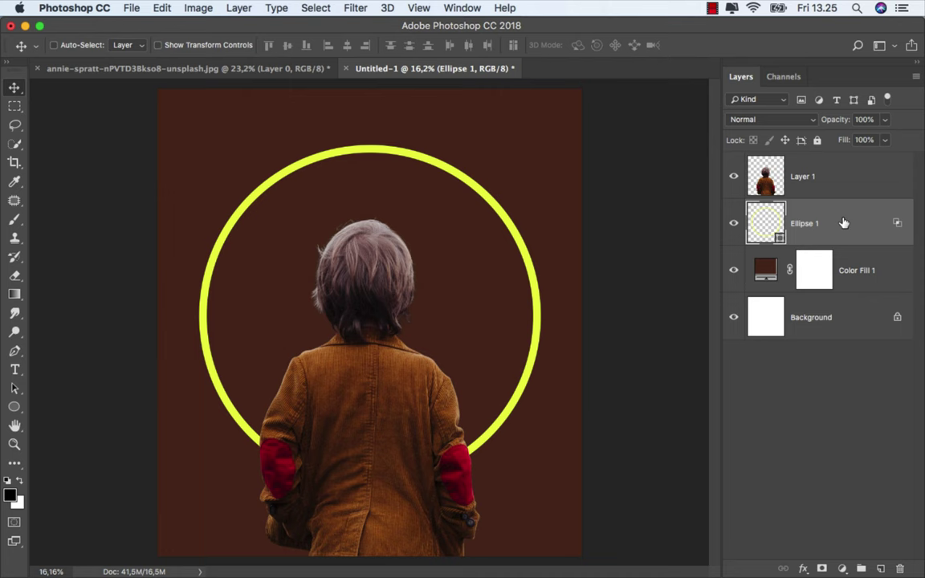
- Open the ring's Layer Style dialog and enable Outer Glow
right_click(843, 223)
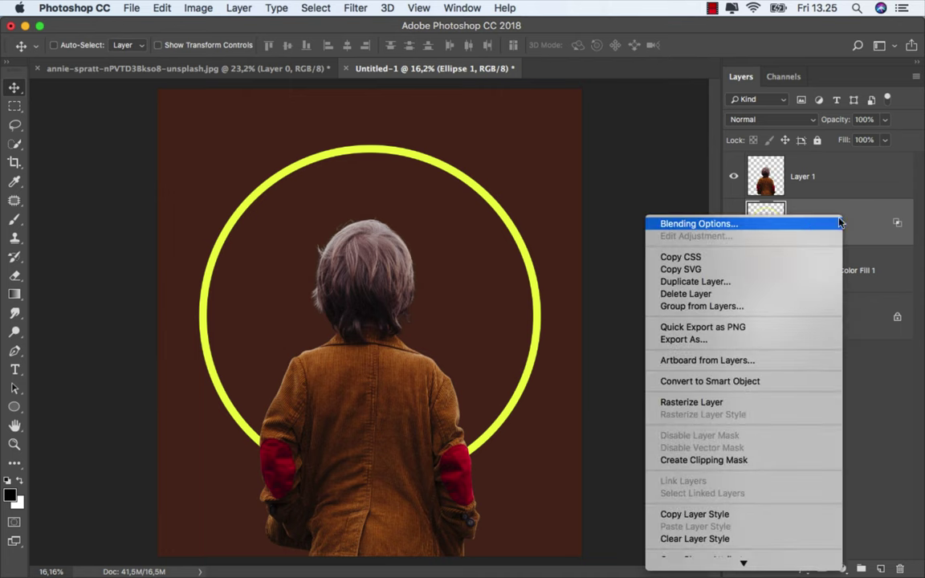
left_click(735, 220)
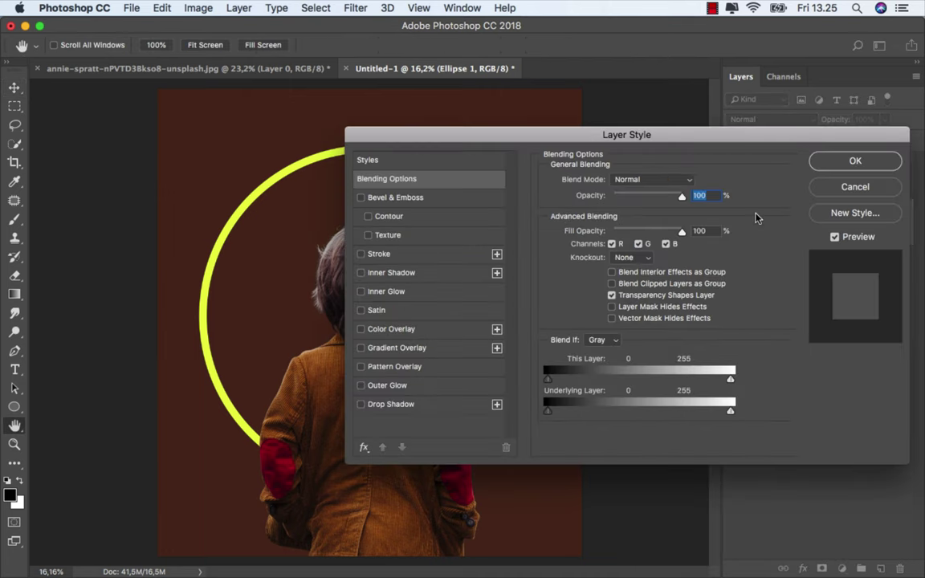
left_click_drag(422, 135, 630, 131)
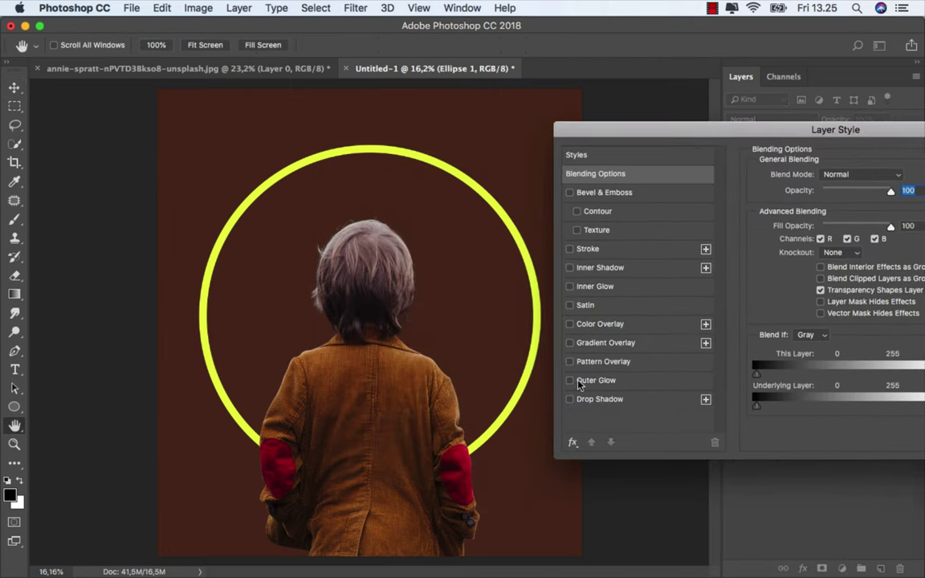
left_click(580, 384)
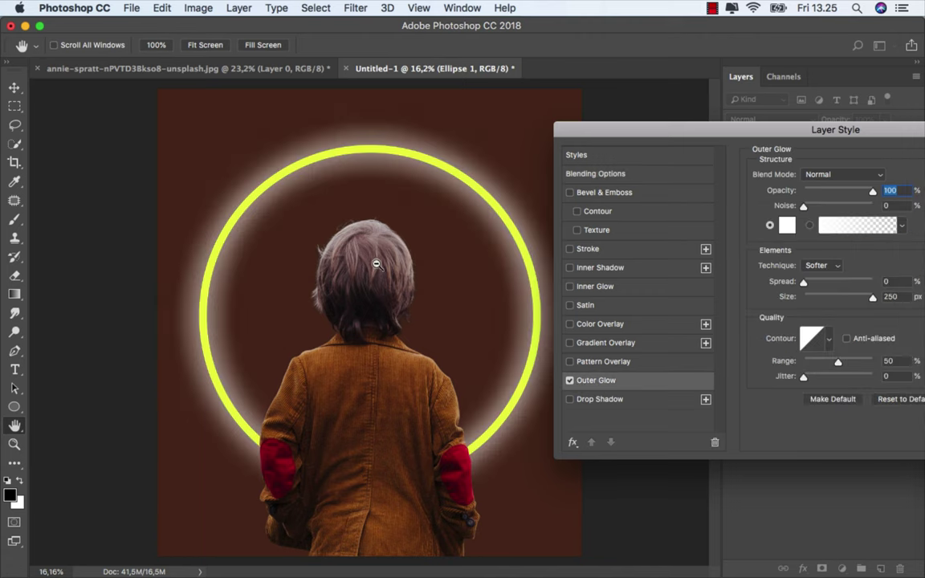
left_click_drag(377, 265, 376, 239)
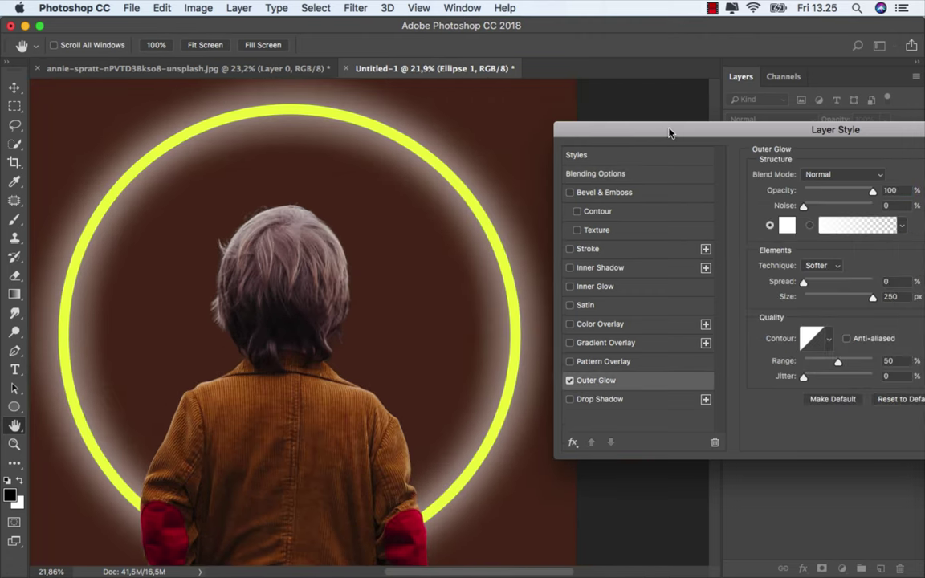
left_click_drag(671, 133, 601, 146)
left_click_drag(345, 239, 256, 218)
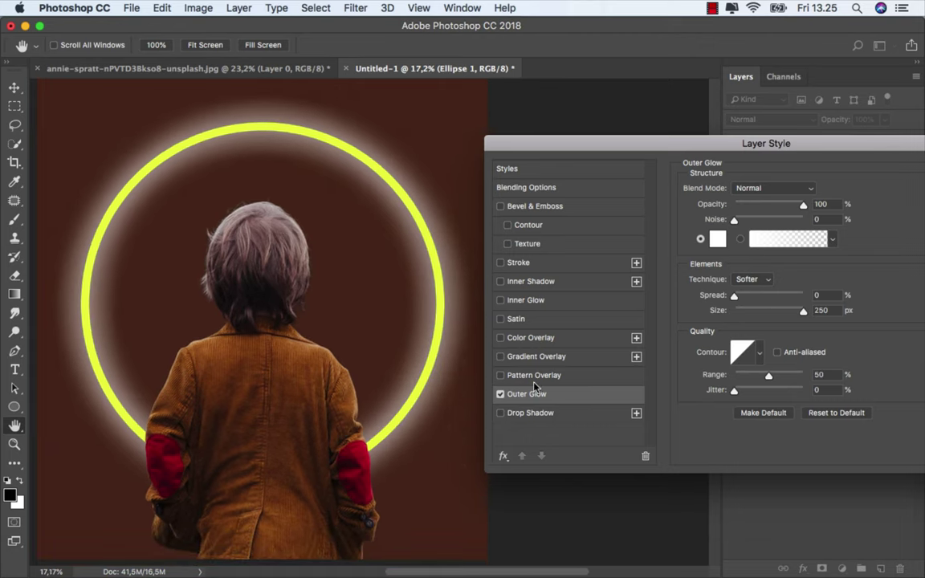
- Set the outer glow colour to #ff8a00 and its size to 125 px
left_click(717, 238)
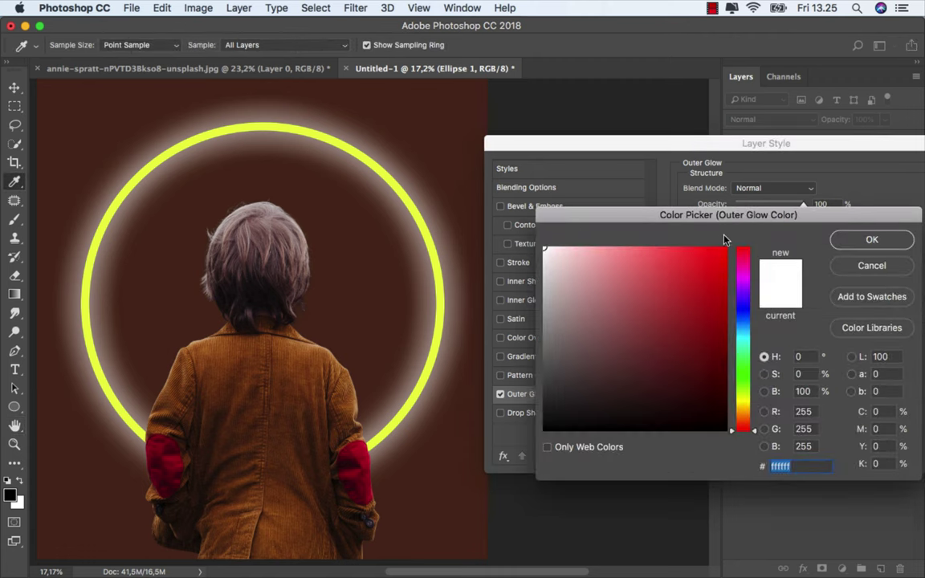
left_click_drag(714, 262, 727, 247)
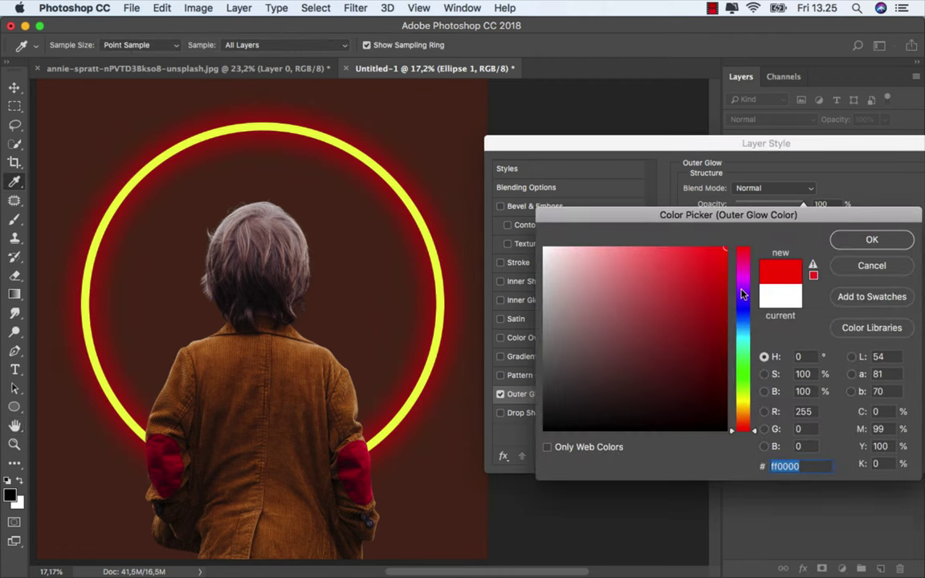
left_click_drag(736, 428, 747, 414)
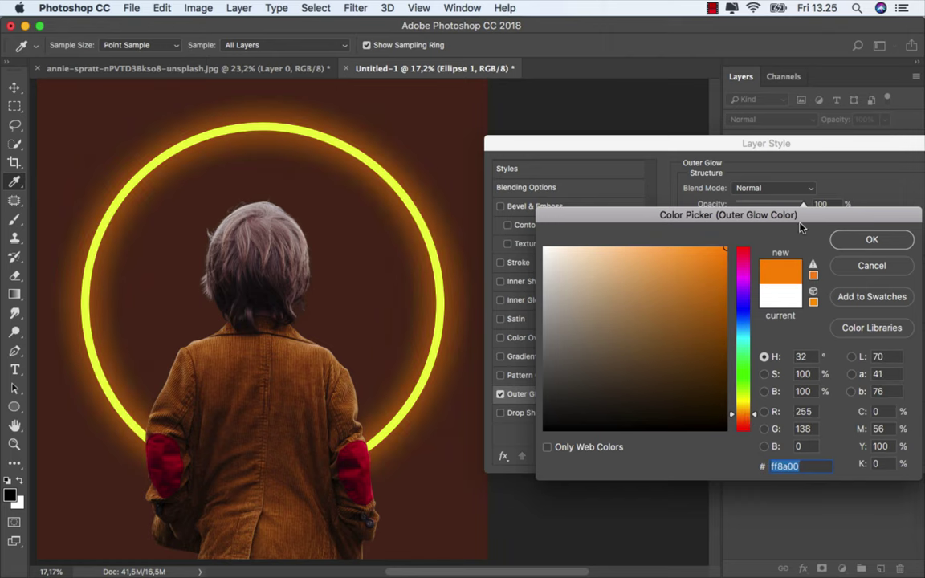
left_click_drag(801, 216, 697, 213)
left_click(766, 239)
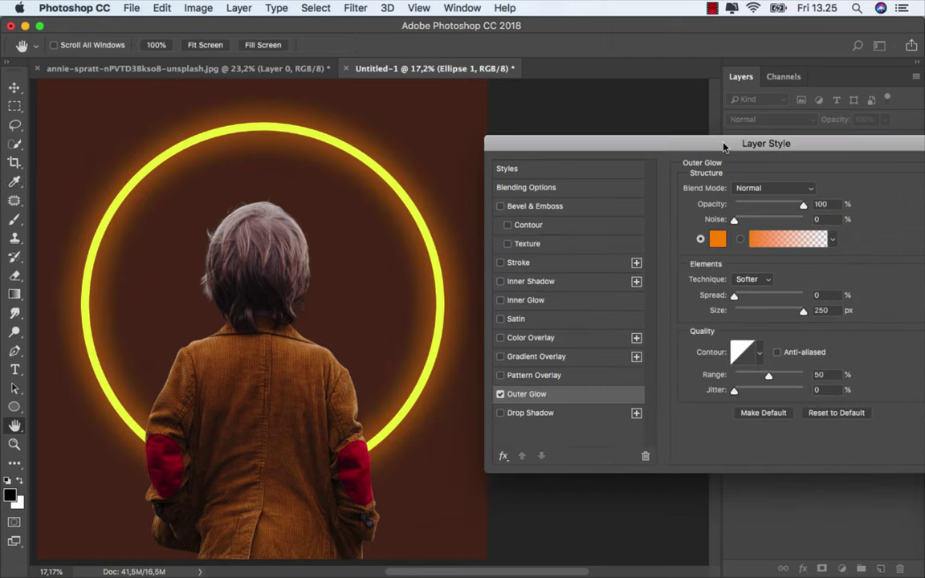
left_click_drag(799, 314, 772, 313)
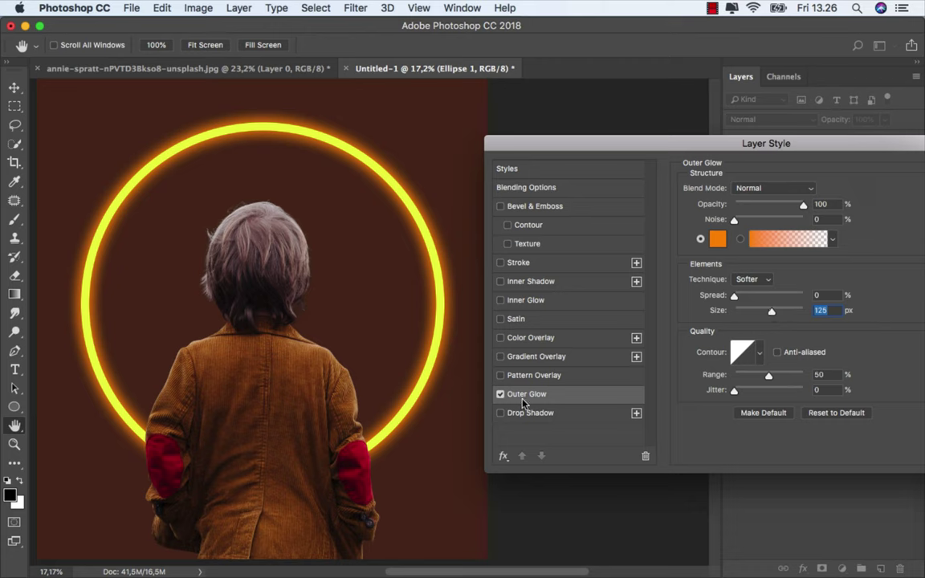
- Enable a Drop Shadow on the ring with orange colour #ff8400
left_click(501, 414)
left_click(518, 413)
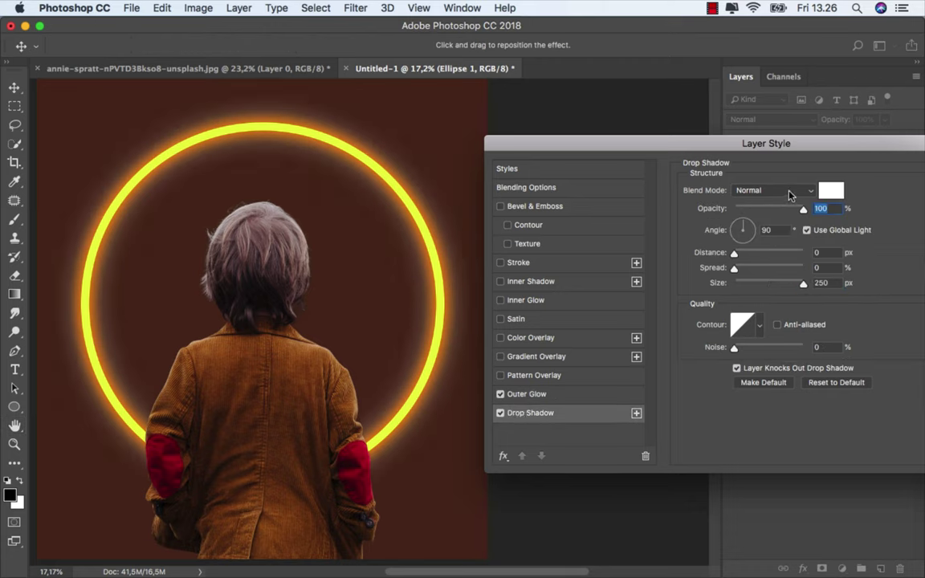
left_click(830, 191)
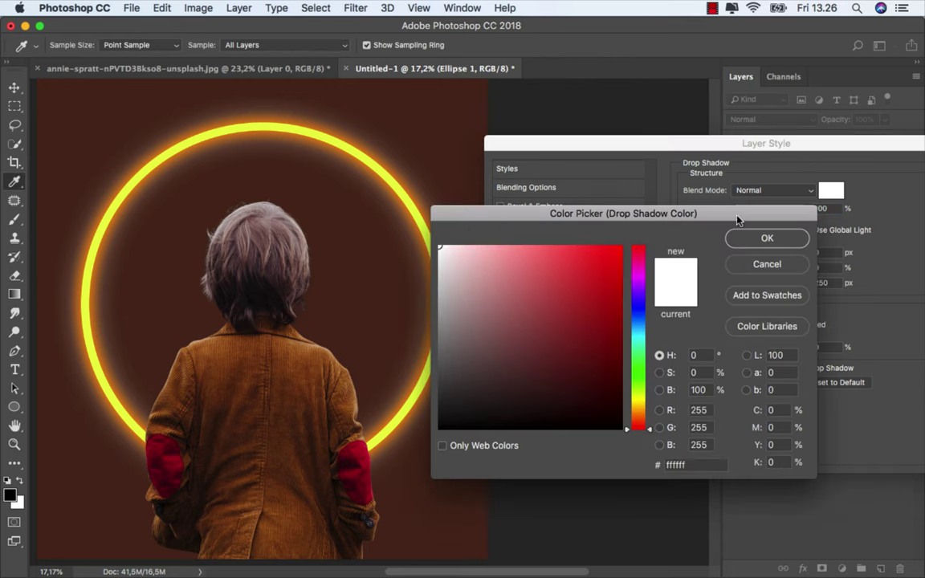
left_click_drag(598, 258, 674, 225)
left_click_drag(636, 391, 647, 416)
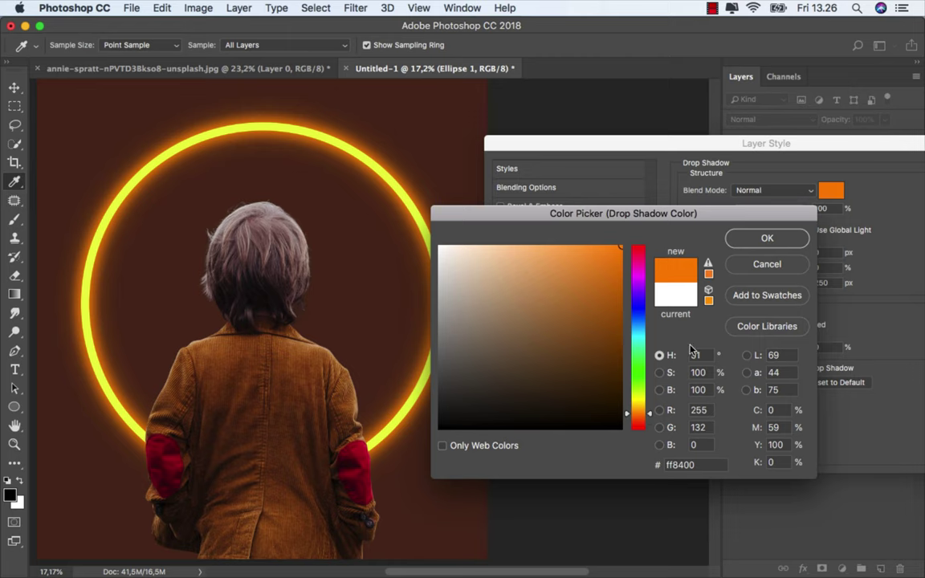
left_click(791, 240)
- Set the drop shadow to Linear Dodge (Add), 43 px size and 76% opacity
left_click(766, 190)
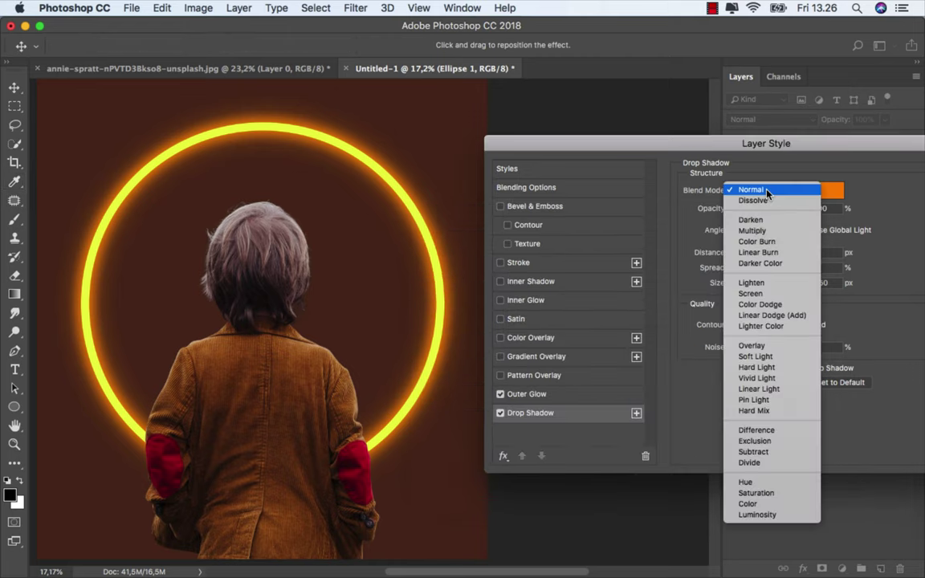
left_click(780, 315)
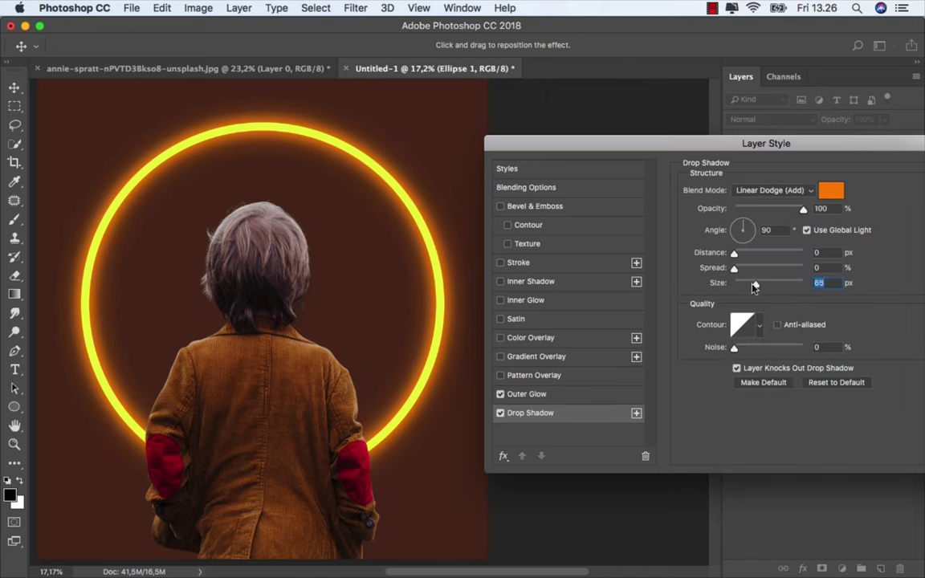
mouse_move(804, 285)
left_mouse_down()
mouse_move(732, 284)
mouse_move(751, 272)
mouse_move(759, 285)
mouse_move(744, 271)
mouse_move(750, 284)
left_mouse_up()
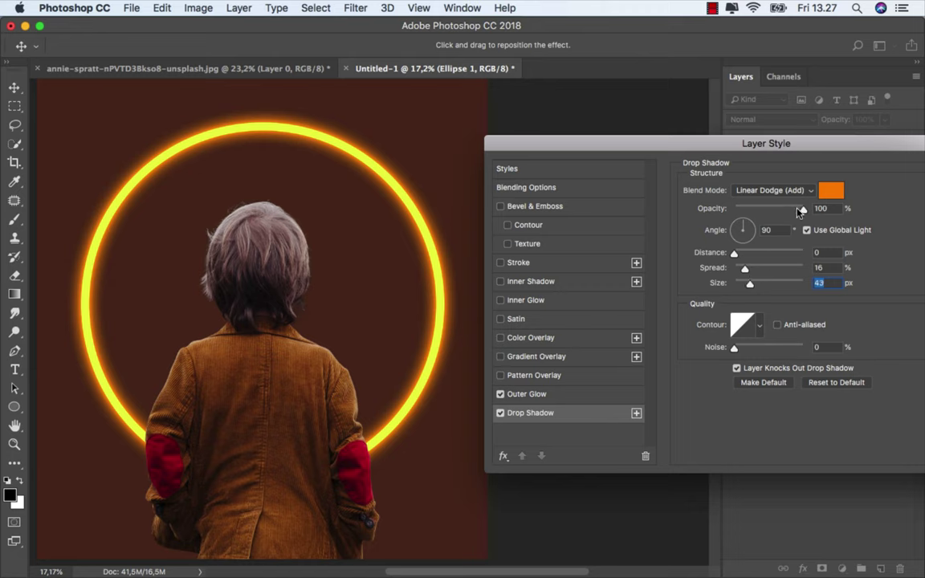
left_click_drag(803, 209, 771, 211)
left_click_drag(782, 211, 786, 211)
left_click(501, 413)
left_click(500, 412)
- Add an orange #ff9000 Inner Glow at 39% opacity and 10 px, and apply the layer style
left_click(500, 300)
left_click(530, 301)
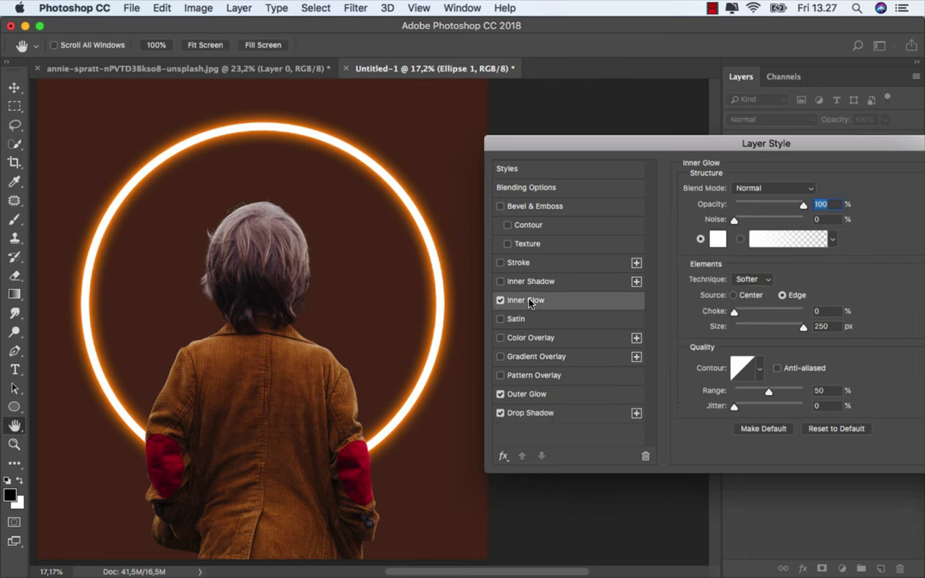
left_click(717, 239)
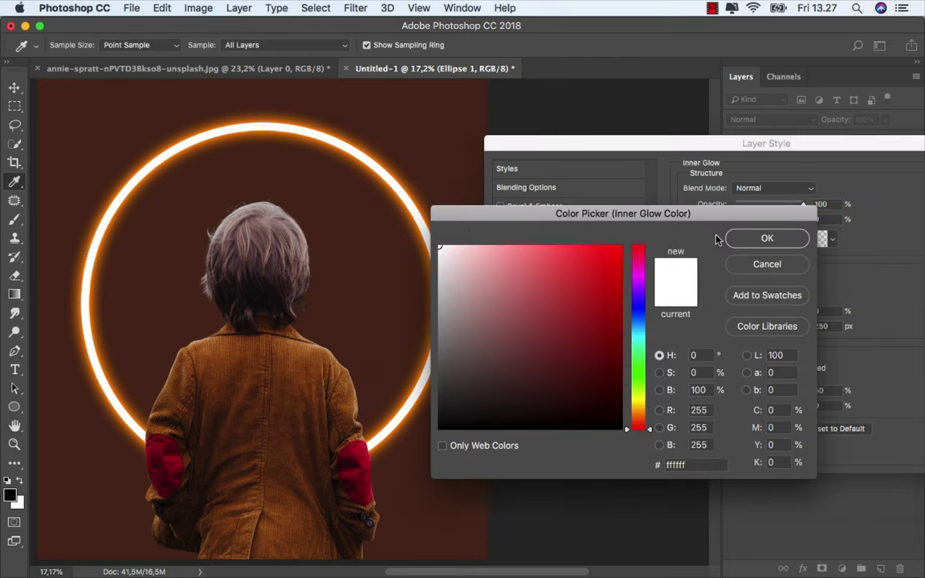
left_click_drag(610, 264, 621, 246)
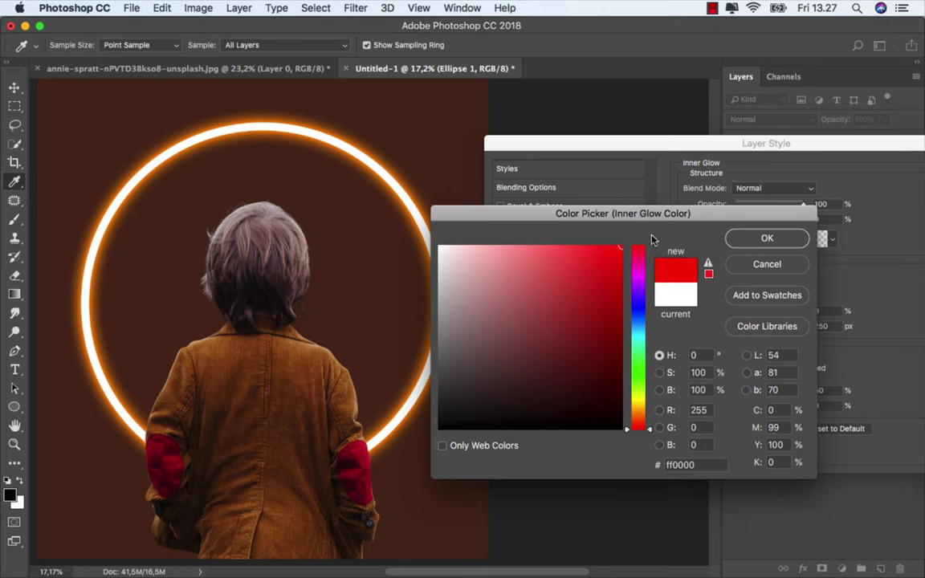
left_click(647, 413)
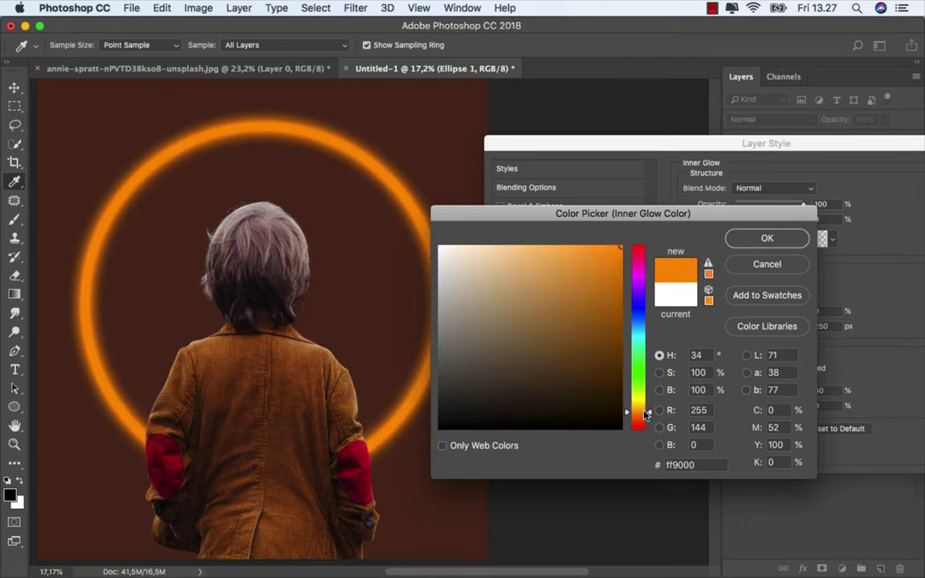
left_click(768, 238)
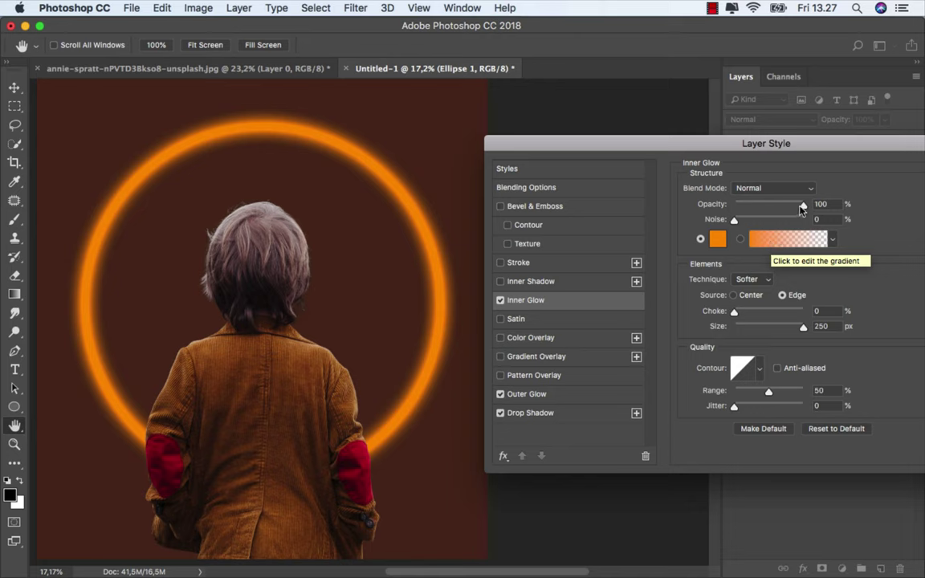
left_click_drag(802, 208, 761, 208)
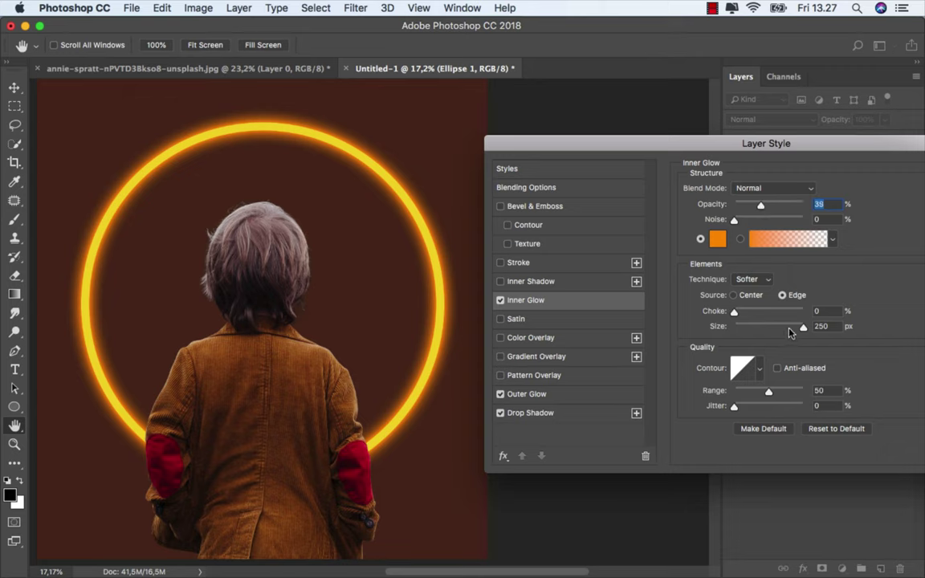
mouse_move(803, 327)
left_mouse_down()
mouse_move(700, 324)
mouse_move(744, 324)
left_mouse_up()
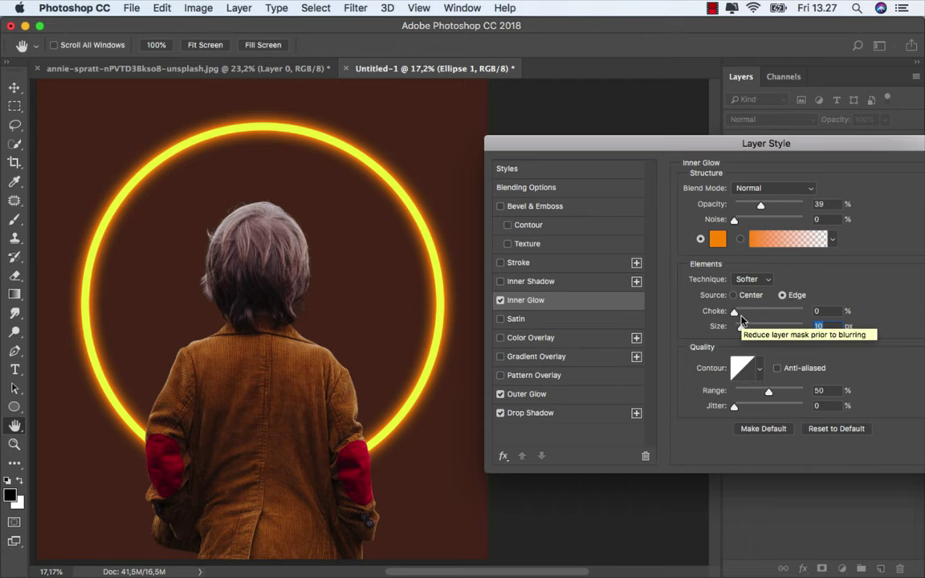
left_click_drag(784, 144, 574, 155)
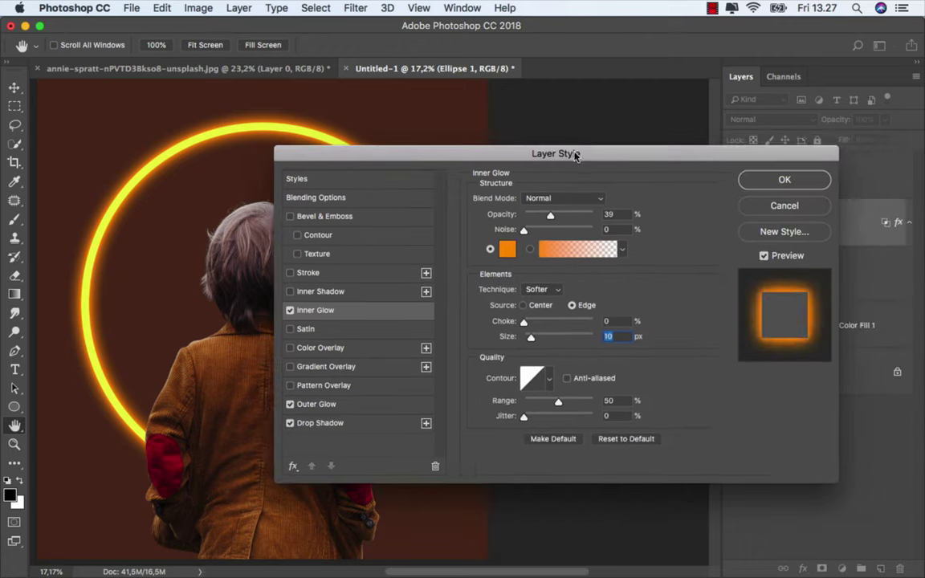
left_click(765, 184)
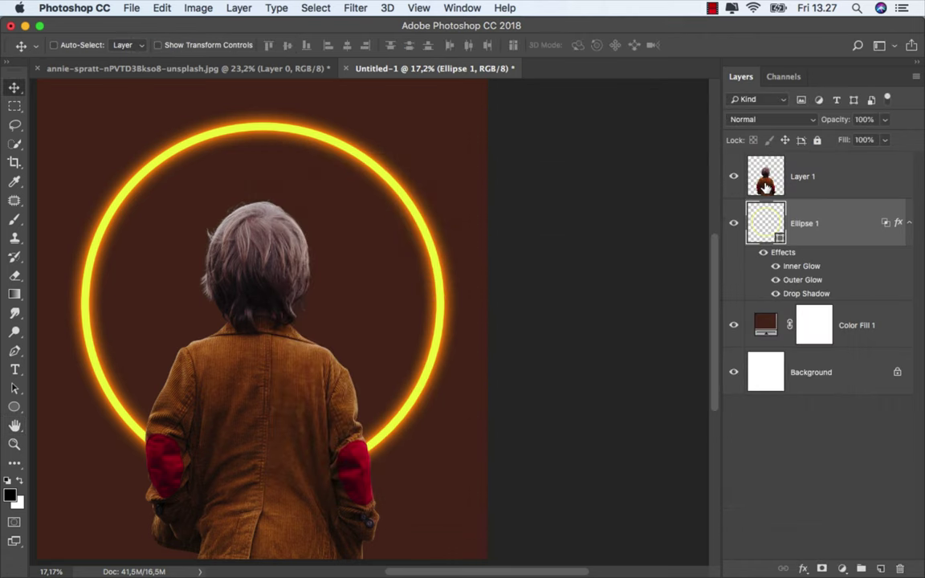
- Compare the ring with and without its effects, then duplicate the Ellipse 1 layer
left_click(762, 254)
left_click(761, 254)
key("super+0")
left_click(761, 254)
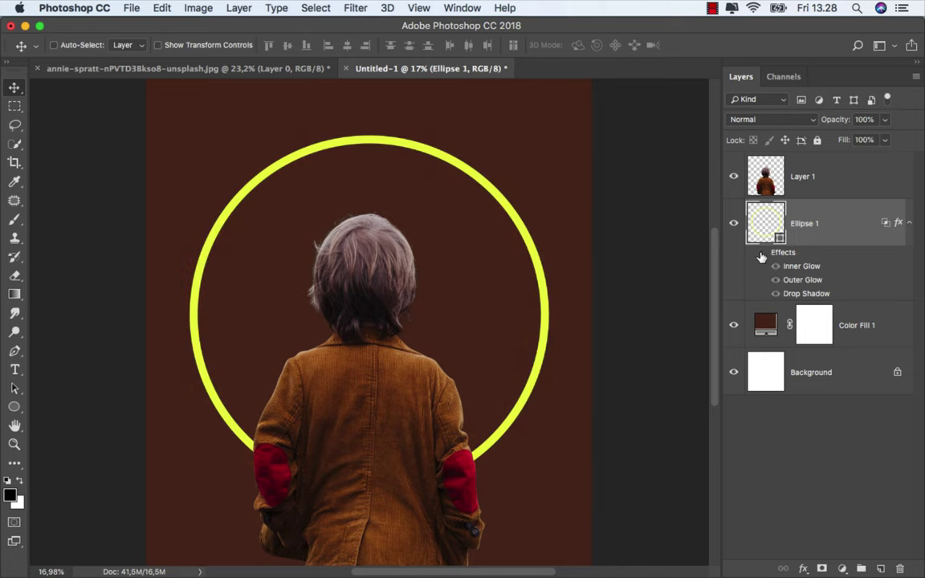
left_click(761, 254)
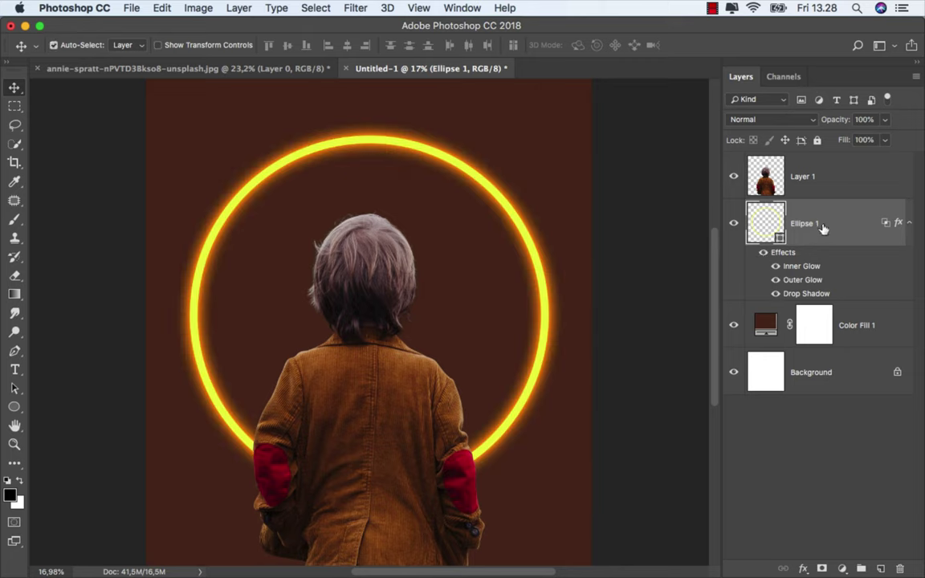
key("super+j")
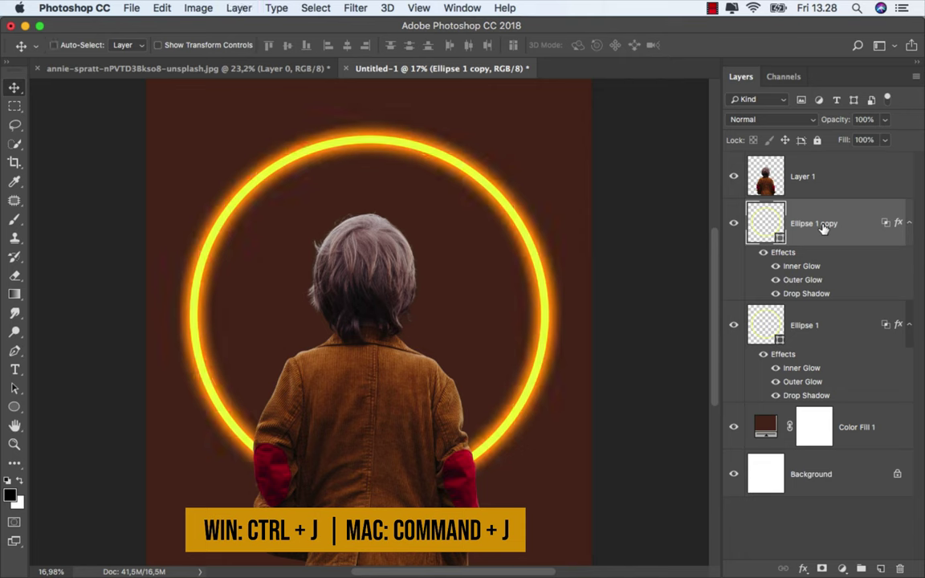
- Rasterize the ring copy and its layer style, and move it below Ellipse 1
right_click(856, 227)
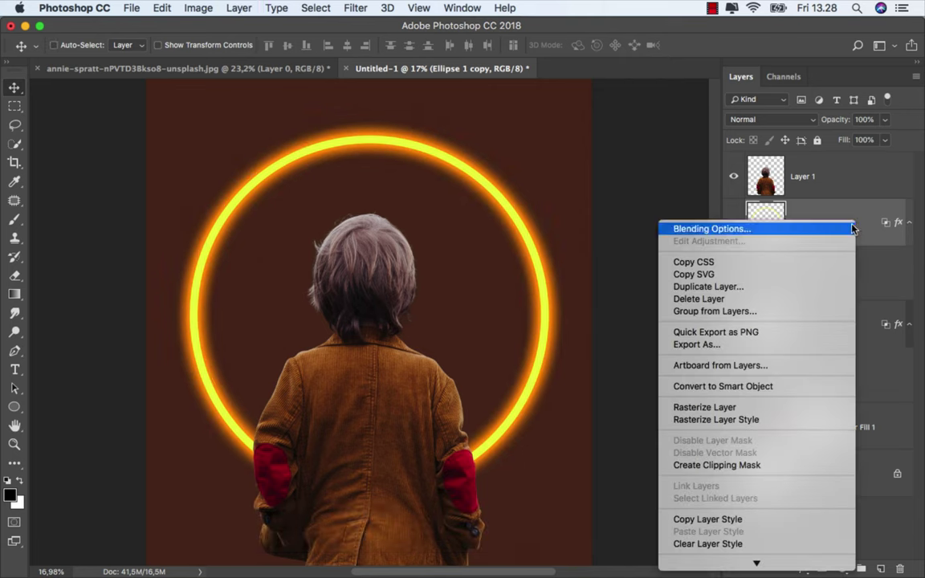
left_click(738, 411)
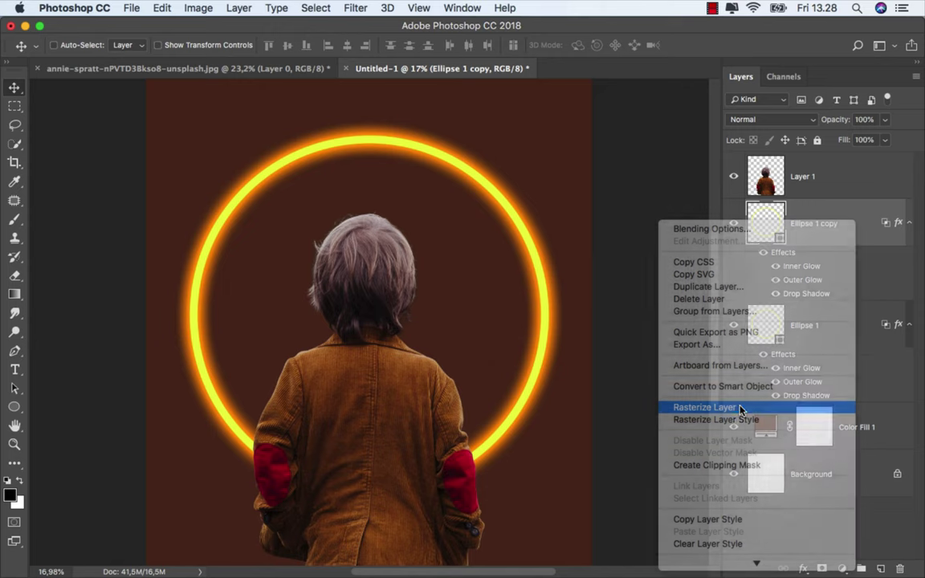
right_click(823, 220)
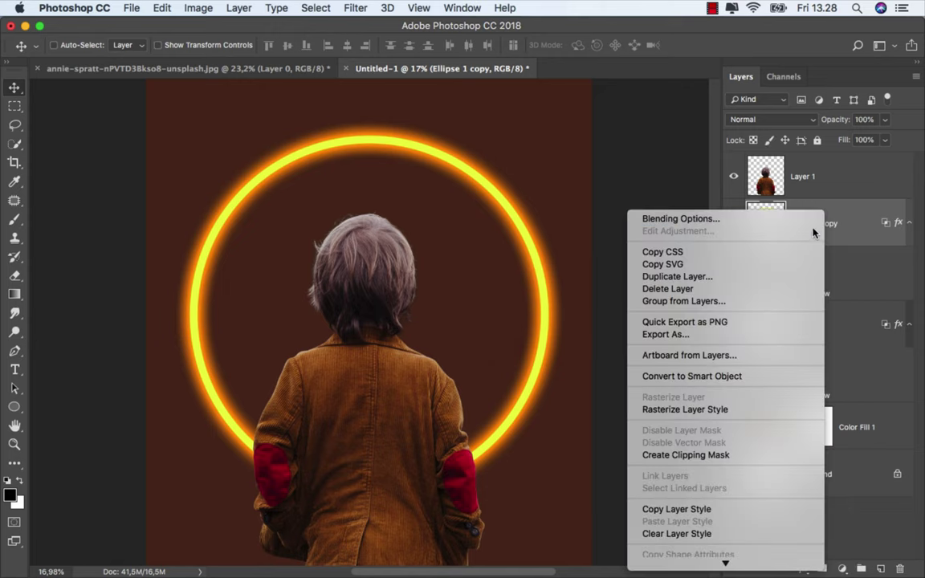
left_click(725, 410)
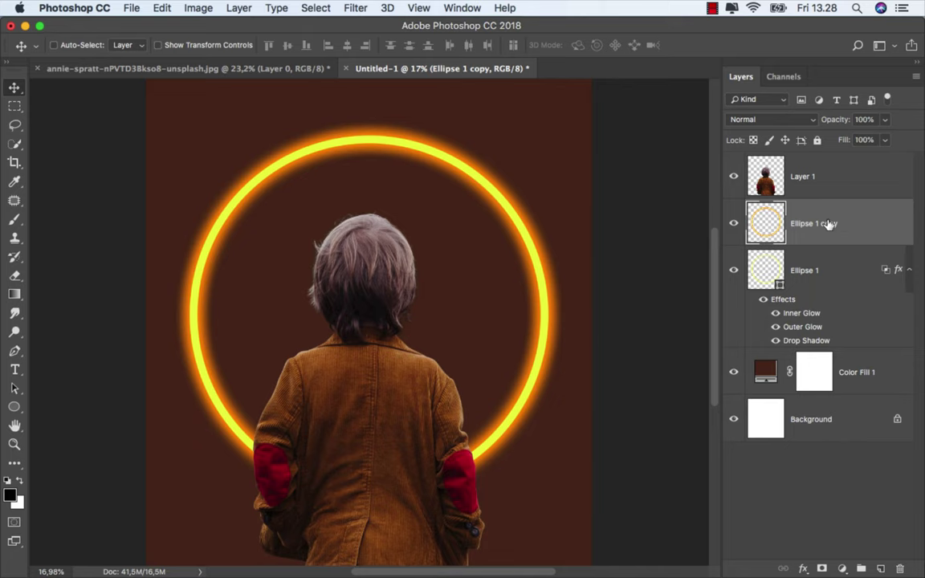
left_click_drag(827, 228, 820, 341)
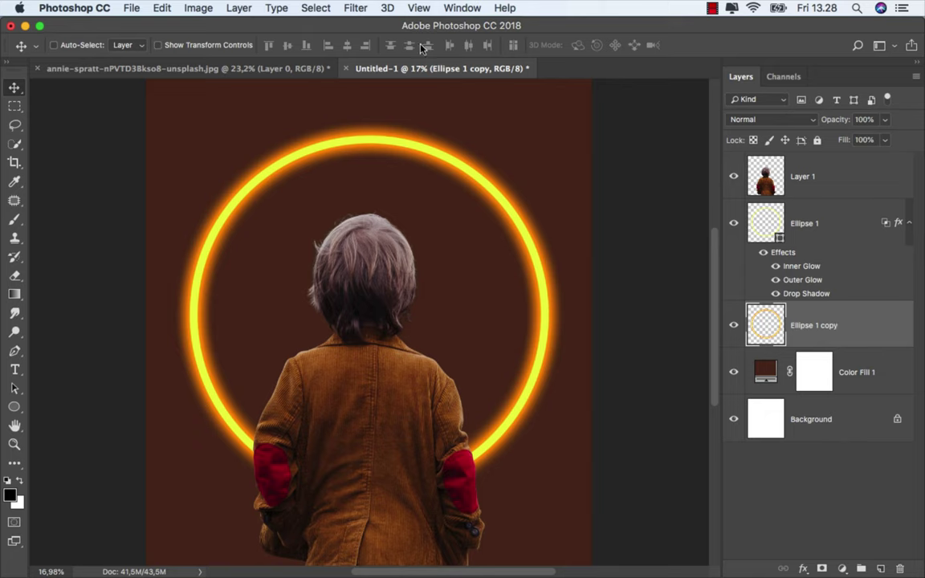
- Apply a Gaussian Blur of about 138 px radius to Ellipse 1 copy
left_click(356, 8)
mouse_move(361, 180)
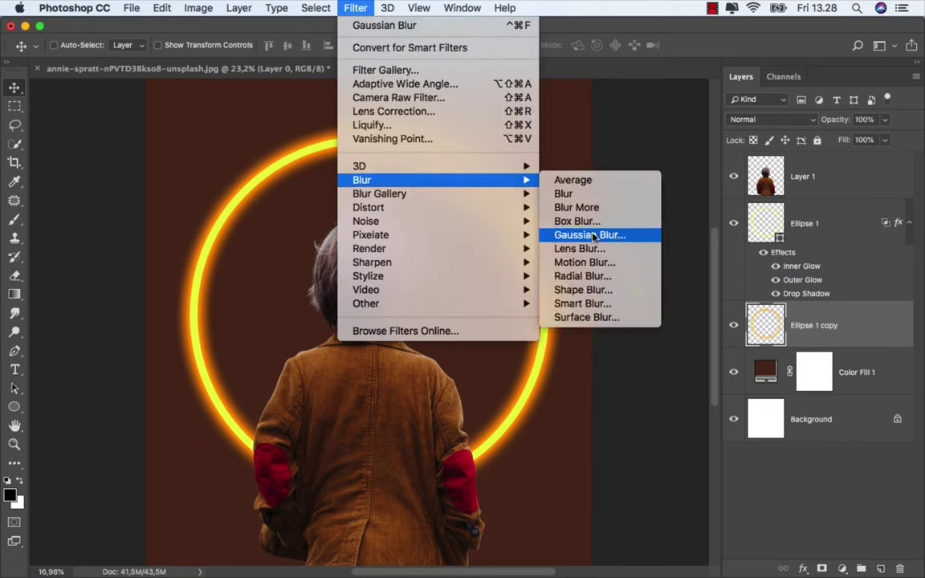
left_click(593, 235)
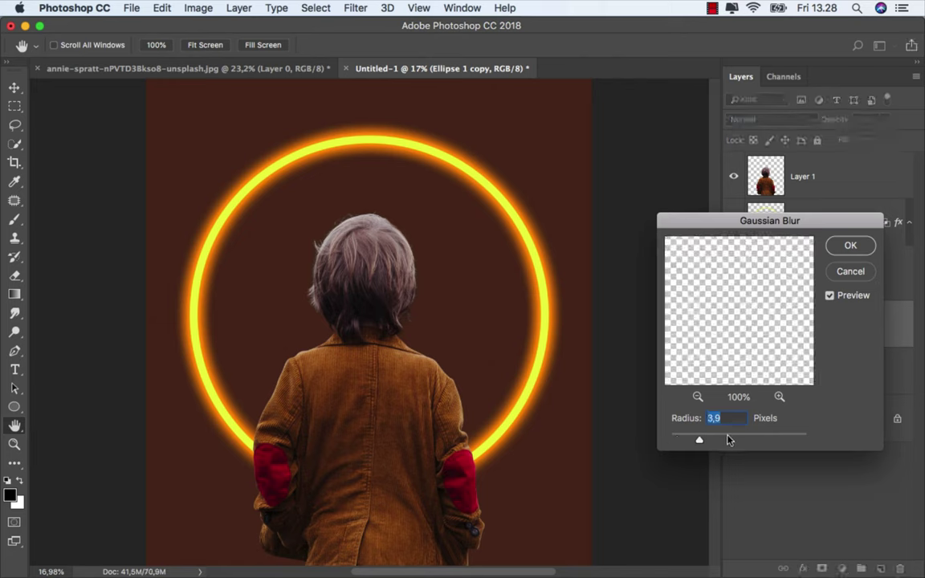
left_click_drag(732, 439, 768, 441)
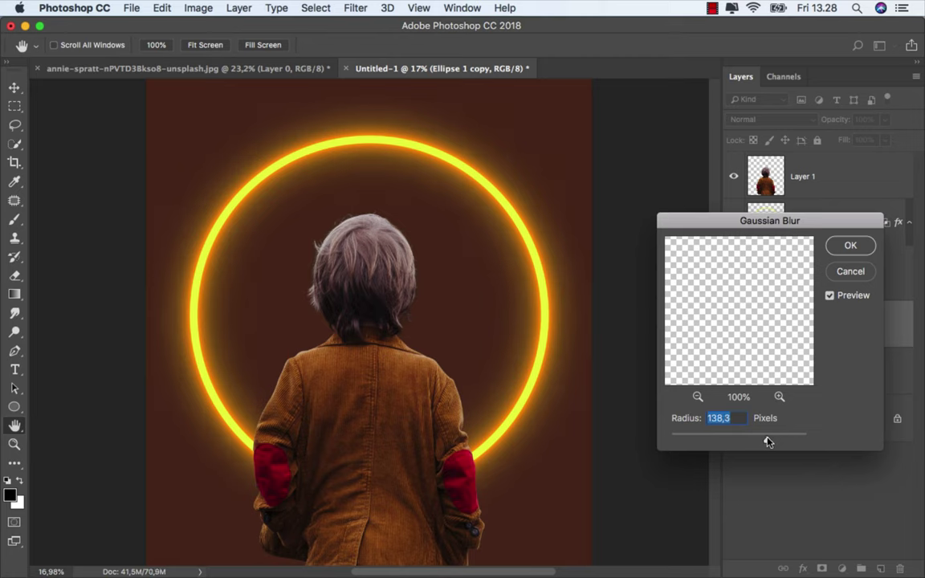
left_click(856, 244)
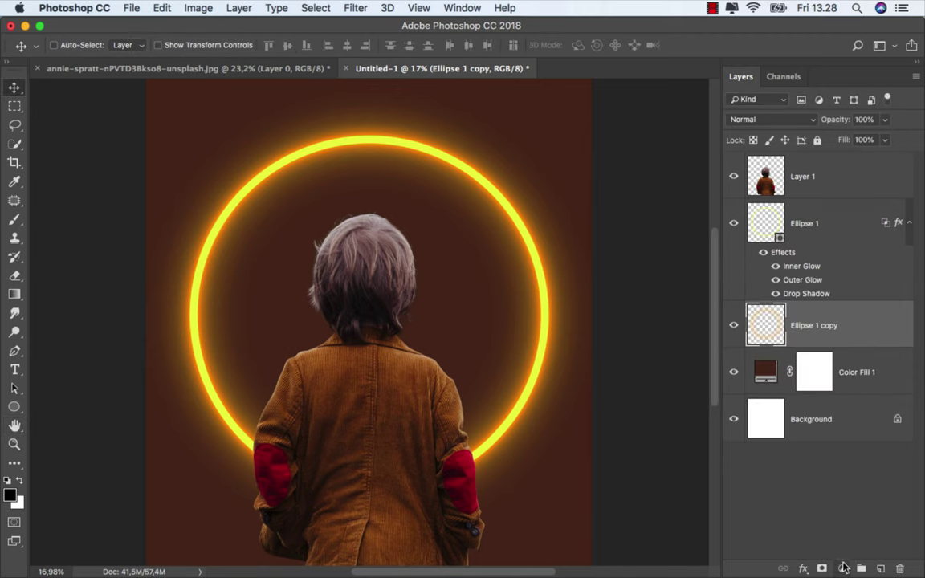
left_click(841, 569)
- Clip a Hue/Saturation adjustment with Hue -26 to Ellipse 1 copy, then select Layer 1
left_click(866, 409)
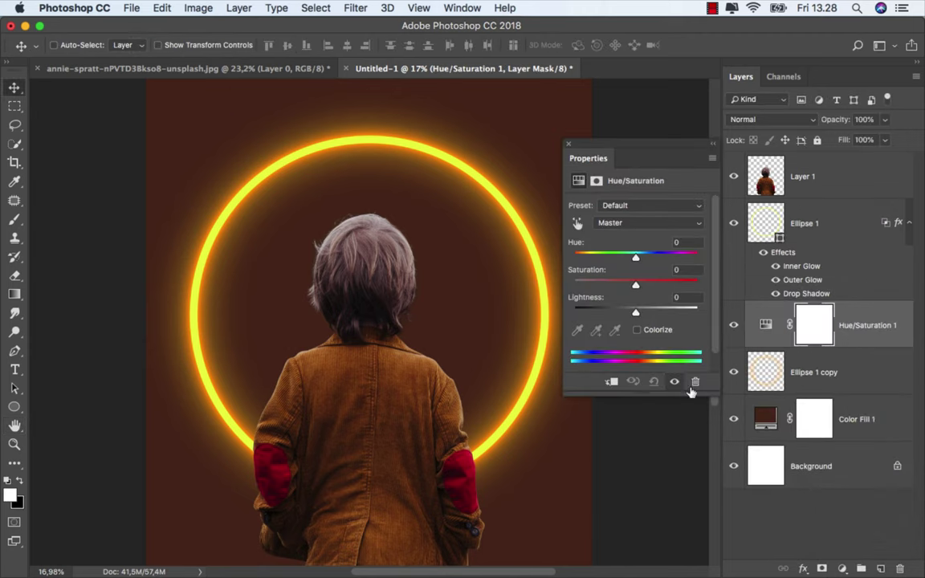
left_click(612, 382)
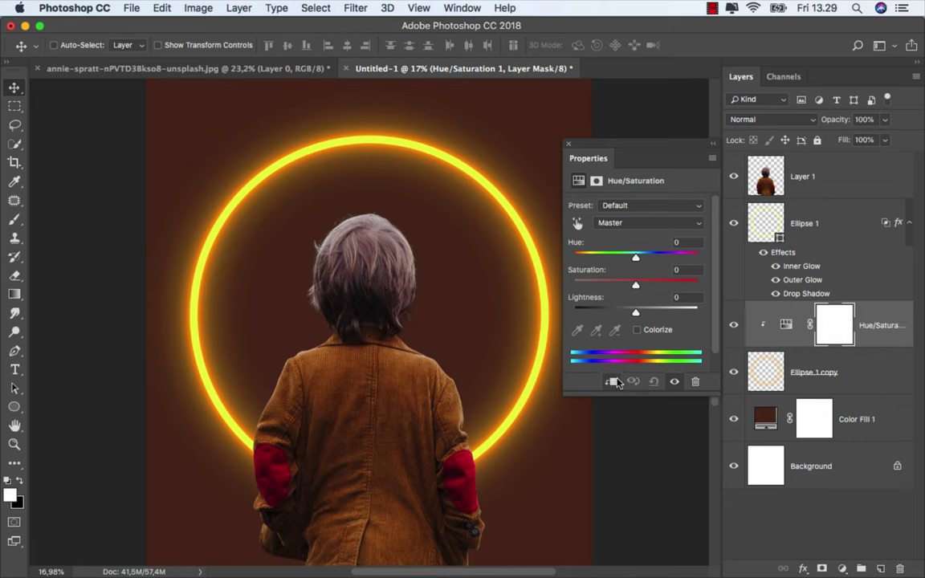
left_click_drag(634, 259, 628, 258)
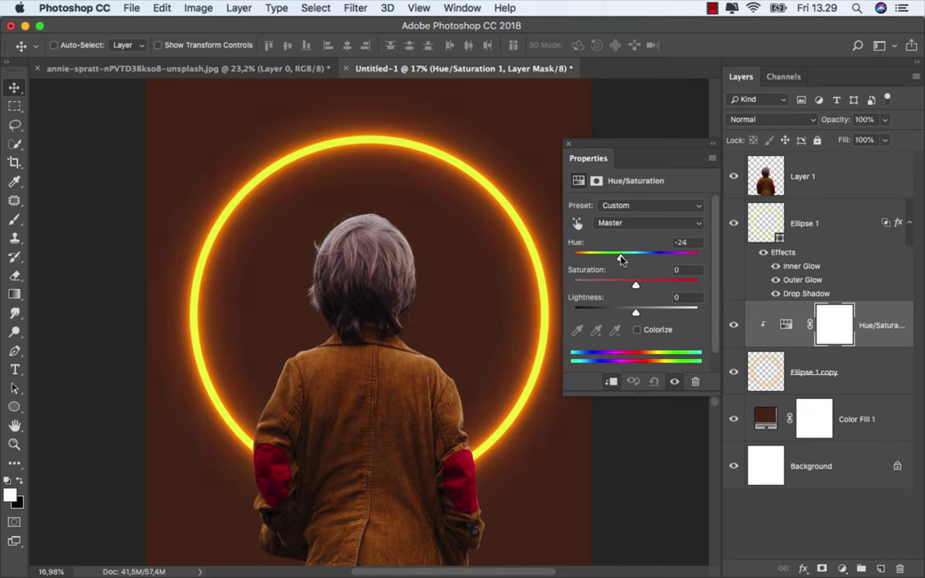
left_click(566, 147)
left_click(733, 325)
left_click(734, 325)
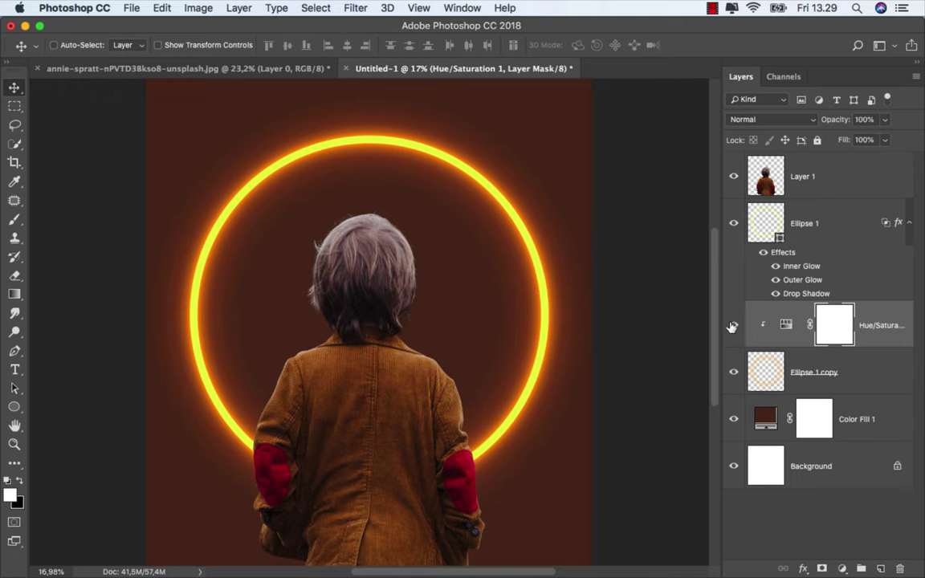
key("super+2")
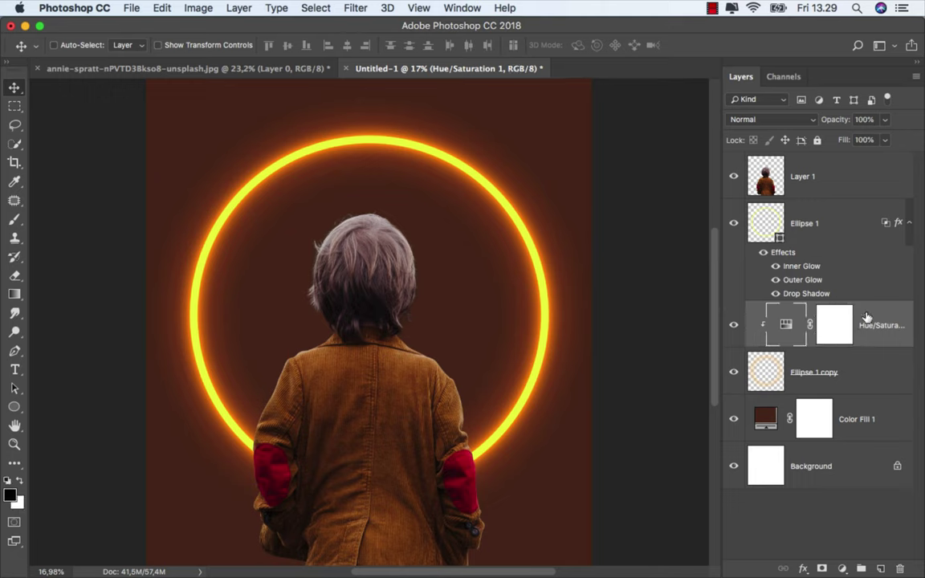
left_click(836, 196)
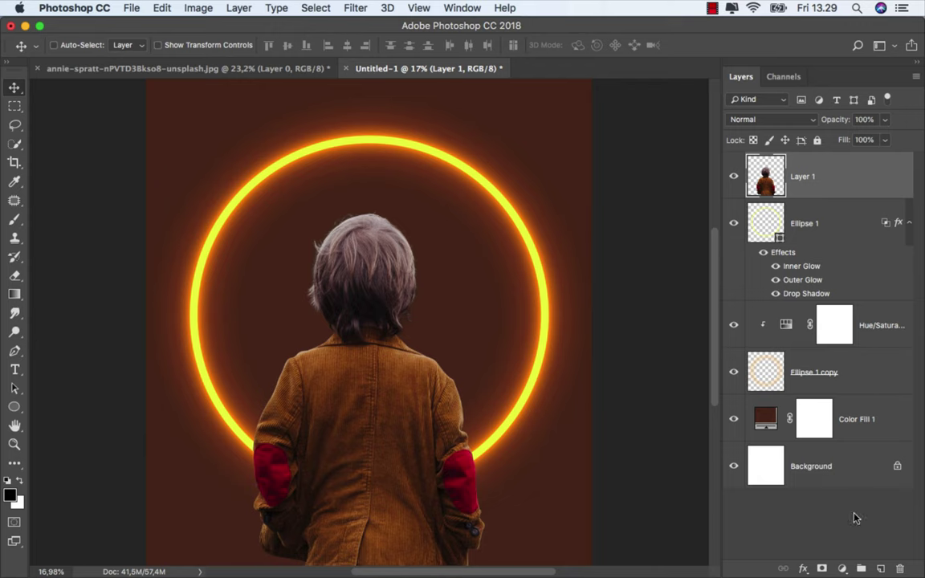
- Clip a Levels adjustment to the boy's Layer 1 and lower its output white to 98
left_click(841, 568)
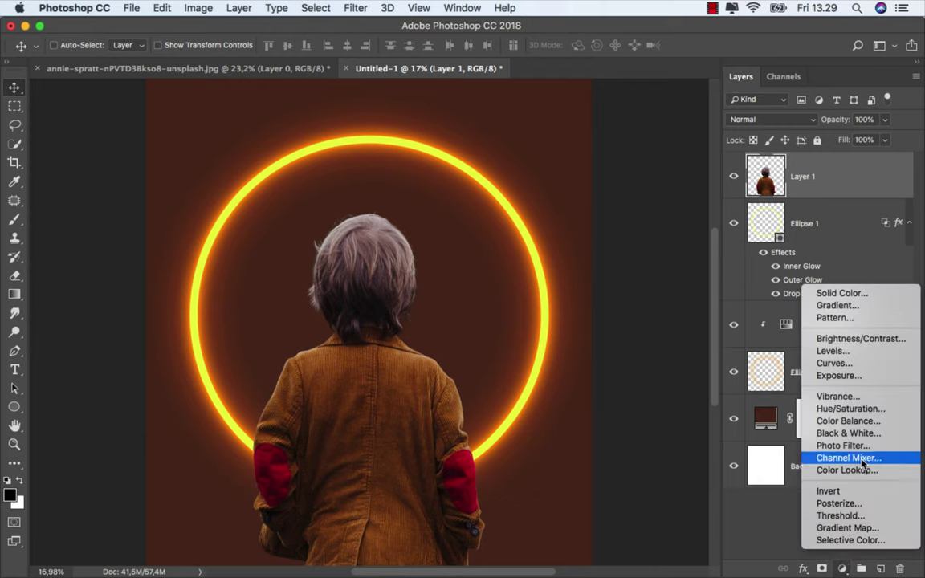
left_click(864, 353)
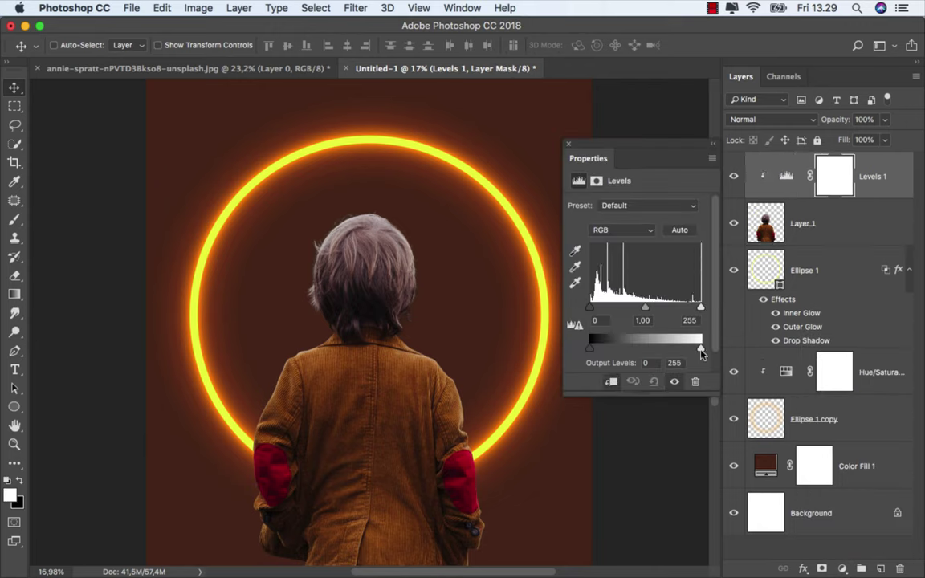
left_click_drag(701, 354, 637, 353)
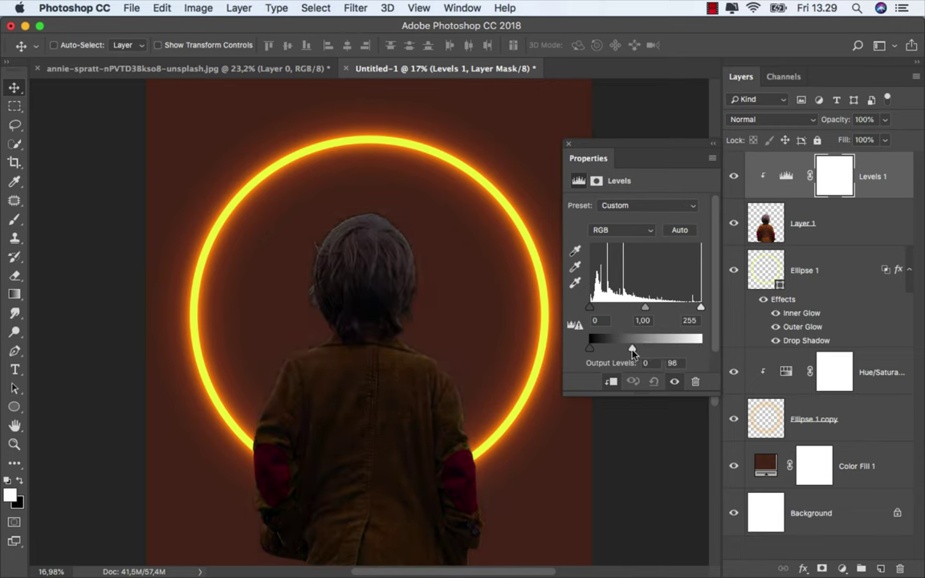
left_click_drag(634, 351, 635, 351)
left_click(568, 145)
left_click(786, 176)
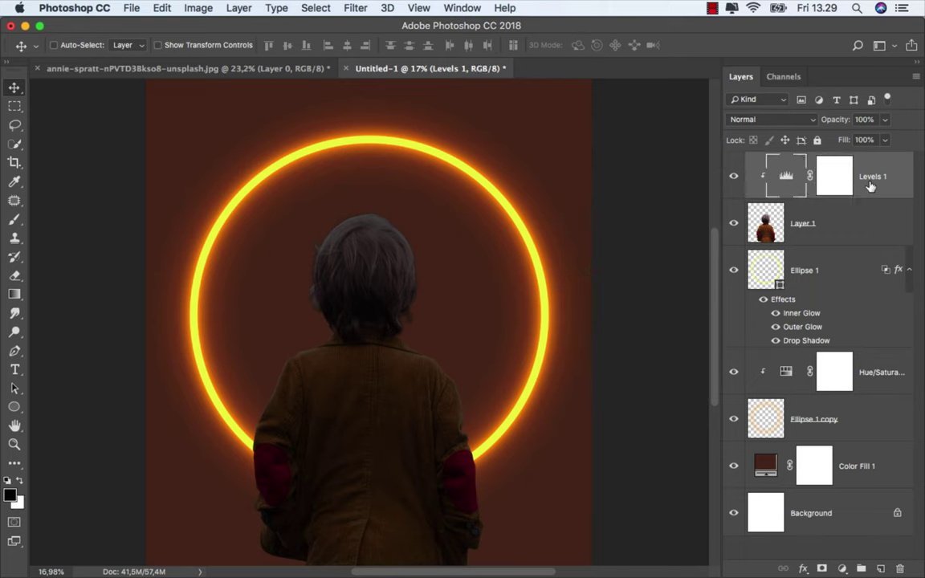
- Enable an Inner Shadow layer style on Layer 1 with an orange colour
left_click(814, 216)
right_click(818, 215)
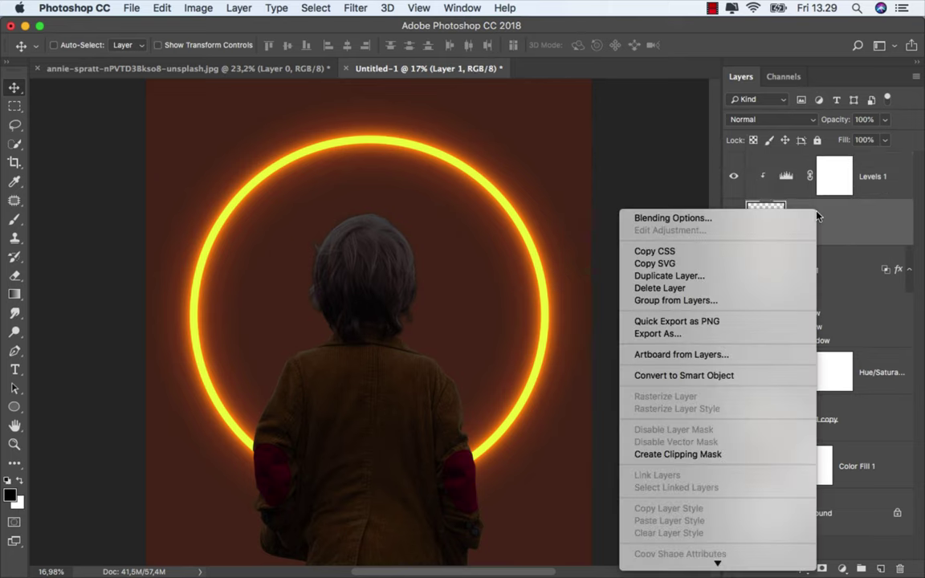
left_click(733, 218)
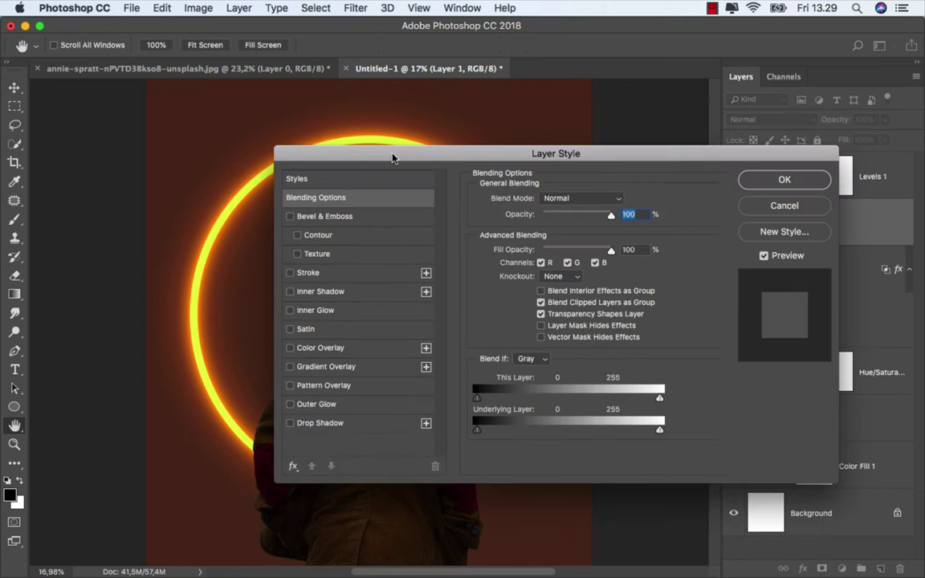
left_click_drag(393, 158, 642, 154)
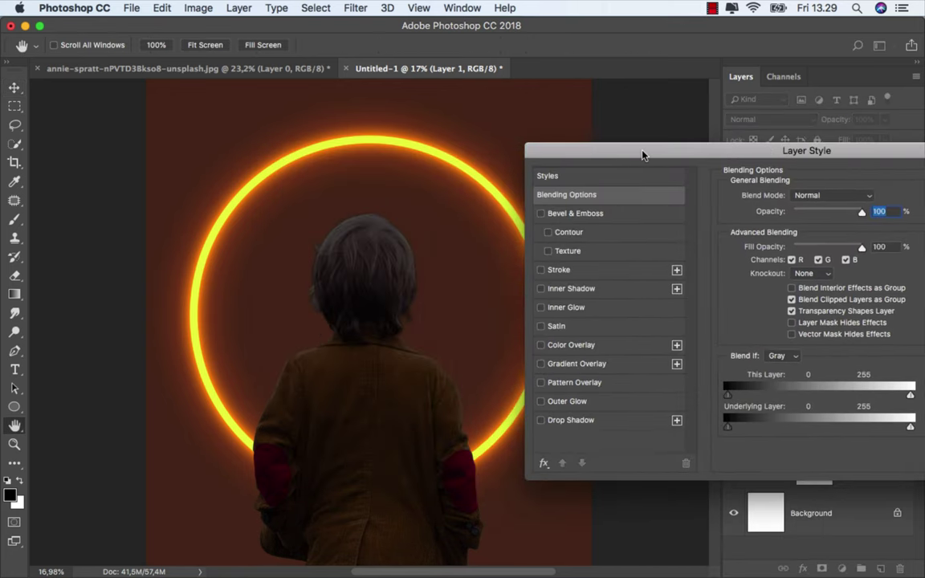
left_click(547, 293)
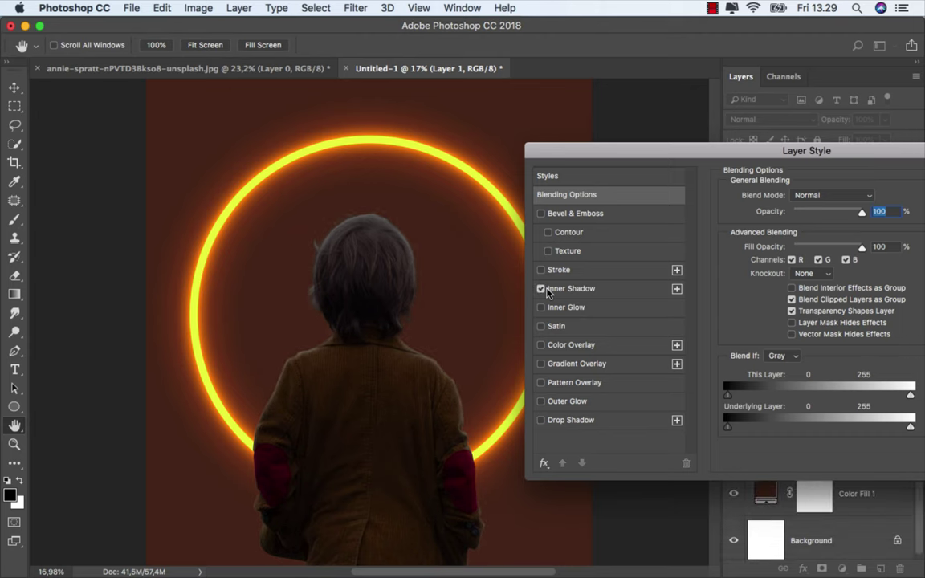
left_click(576, 293)
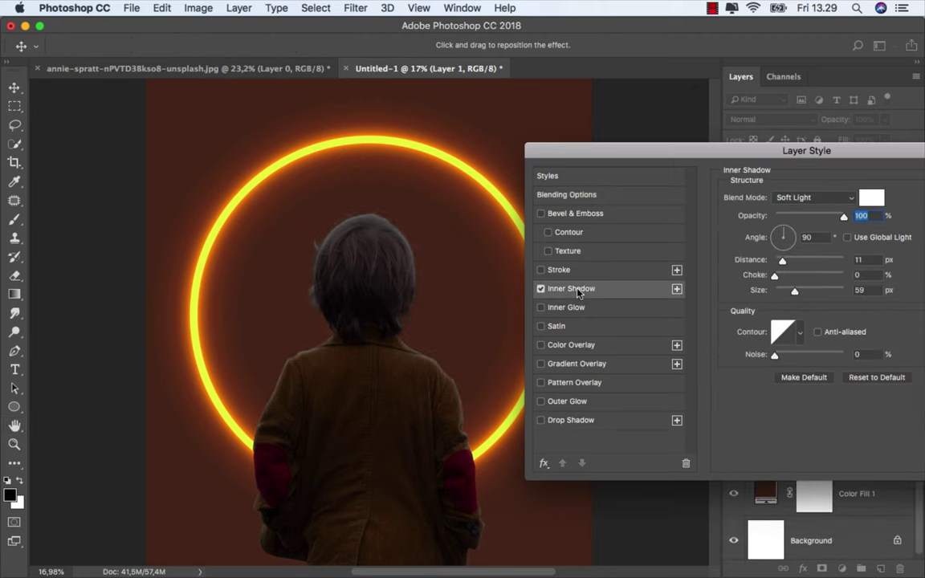
left_click(866, 199)
mouse_move(591, 296)
left_mouse_down()
mouse_move(623, 246)
mouse_move(712, 187)
left_mouse_up()
left_click(731, 384)
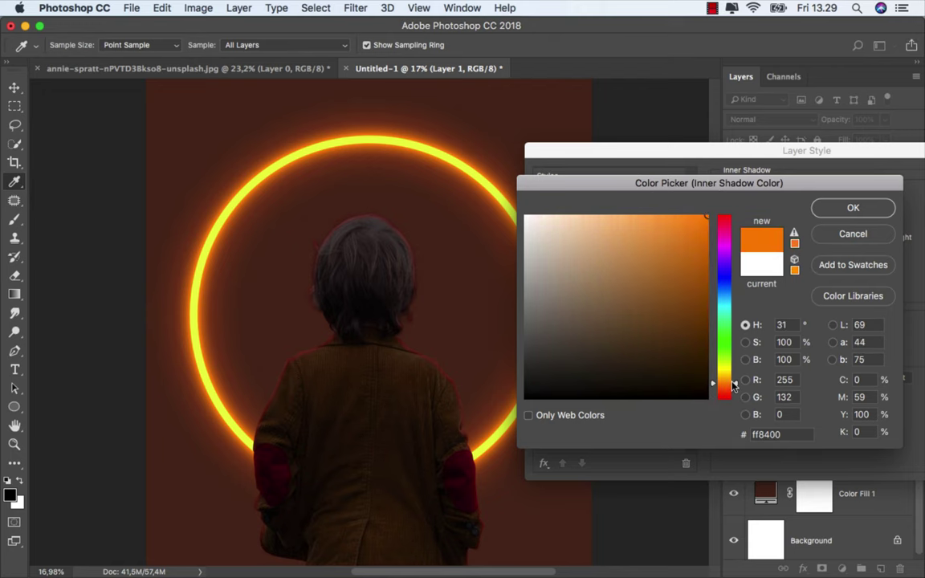
left_click(844, 211)
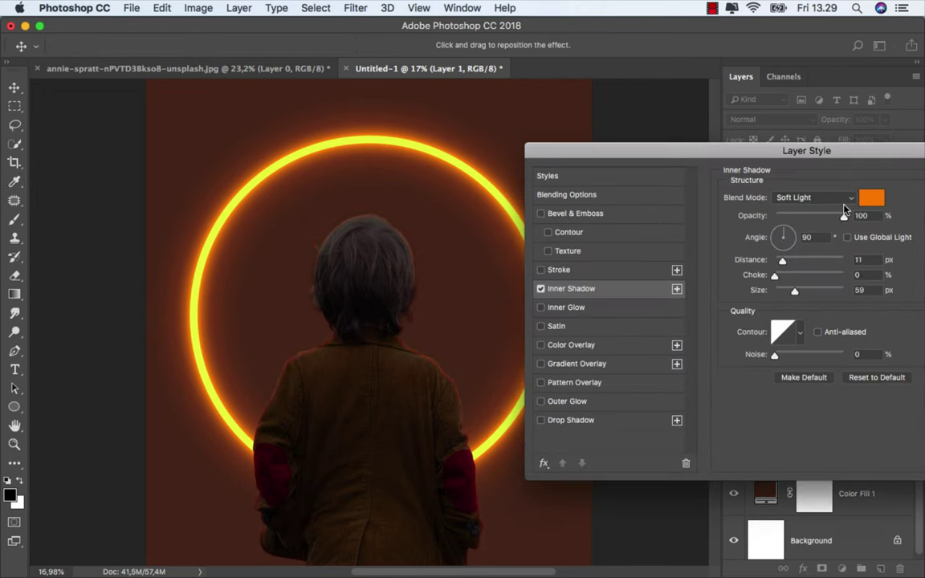
- Set the Inner Shadow to Linear Dodge (Add), distance 0, 3% choke, 62 px size, and apply it
left_click(802, 198)
left_click(810, 154)
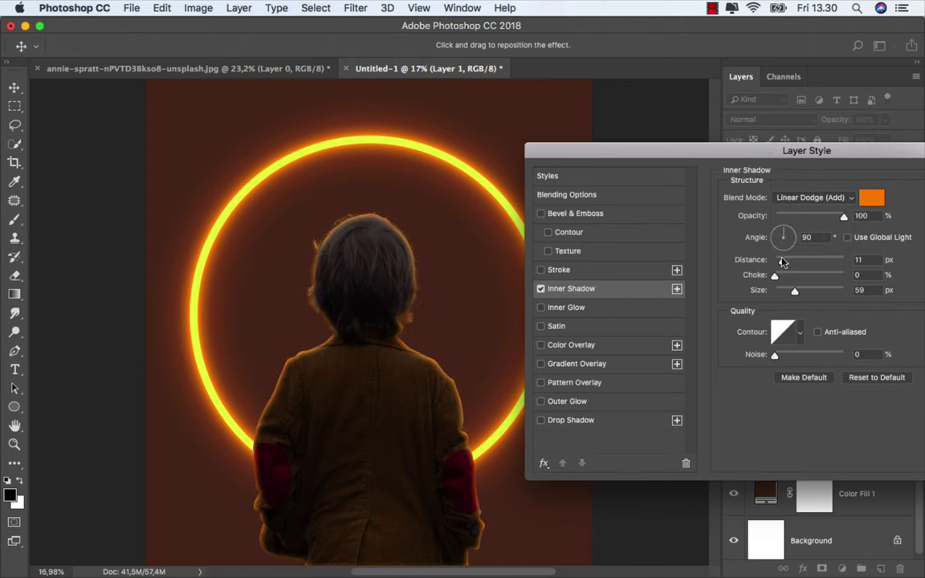
left_click_drag(786, 263, 771, 261)
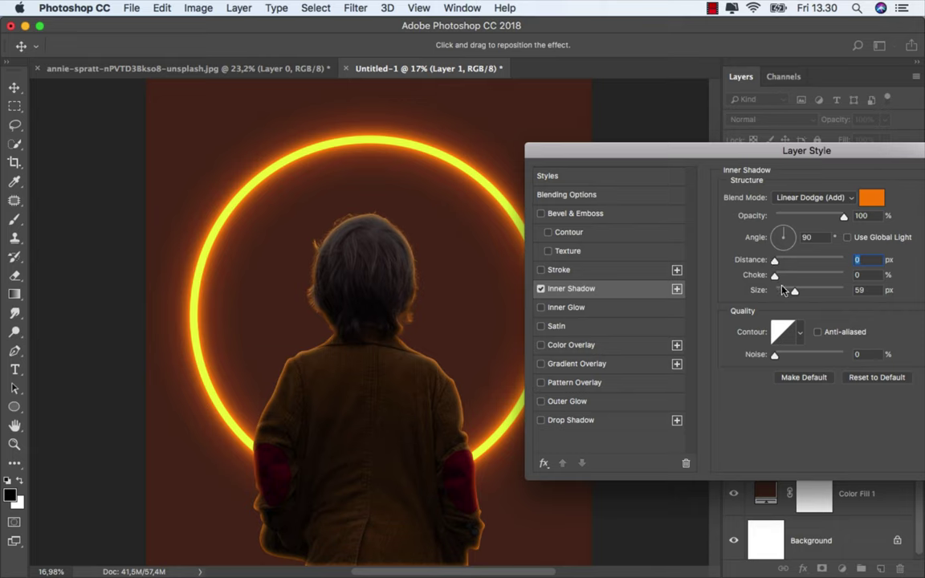
left_click_drag(795, 290, 803, 293)
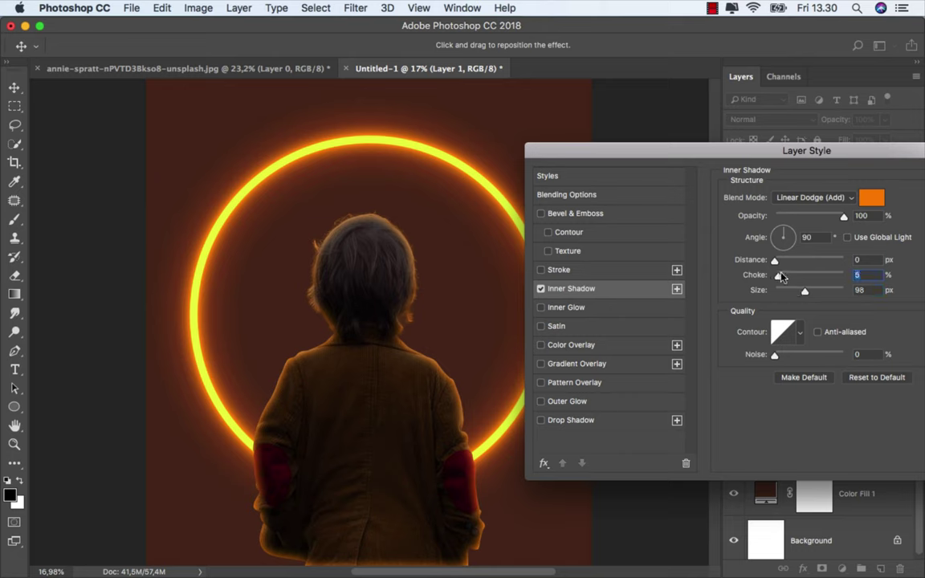
left_click_drag(782, 277, 776, 277)
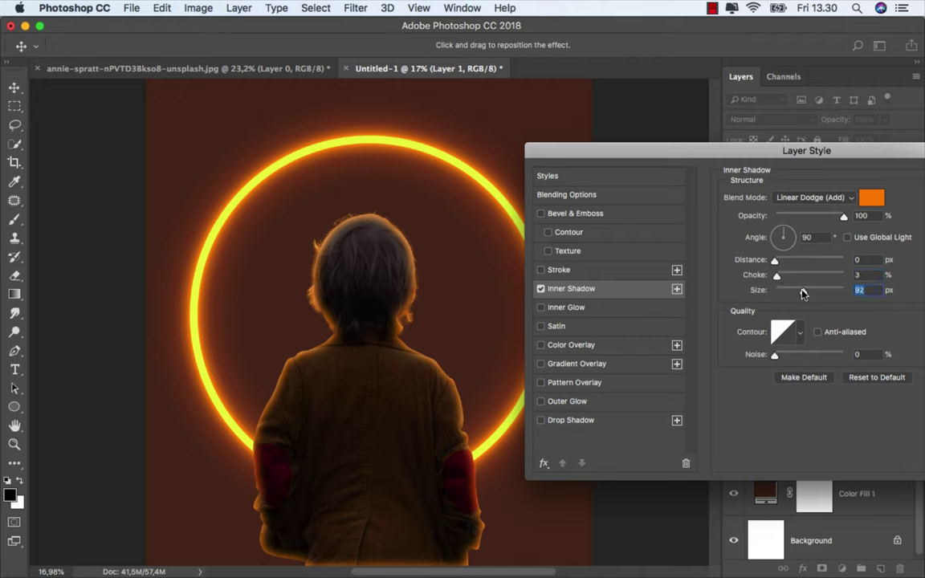
left_click_drag(802, 293, 792, 293)
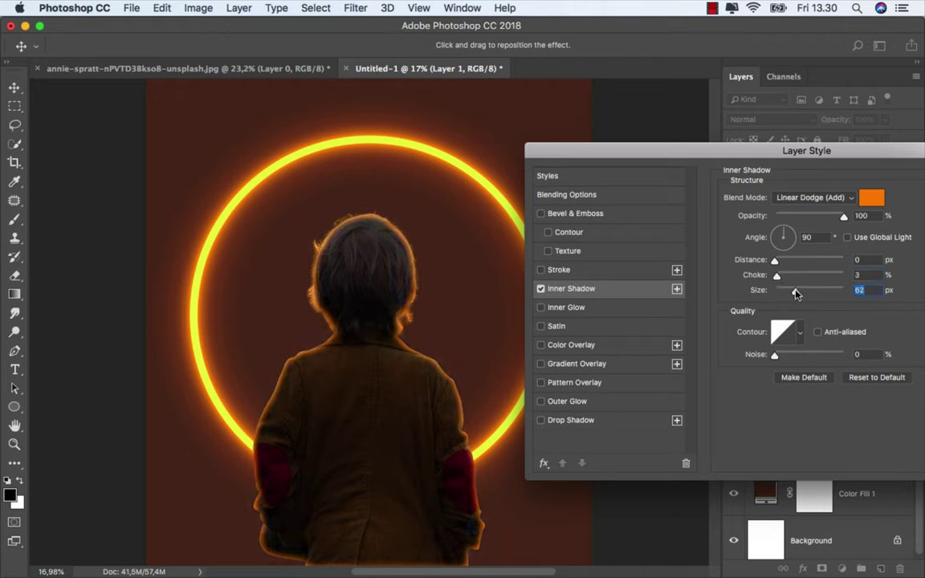
left_click_drag(793, 156, 642, 155)
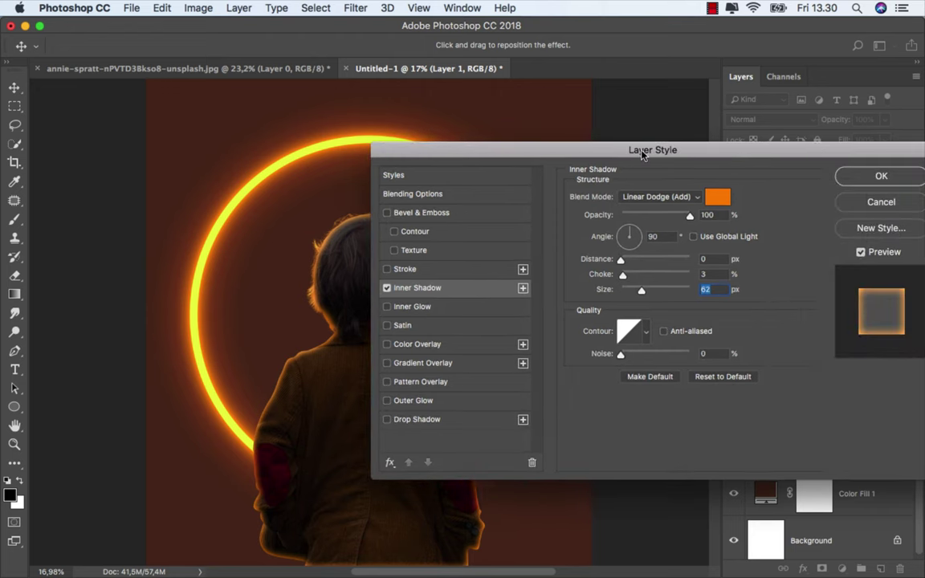
left_click(845, 176)
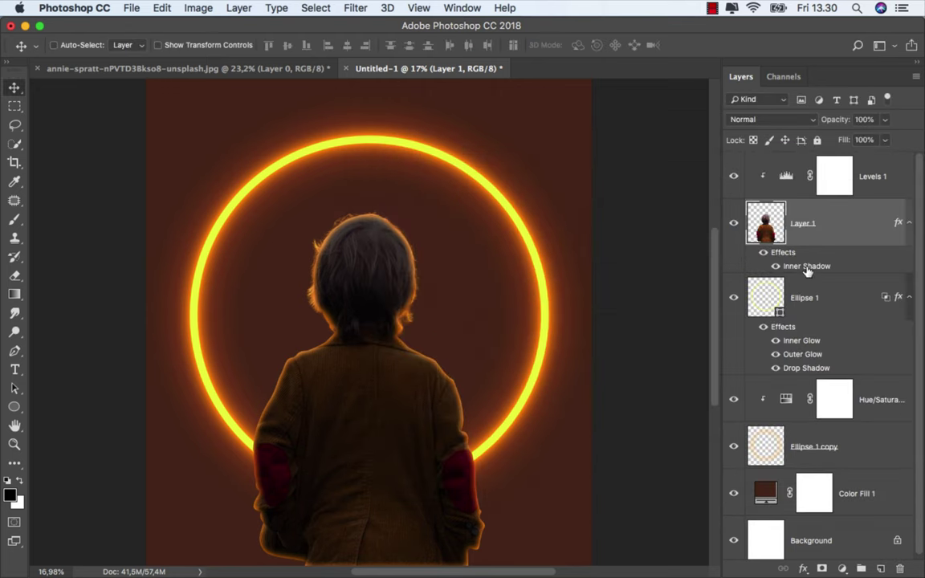
- Split the Inner Shadow into its own layer above Levels 1 and give it a mask
right_click(807, 270)
left_click(750, 503)
left_click_drag(823, 217, 817, 175)
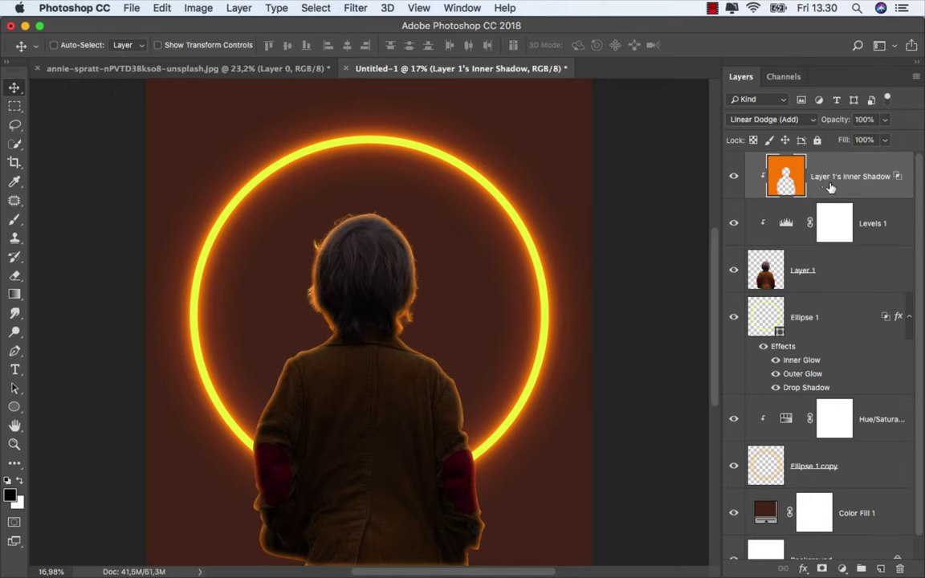
left_click(821, 568)
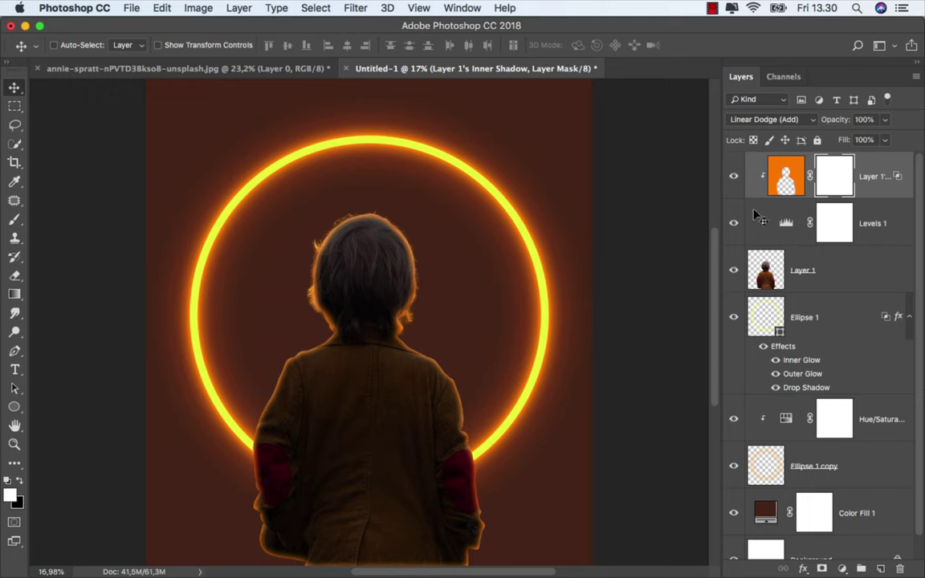
- Fade the rim light over the lower jacket with black gradients at 52% opacity on the mask
left_click(15, 294)
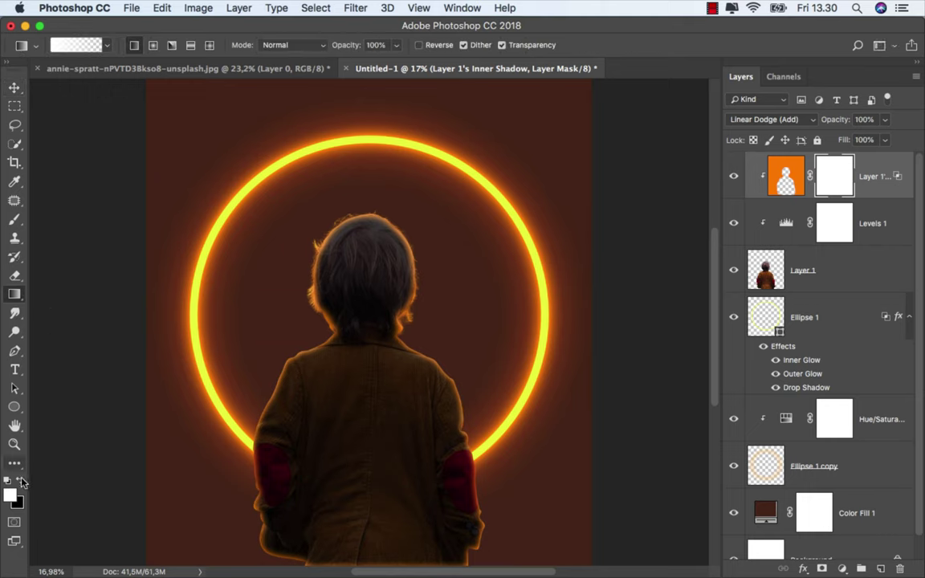
key("x")
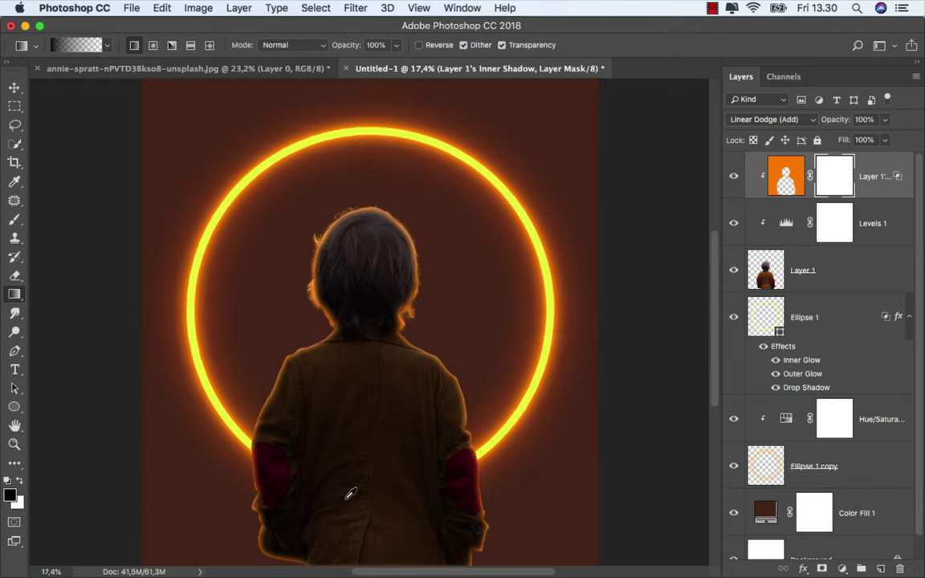
scroll(362, 485, "up", 5)
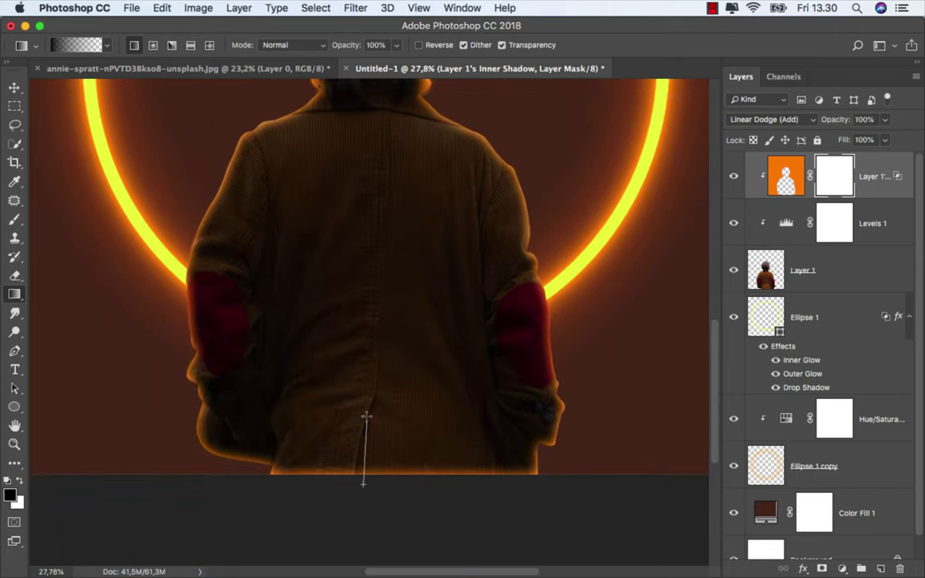
left_click_drag(364, 478, 363, 405)
scroll(363, 405, "down", 1)
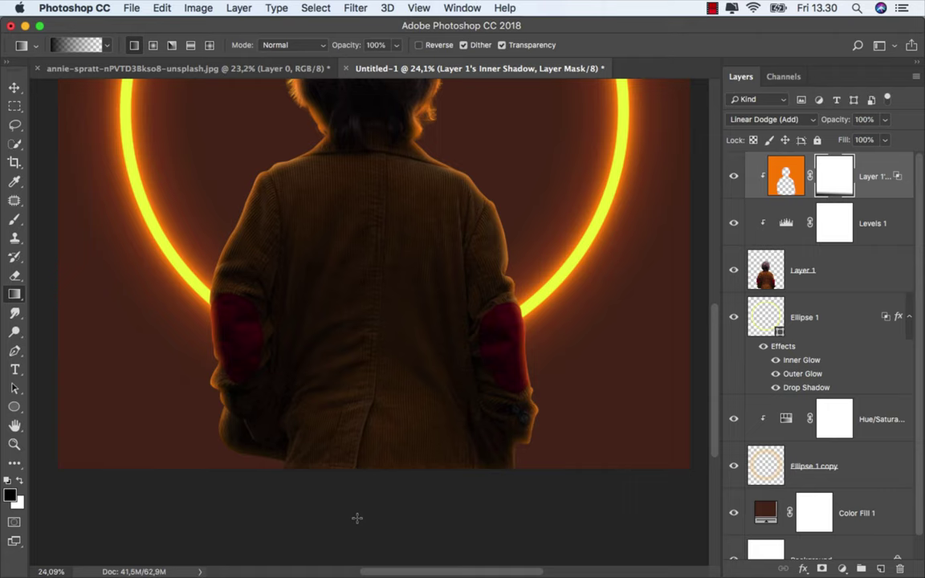
left_click_drag(358, 519, 361, 340)
scroll(361, 340, "down", 1)
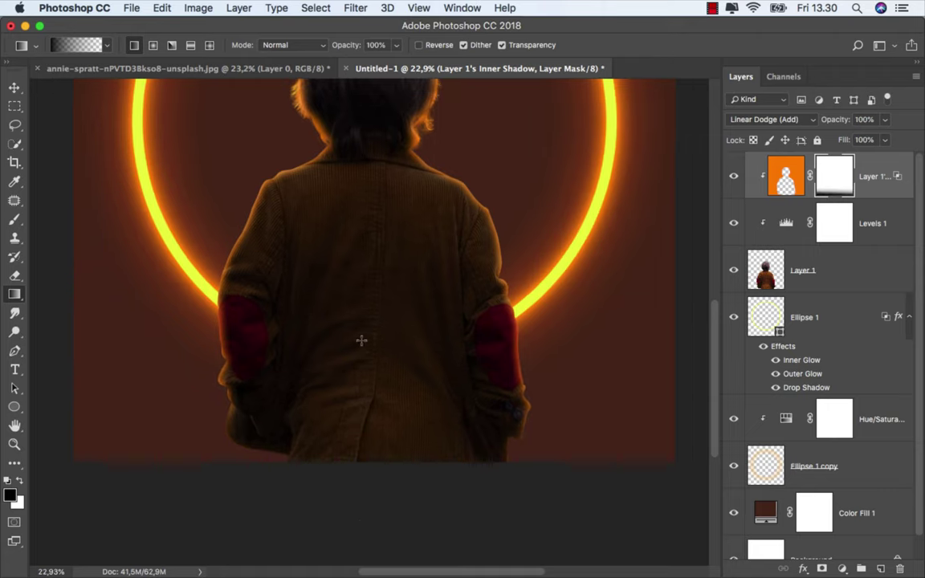
left_click(396, 45)
left_click_drag(370, 499, 379, 328)
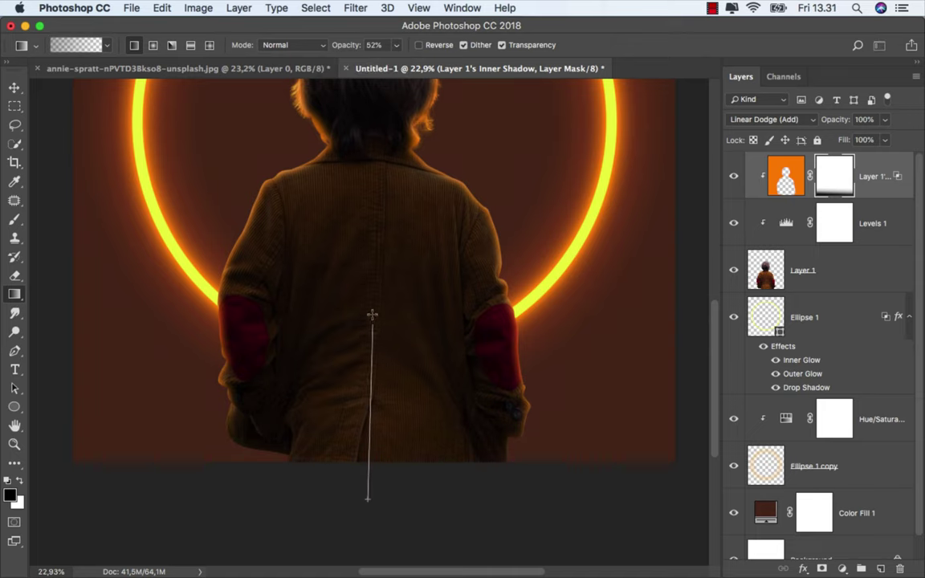
left_click_drag(355, 521, 365, 363)
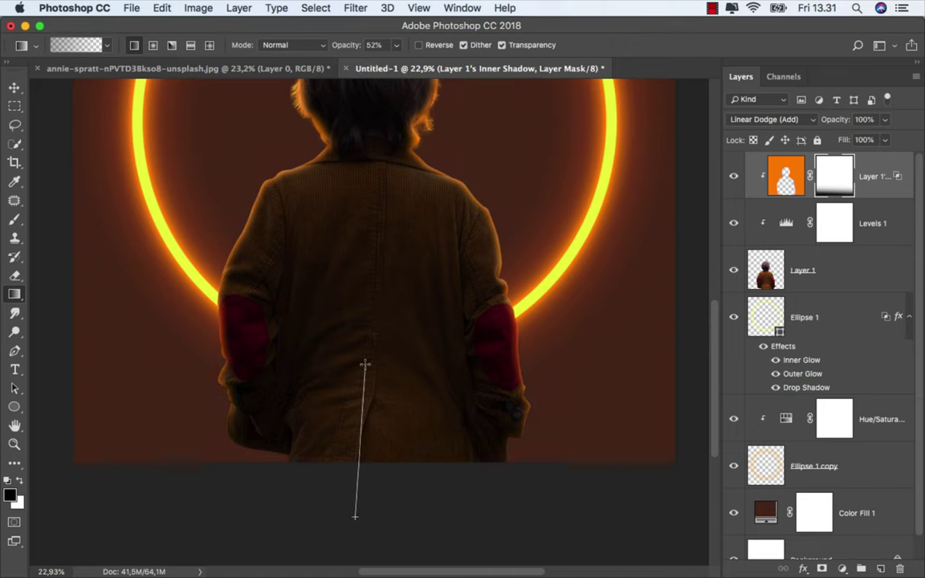
scroll(365, 365, "down", 1)
scroll(365, 371, "down", 3)
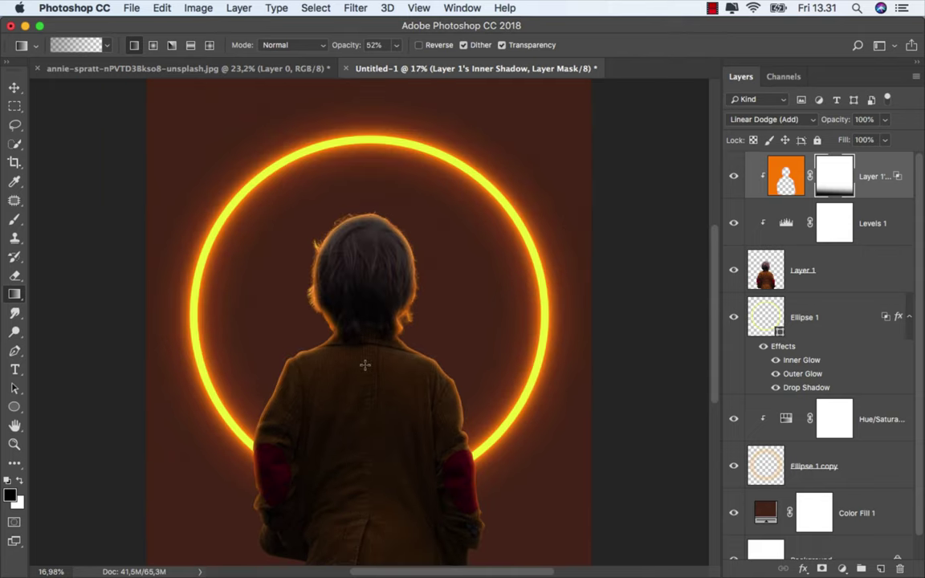
- Paint out the orange glow at the boy's neck with a small soft black brush on the mask
left_click(14, 220)
left_click(97, 201)
left_click_drag(416, 336, 369, 335)
scroll(369, 336, "up", 5)
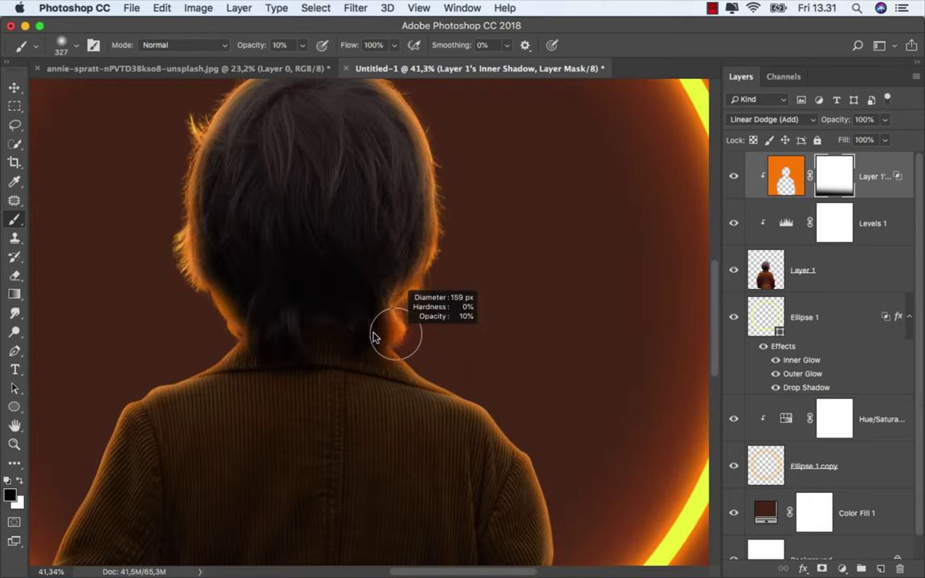
mouse_move(392, 330)
left_mouse_down()
mouse_move(378, 303)
mouse_move(395, 333)
left_mouse_up()
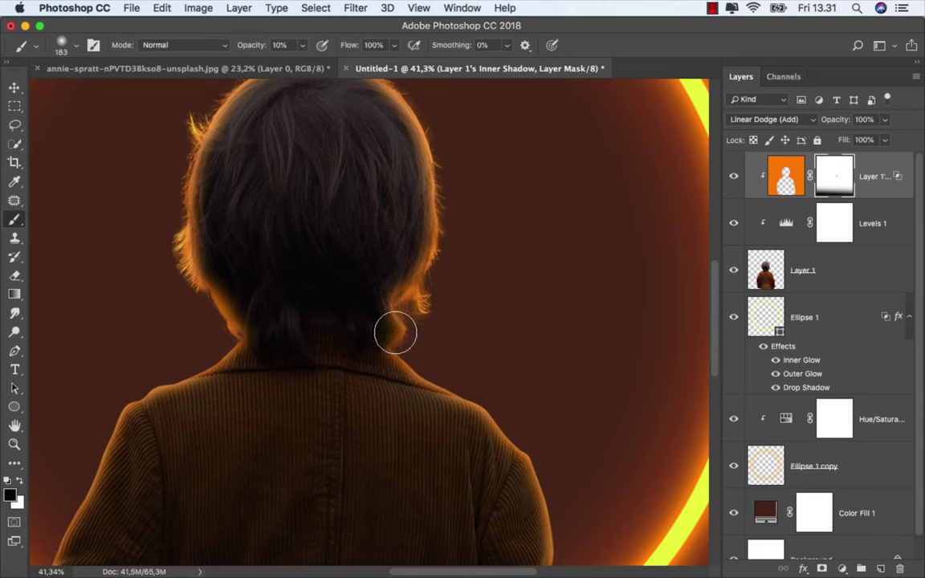
- Paint out the glow near the left ear with a slightly larger black brush
key("bracketright")
key("x")
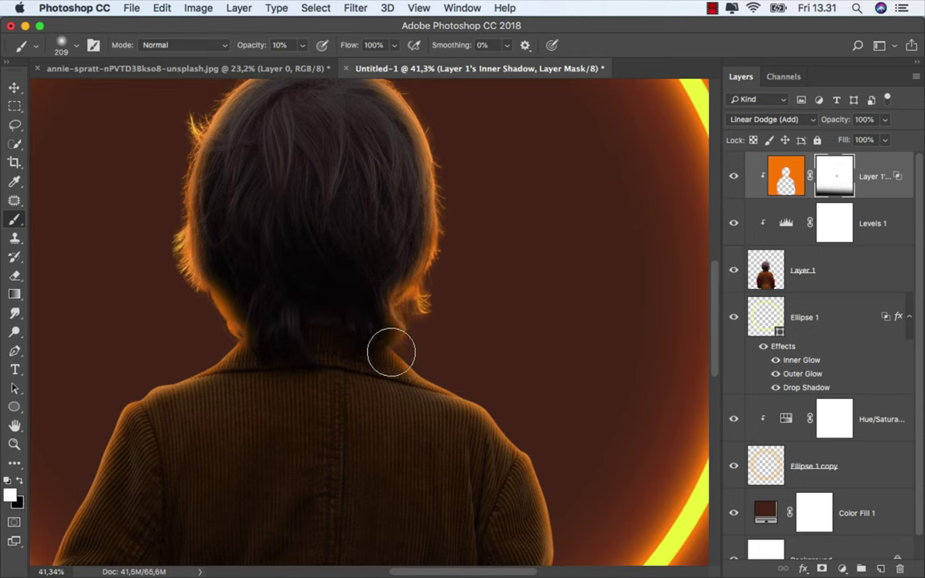
key("x")
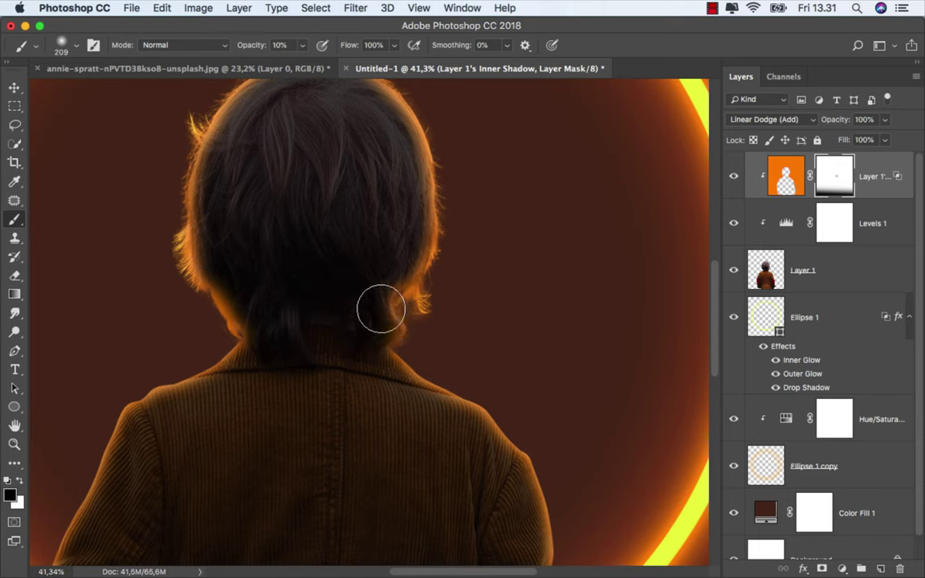
mouse_move(283, 289)
left_mouse_down()
mouse_move(290, 295)
mouse_move(230, 282)
left_mouse_up()
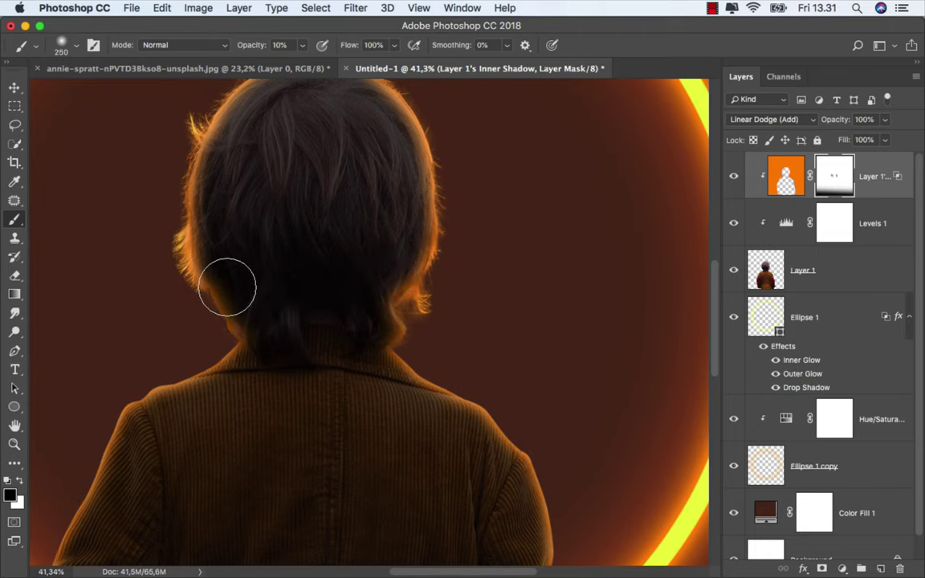
scroll(289, 364, "down", 1)
scroll(368, 362, "down", 1)
scroll(368, 347, "down", 1)
scroll(360, 343, "down", 1)
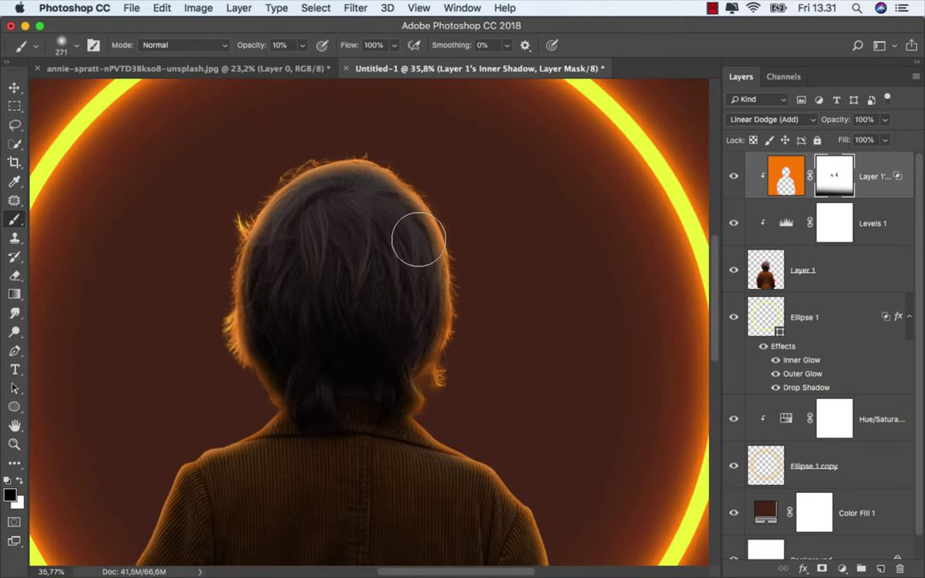
scroll(361, 229, "down", 1)
scroll(363, 241, "down", 1)
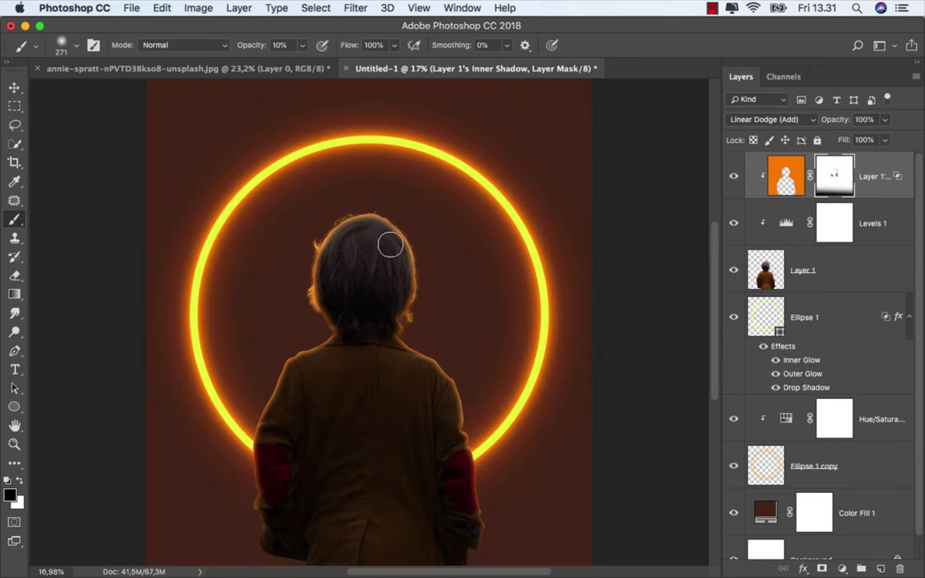
- Apply the glow layer's mask into its pixels and choose the Smudge tool
right_click(830, 185)
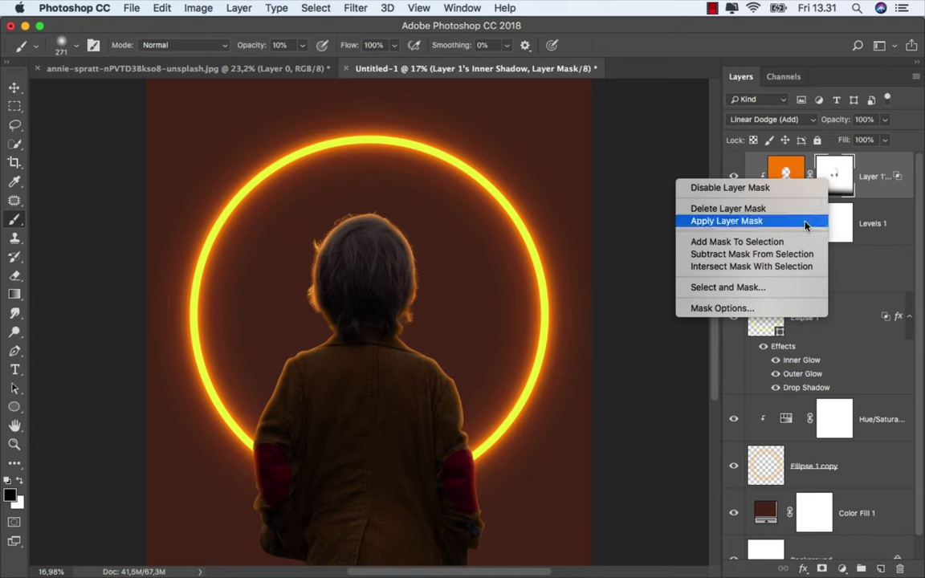
left_click(723, 219)
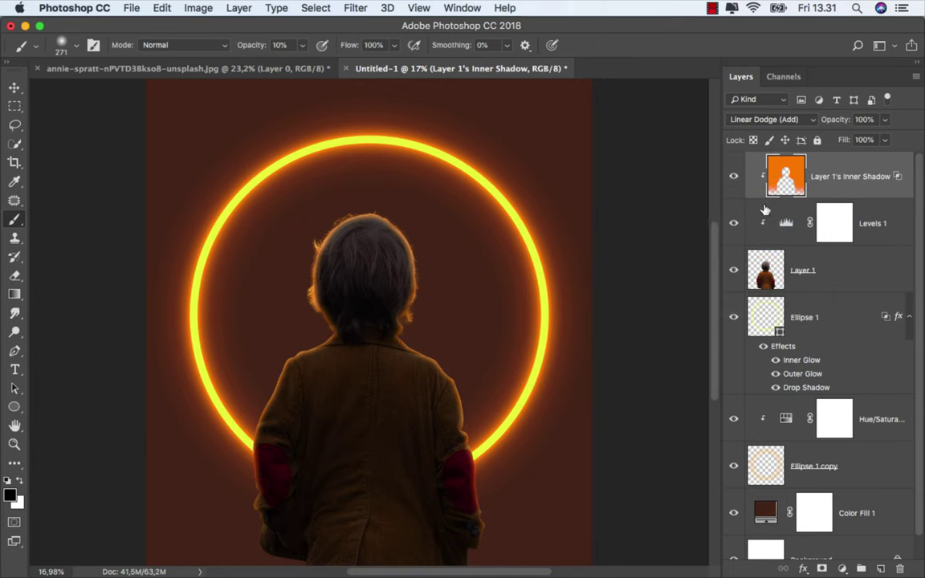
left_click(15, 313)
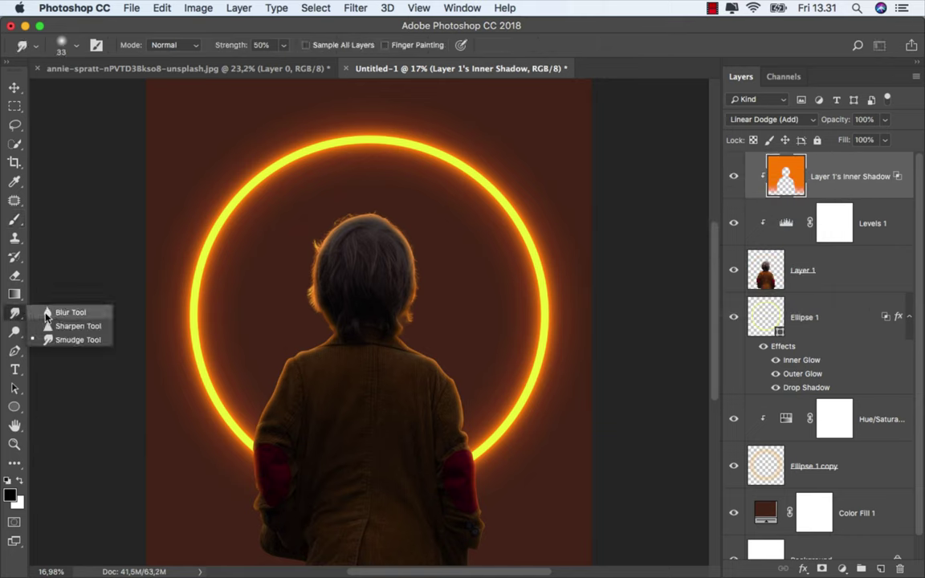
left_click(72, 340)
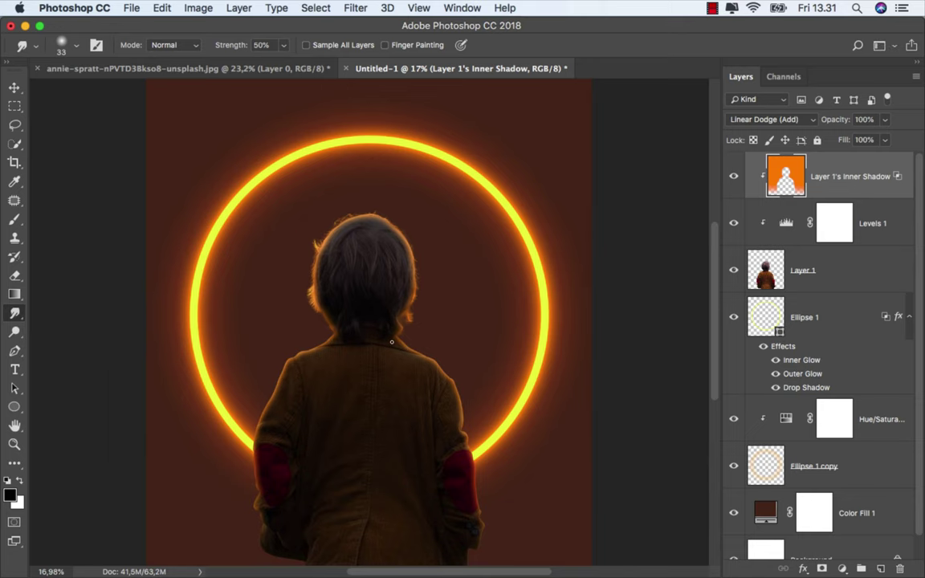
- Smudge the rim light along the right shoulder and upper arm edges
scroll(392, 343, "up", 5)
scroll(452, 368, "up", 1)
scroll(435, 361, "up", 1)
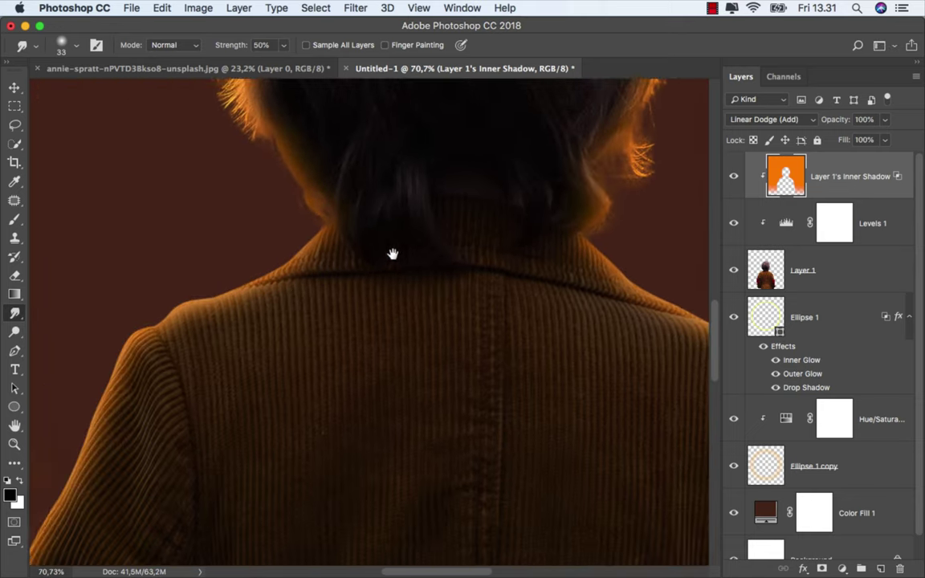
left_click_drag(225, 353, 327, 264)
key("bracketright")
key("bracketright")
key("bracketright")
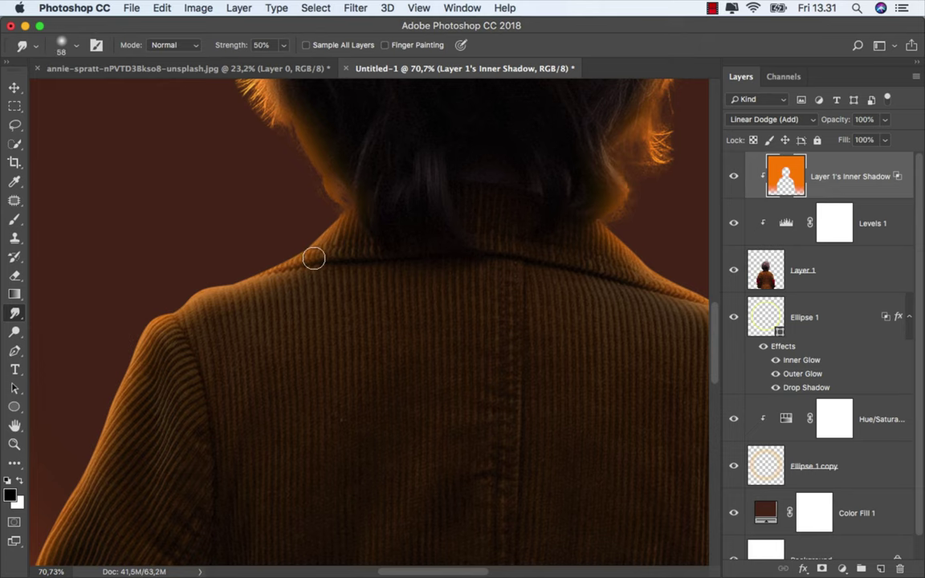
left_click_drag(466, 261, 396, 300)
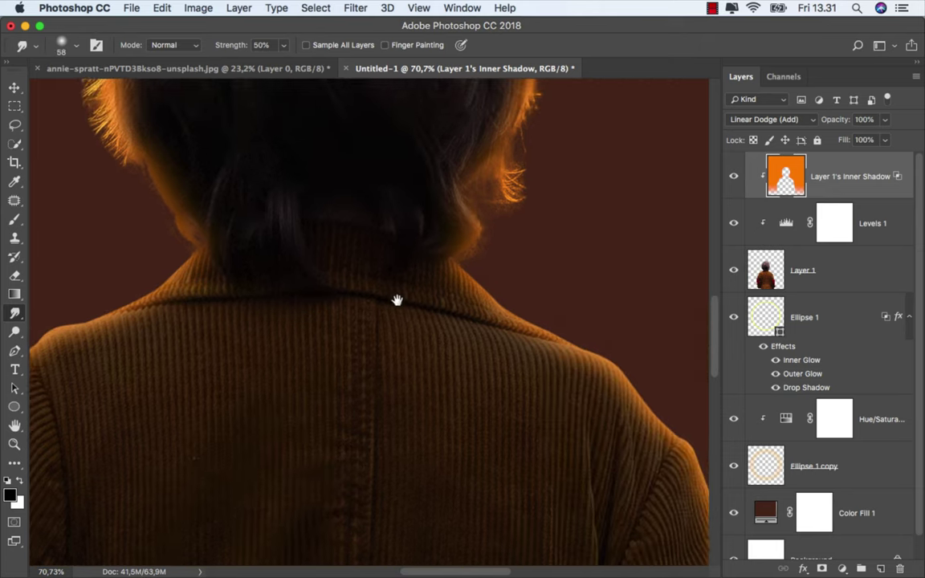
left_click_drag(555, 399, 309, 176)
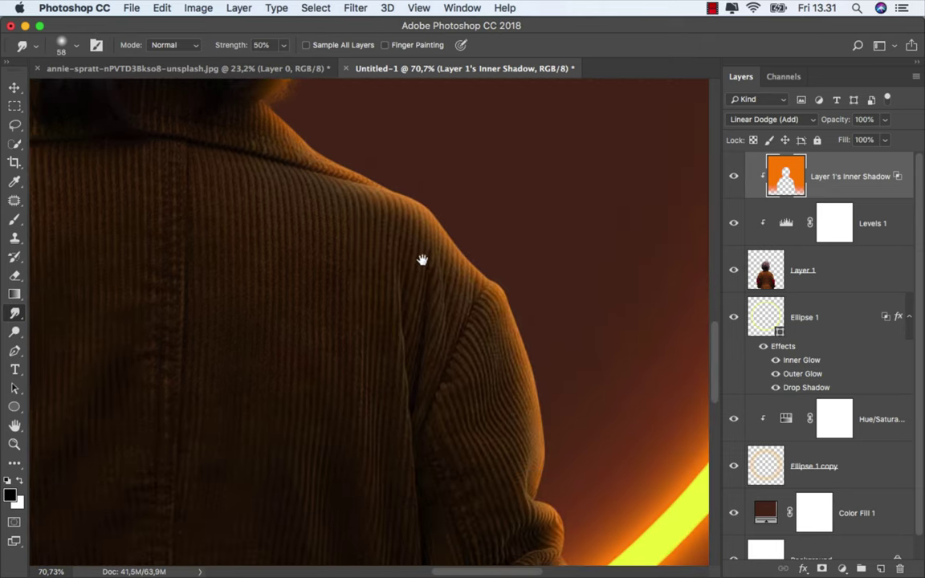
left_click_drag(441, 397, 441, 257)
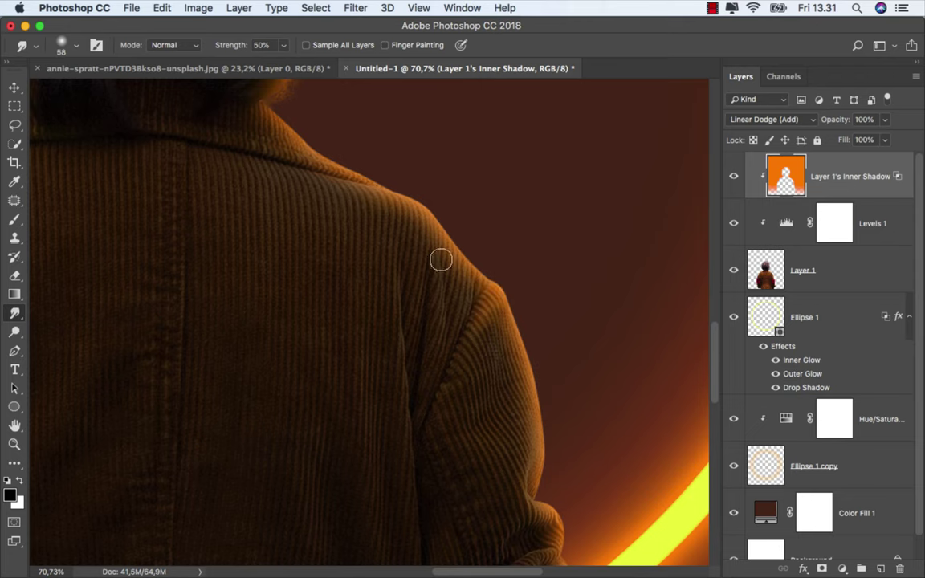
left_click_drag(453, 447, 351, 216)
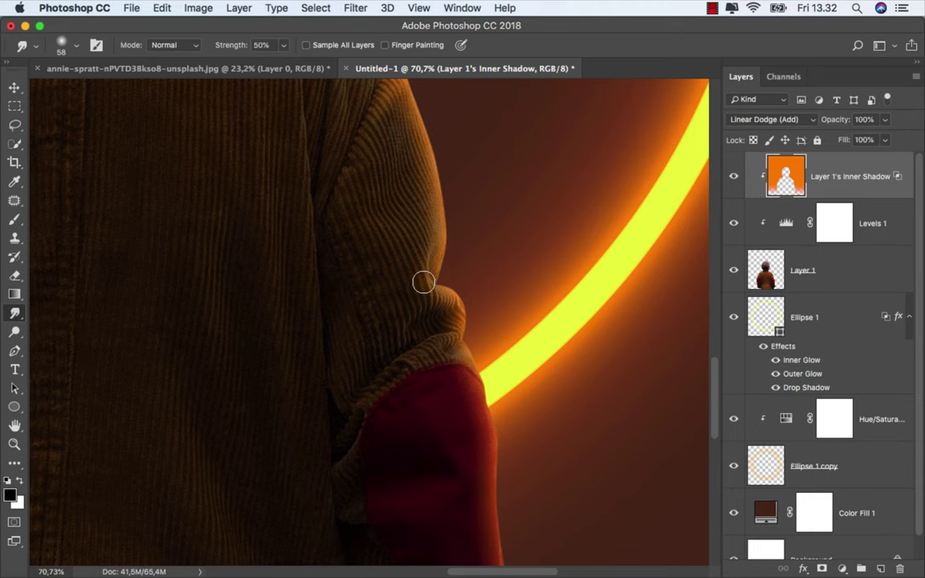
mouse_move(435, 295)
left_mouse_down()
mouse_move(415, 312)
mouse_move(406, 339)
mouse_move(438, 351)
left_mouse_up()
- Smudge the edge glow near the elbow and sleeve, enlarging the brush to 78
mouse_move(398, 397)
left_mouse_down()
mouse_move(359, 309)
mouse_move(411, 282)
left_mouse_up()
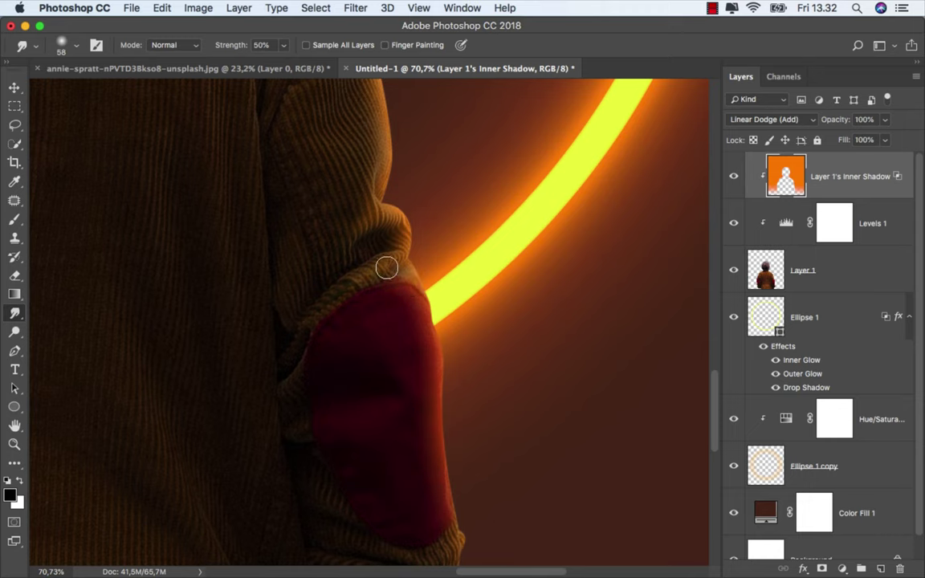
scroll(364, 322, "down", 2)
scroll(364, 322, "down", 3)
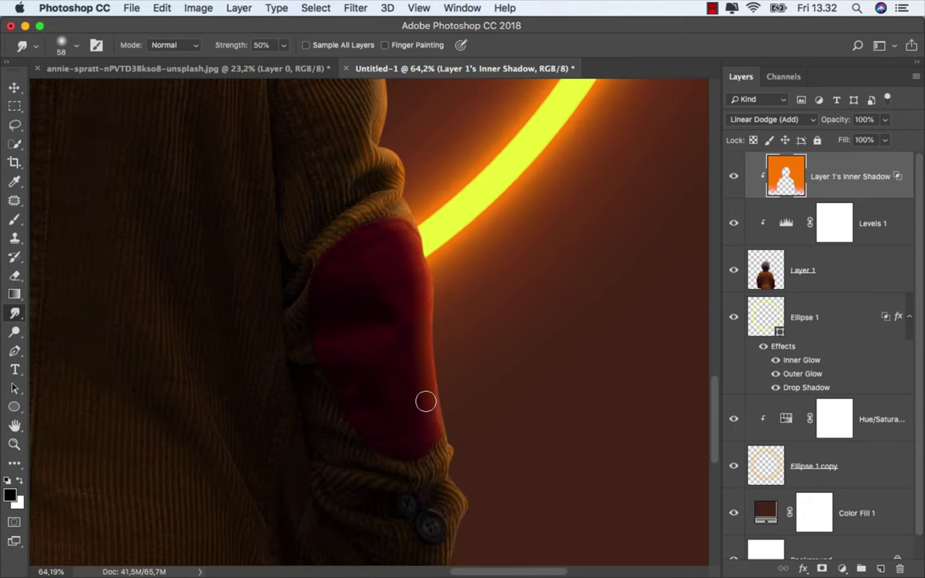
scroll(348, 399, "down", 2)
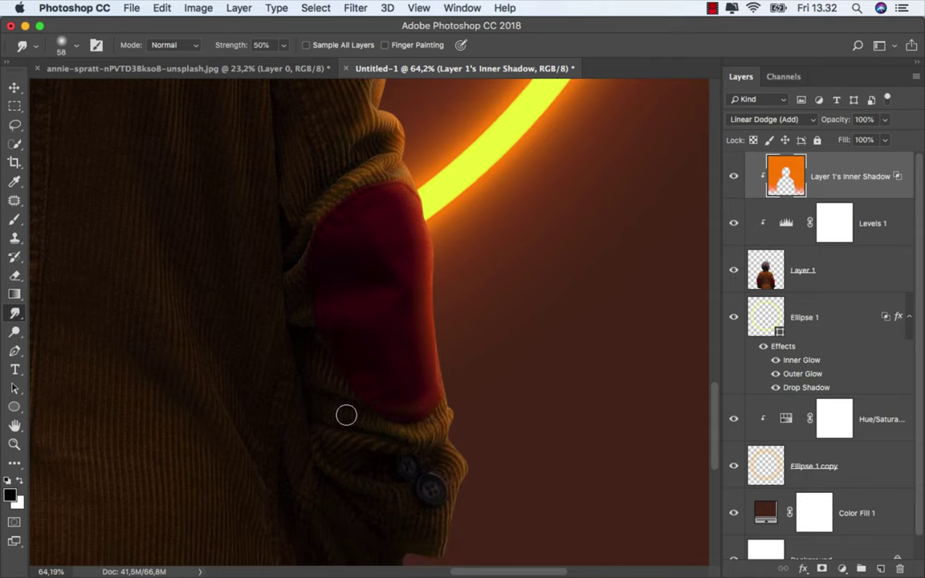
scroll(361, 426, "down", 2)
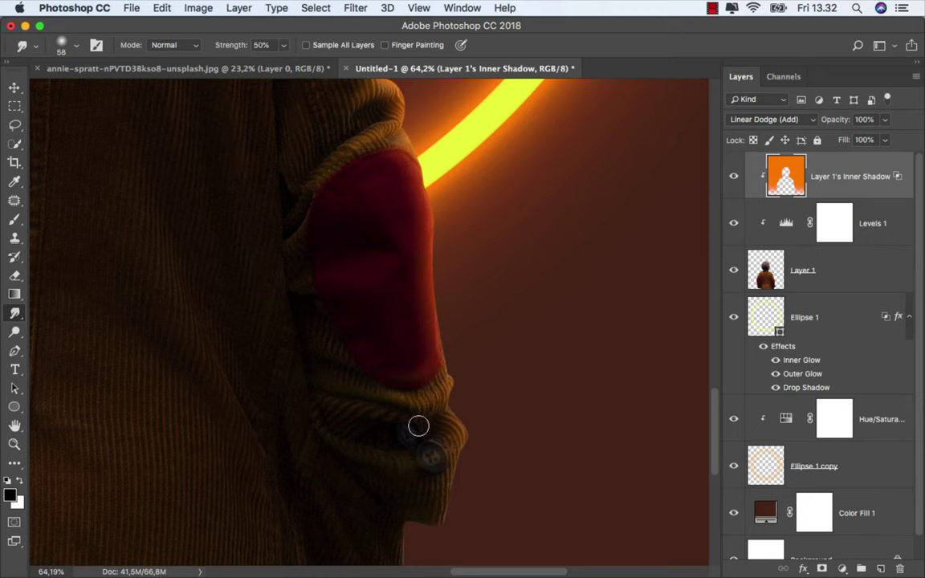
scroll(406, 402, "down", 1)
scroll(470, 399, "down", 1)
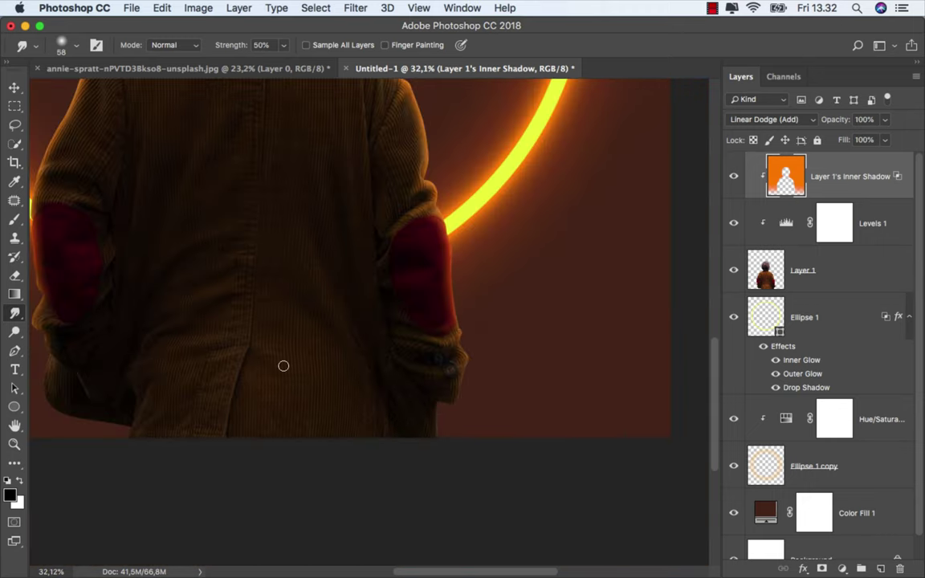
left_click_drag(284, 366, 402, 419)
scroll(248, 398, "up", 3)
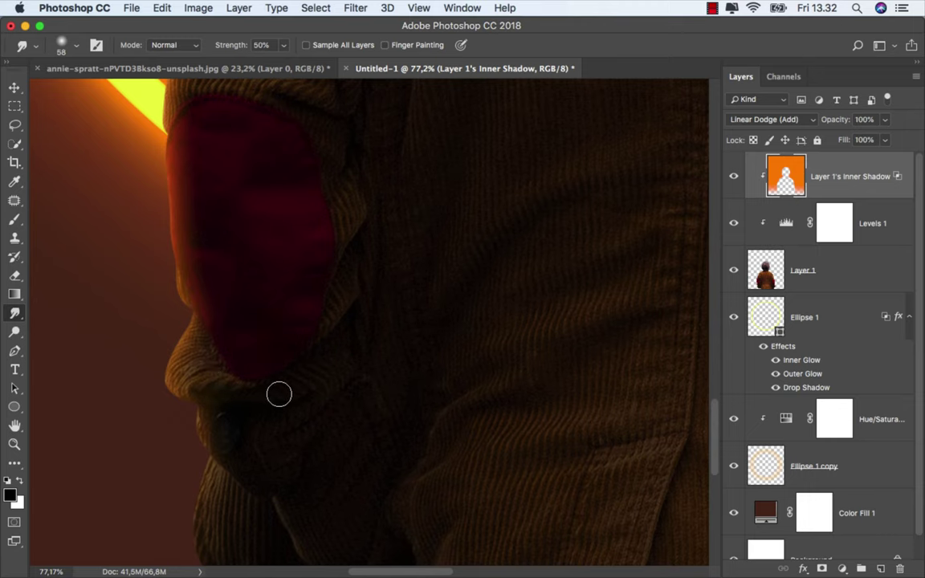
scroll(261, 379, "up", 2)
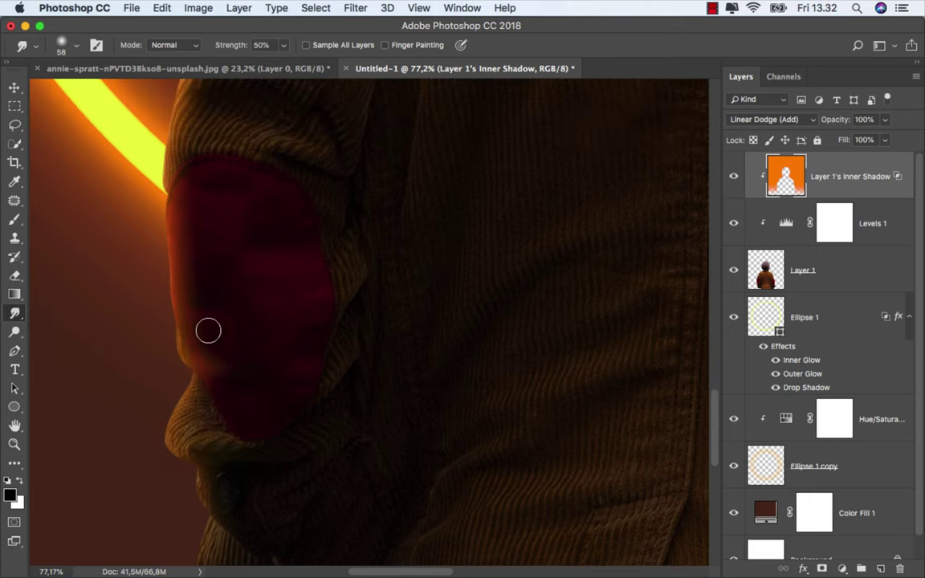
scroll(254, 362, "up", 4)
scroll(254, 362, "left", 2)
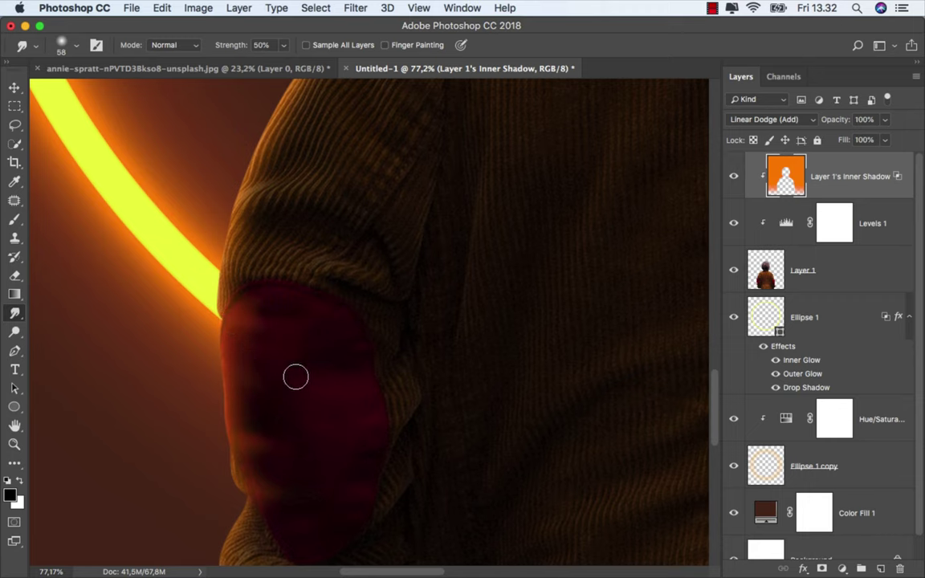
scroll(295, 377, "up", 4)
scroll(295, 377, "left", 1)
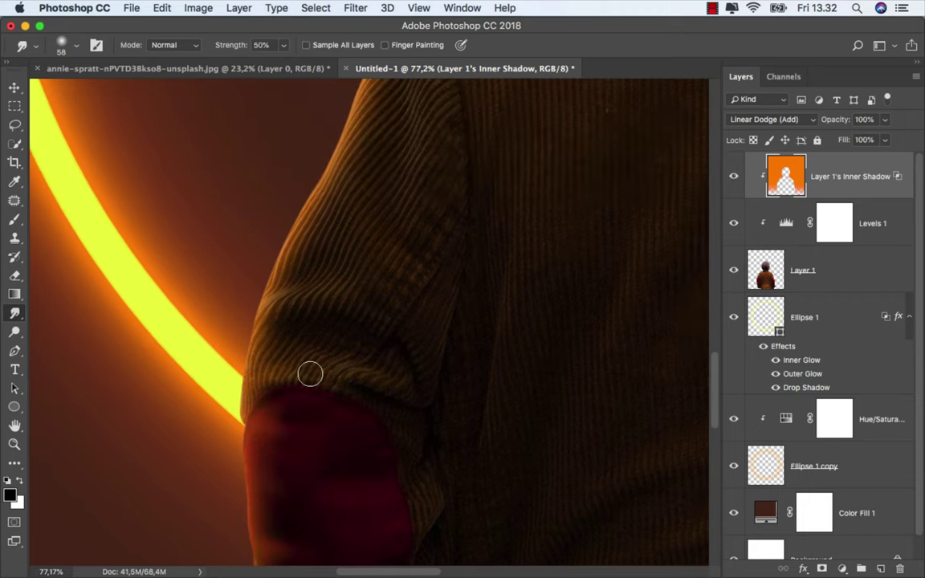
left_click_drag(266, 343, 287, 304)
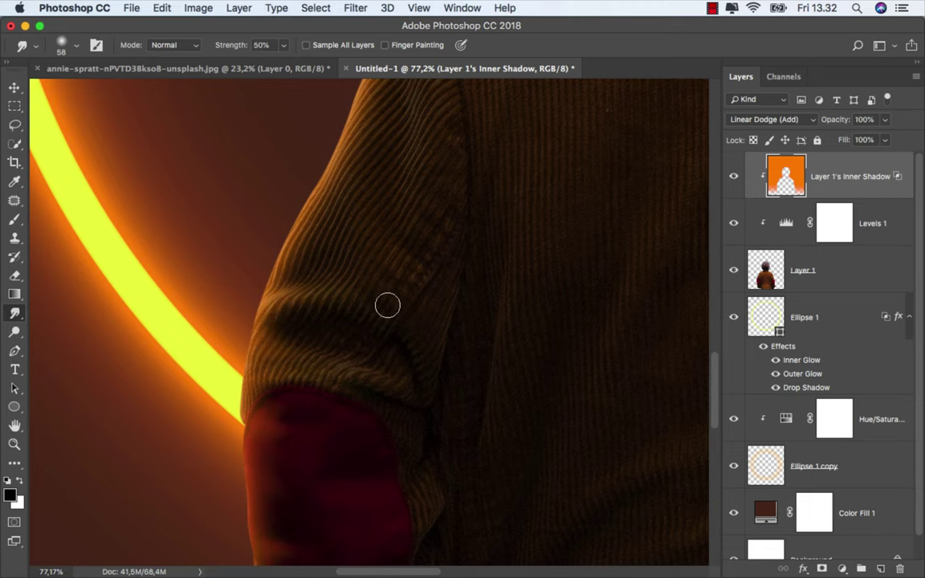
scroll(362, 309, "down", 3)
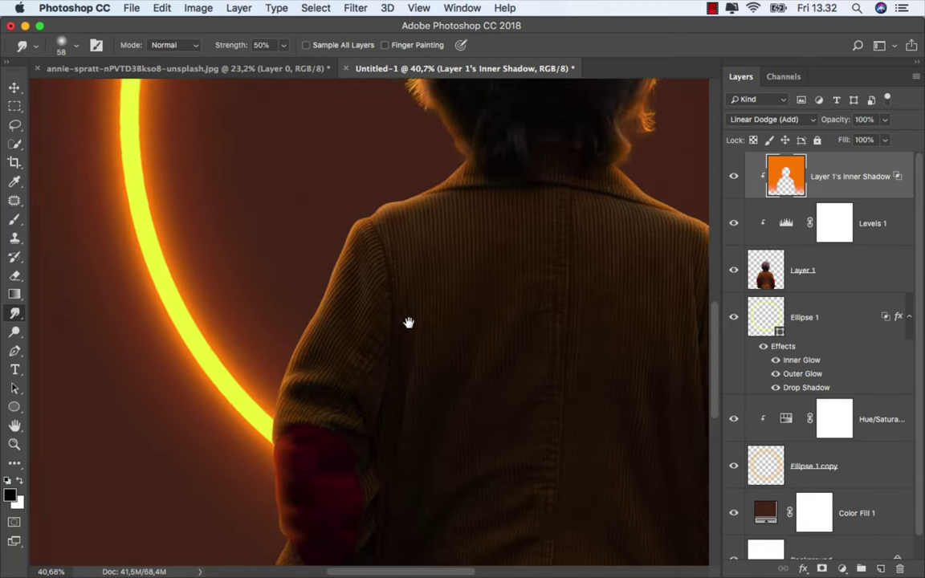
scroll(408, 320, "up", 4)
scroll(311, 307, "down", 2)
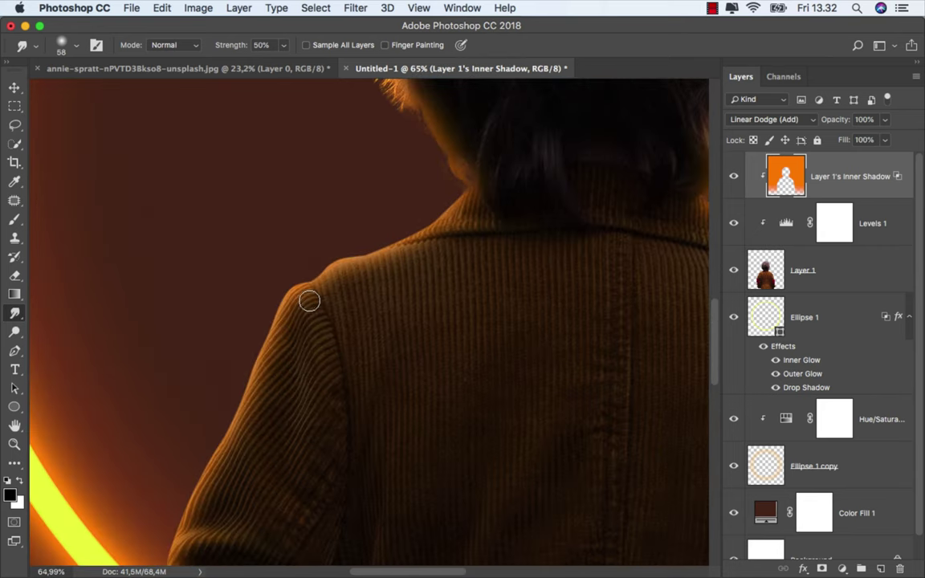
left_click_drag(310, 259, 326, 259)
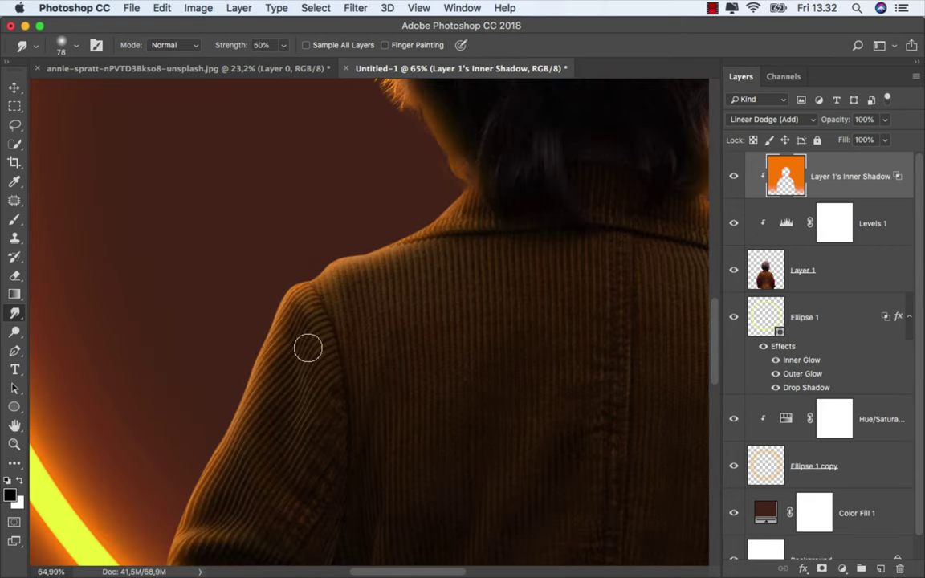
scroll(308, 347, "down", 2)
scroll(231, 403, "down", 1)
scroll(267, 338, "down", 3)
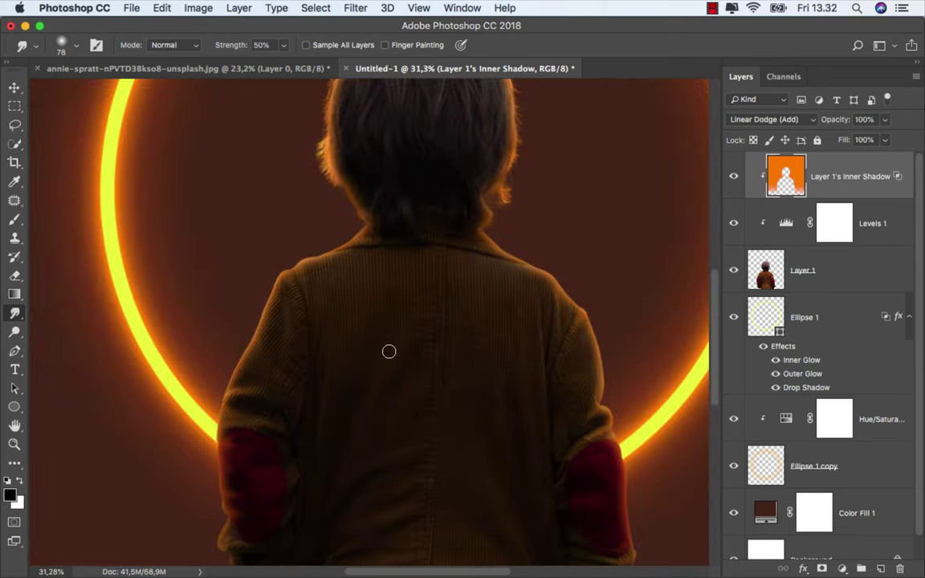
scroll(361, 244, "up", 1)
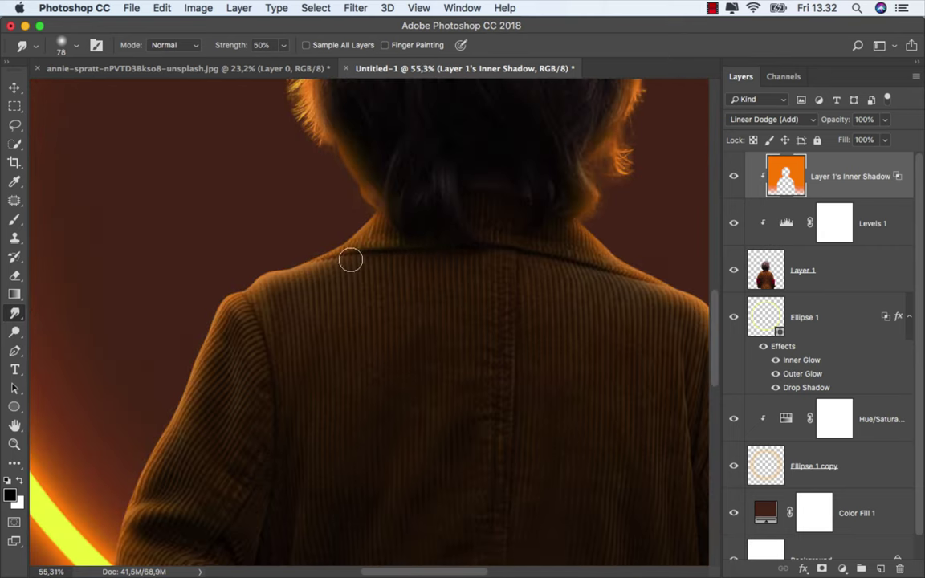
scroll(351, 265, "down", 3)
key("ctrl+plus")
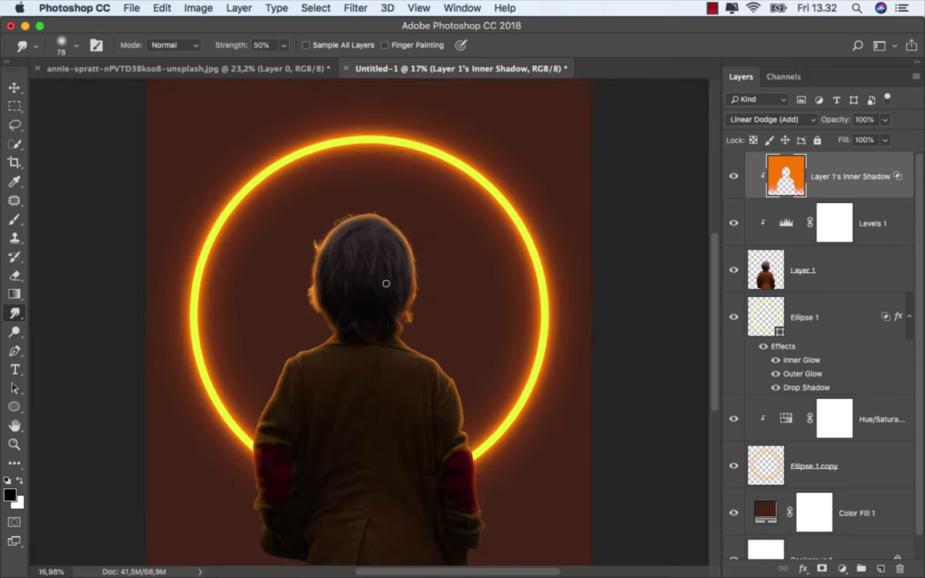
- Duplicate the Inner Shadow layer, clip the copy, and set it to Color Dodge
left_click(732, 177)
left_click(733, 178)
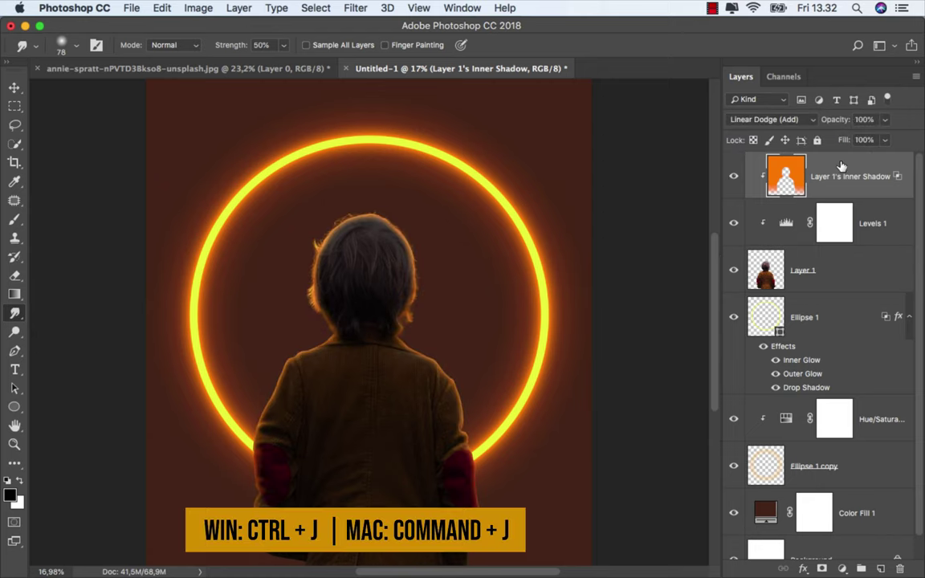
key("cmd+j")
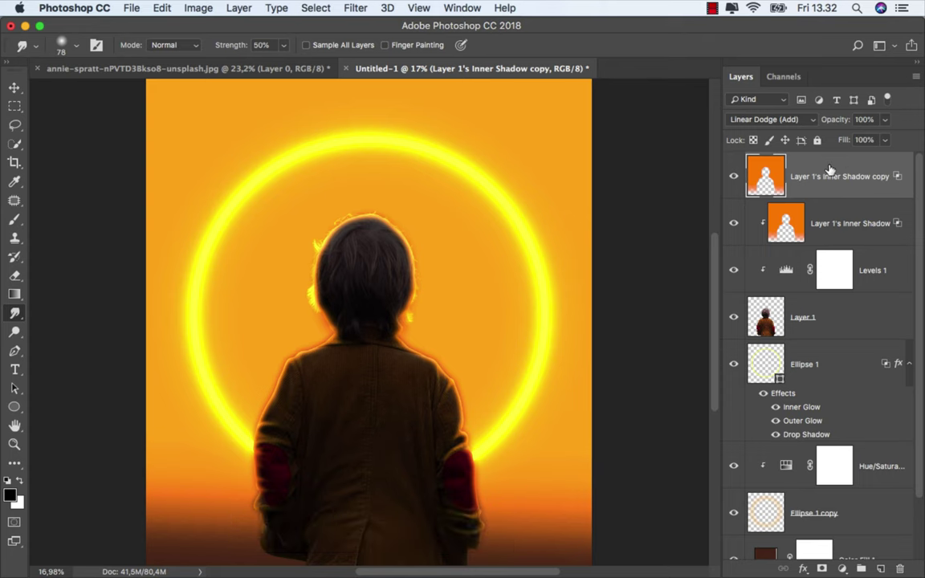
right_click(825, 171)
left_click(745, 408)
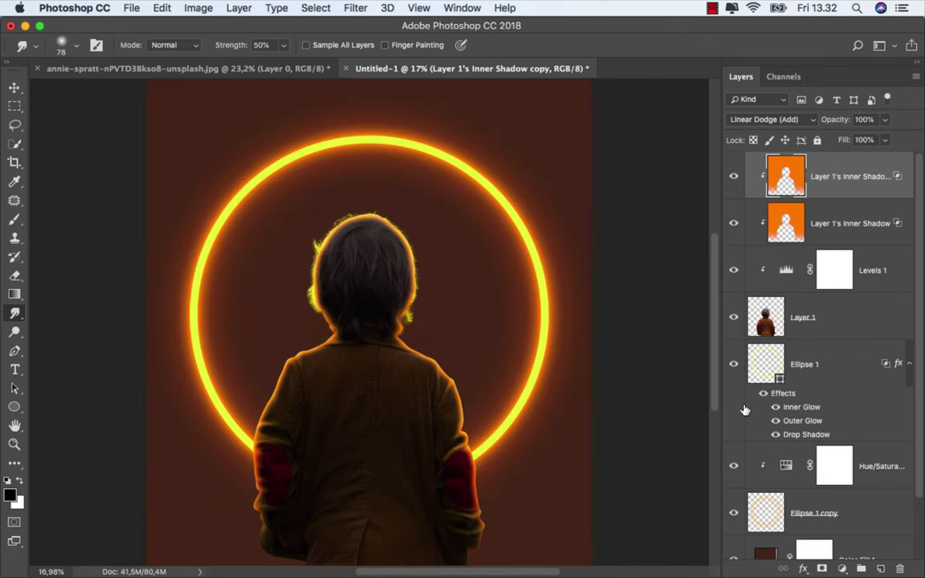
left_click(771, 120)
left_click(768, 112)
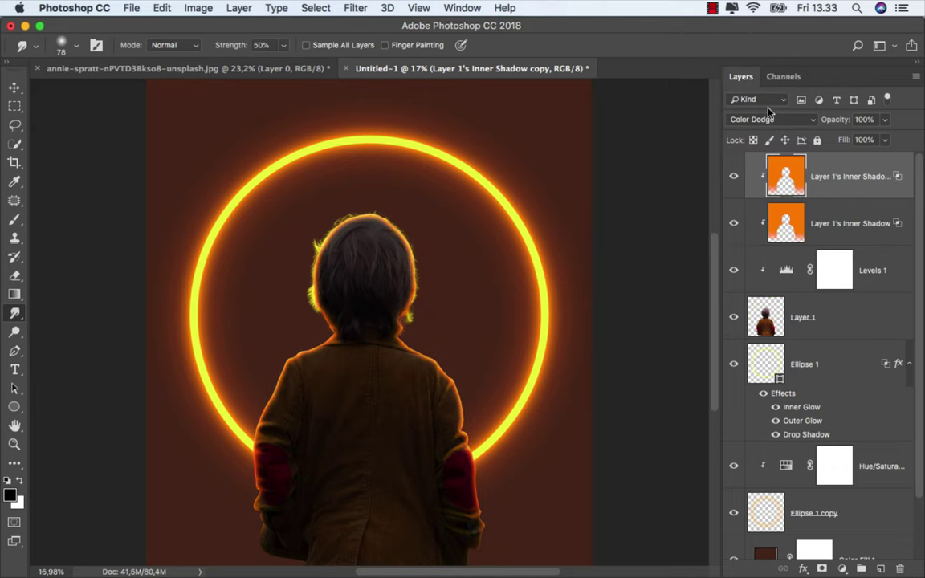
- Compare with the Color Dodge copy hidden, then add an empty Layer 2 clipped onto Layer 1
left_click(734, 176)
left_click(734, 176)
left_click(849, 318)
left_click(879, 569)
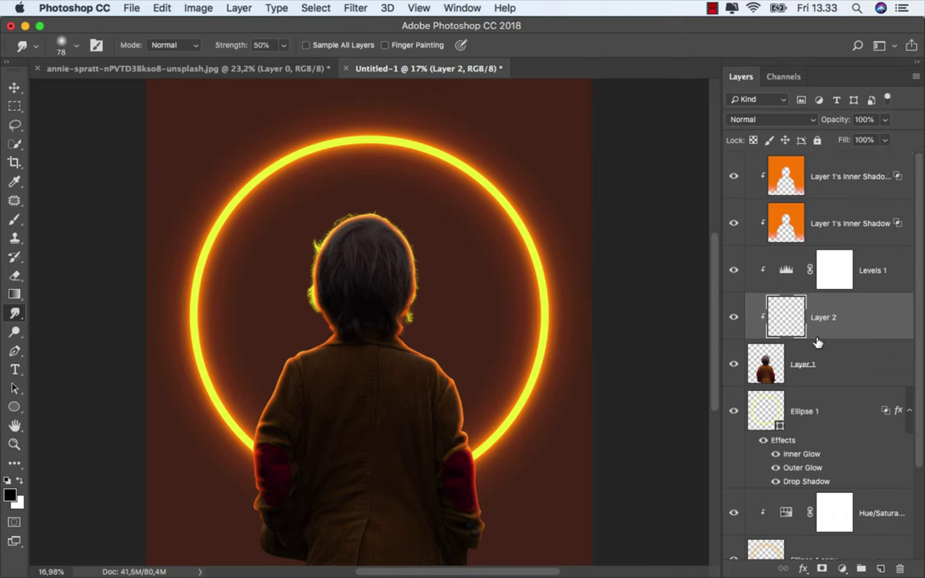
- Set up a soft black brush at 23% opacity and about 224 px
right_click(19, 223)
left_click(72, 214)
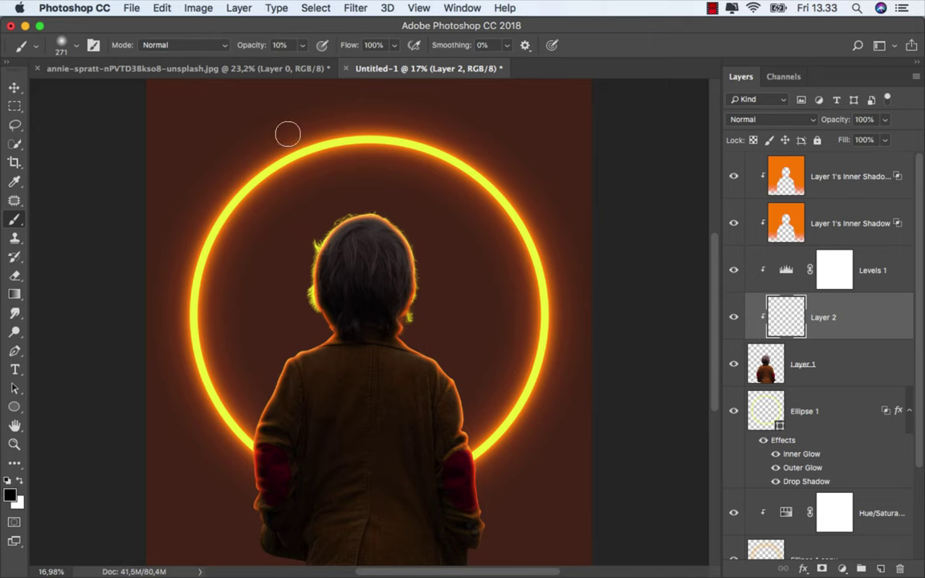
scroll(415, 289, "up", 5)
left_click_drag(418, 309, 398, 353)
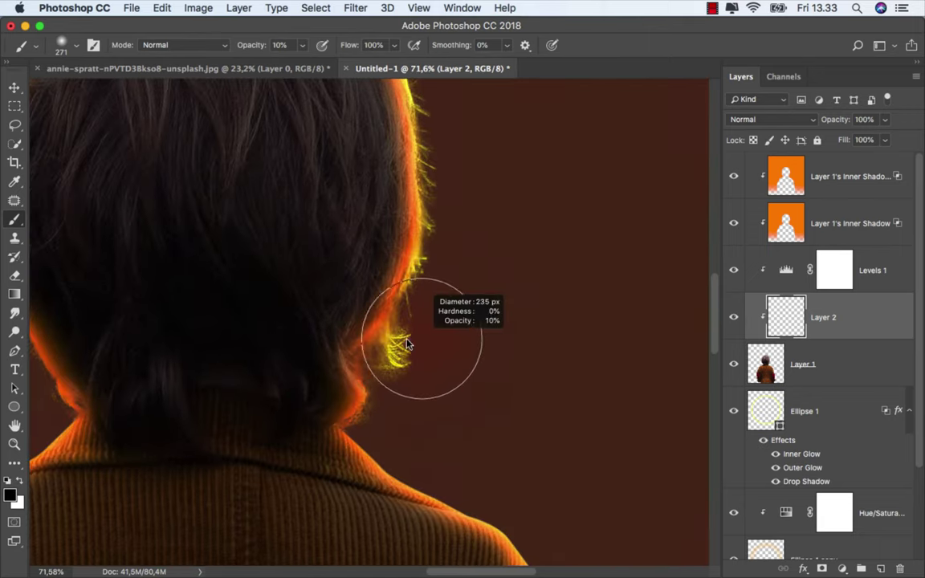
left_click(302, 45)
left_click_drag(302, 63, 312, 64)
left_click_drag(418, 289, 453, 290)
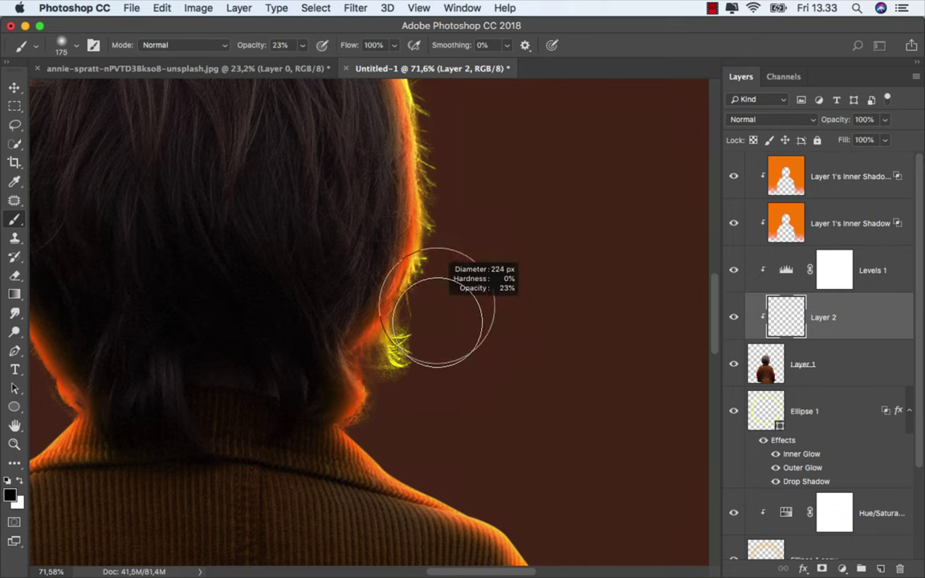
- Darken the child's hair on Layer 2 with a brush enlarged past 334 px, zooming out afterwards
left_click_drag(412, 362, 432, 378)
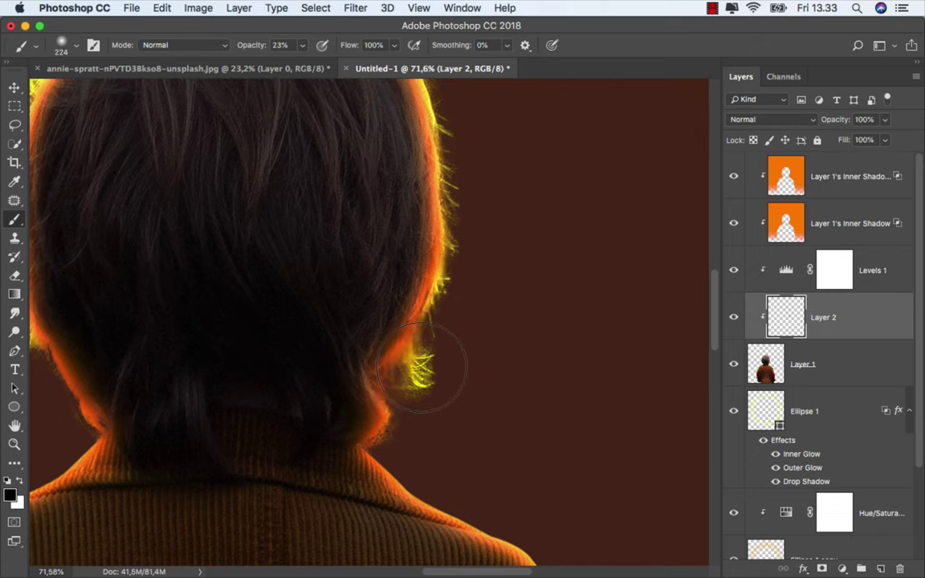
left_click_drag(464, 212, 481, 387)
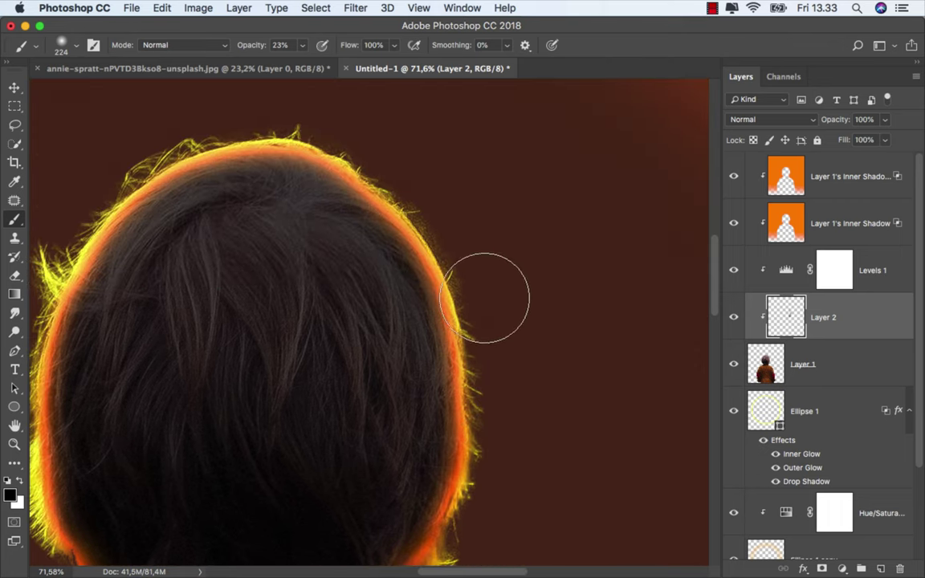
left_click_drag(252, 146, 392, 175)
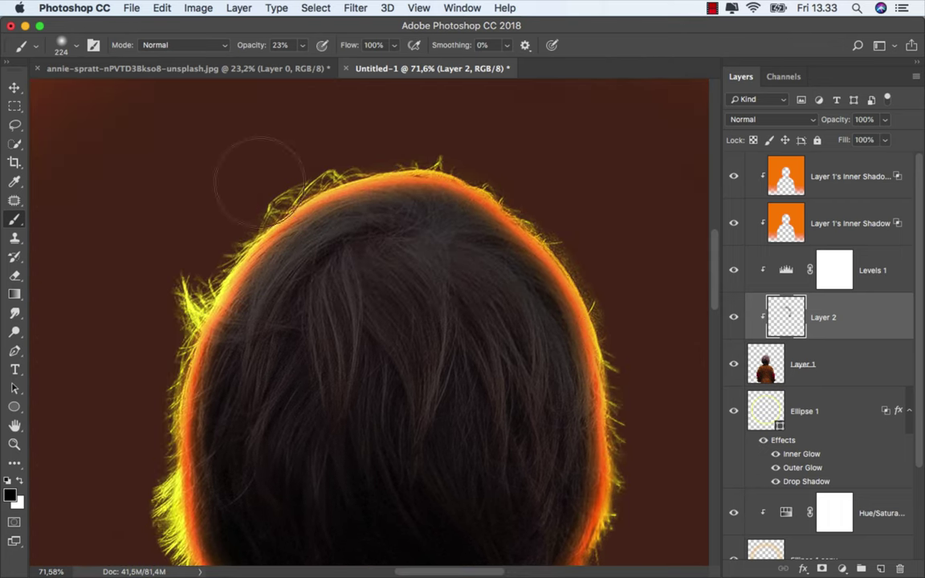
scroll(173, 384, "down", 2)
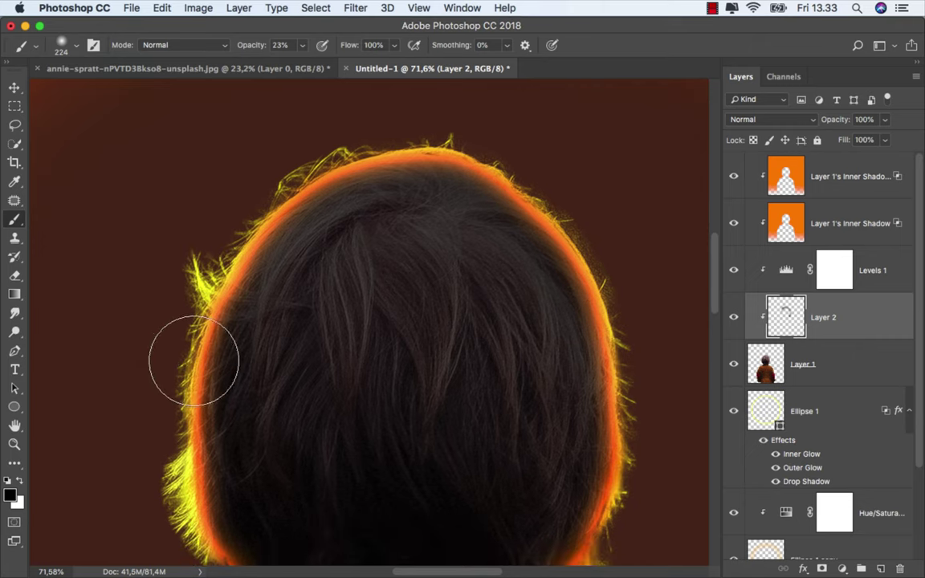
left_click_drag(275, 310, 322, 310)
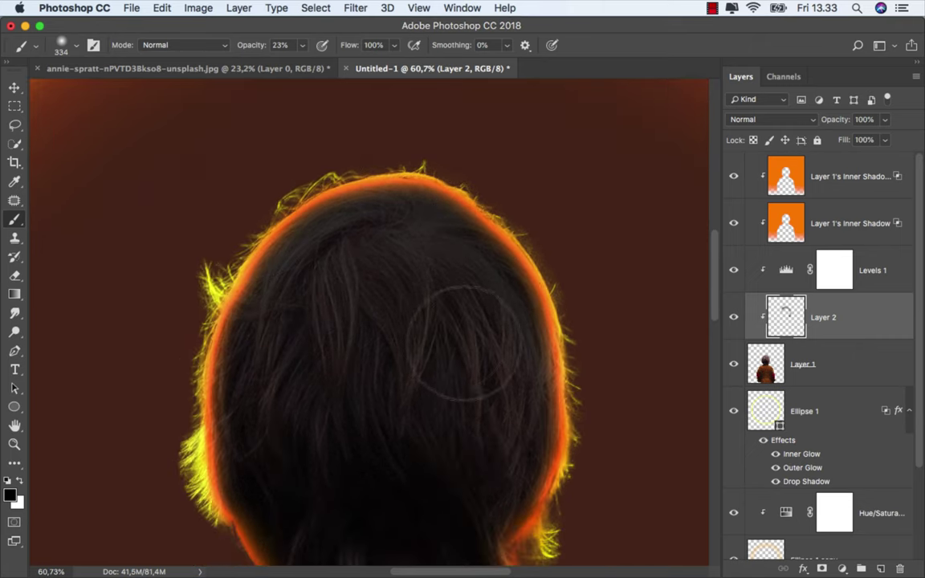
left_click_drag(558, 352, 438, 175)
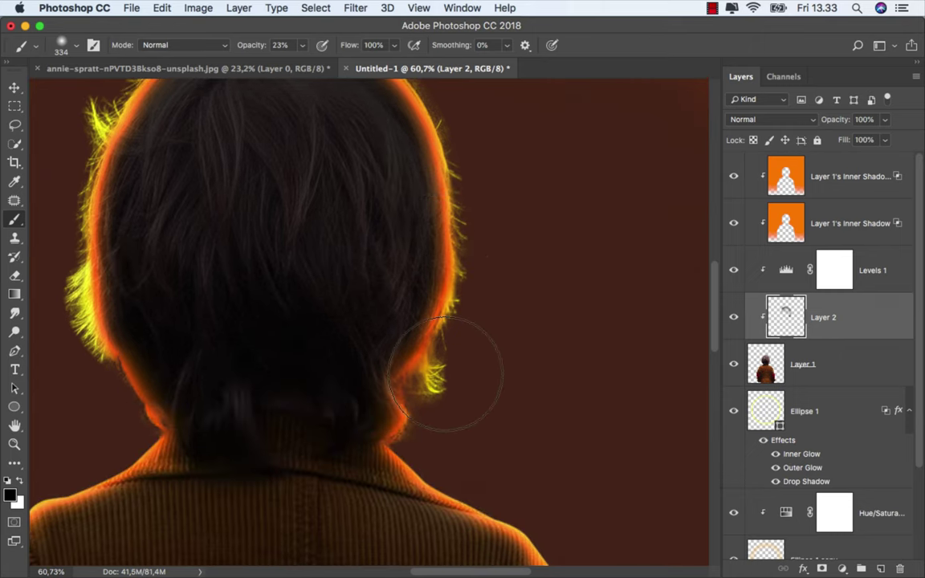
scroll(461, 357, "down", 1)
scroll(456, 378, "down", 1)
scroll(426, 382, "down", 1)
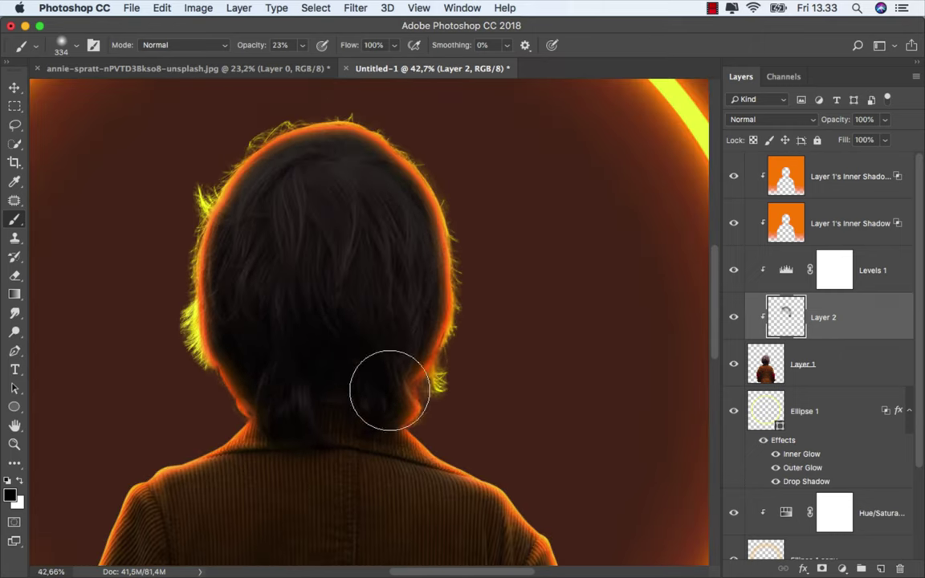
scroll(295, 155, "down", 1)
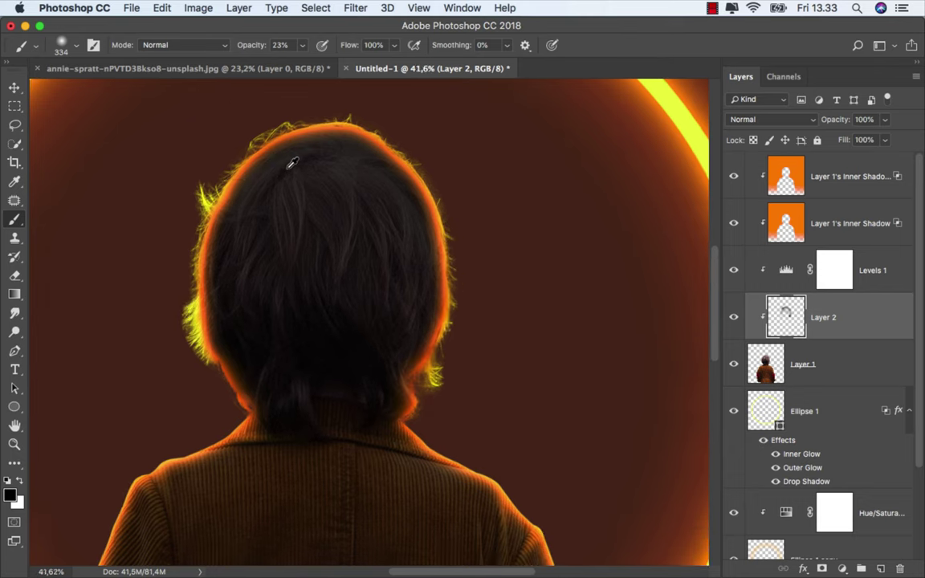
scroll(296, 155, "down", 1)
left_click_drag(354, 257, 388, 225)
scroll(378, 249, "down", 2)
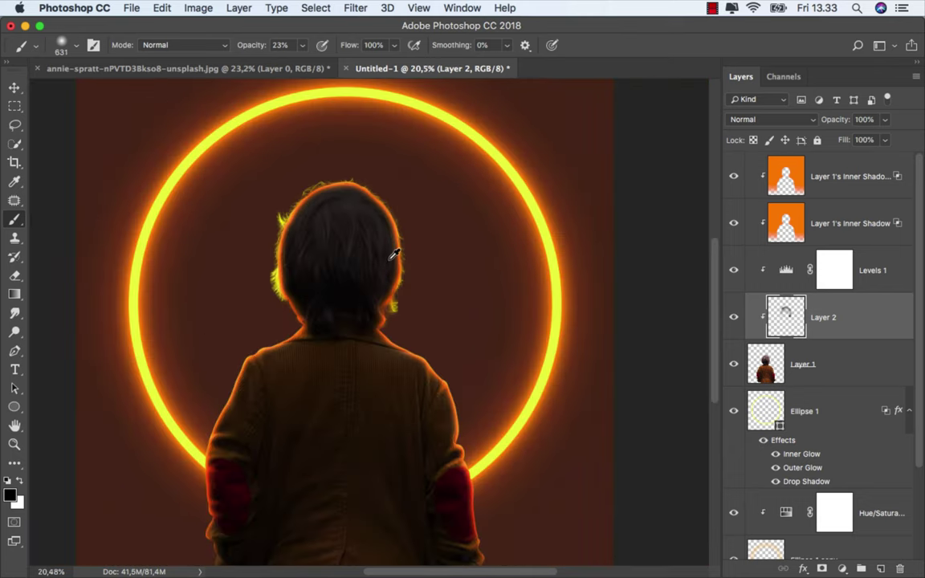
scroll(377, 251, "down", 1)
- Toggle Layer 2, the top rim-light copy and Layer 1's Inner Shadow off and on to compare the hair
left_click(734, 318)
left_click(734, 318)
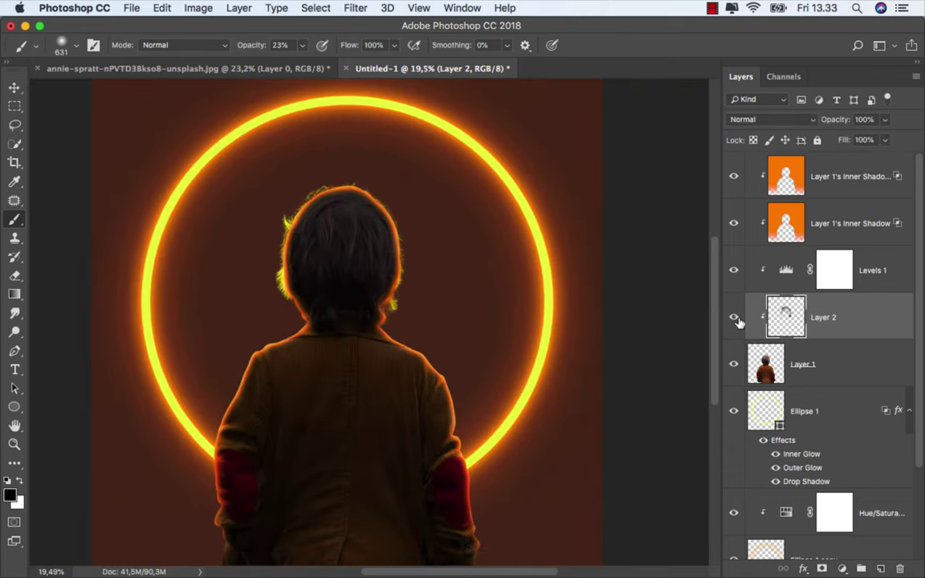
left_click(734, 318)
left_click(734, 318)
left_click(755, 172)
left_click(734, 176)
left_click(733, 176)
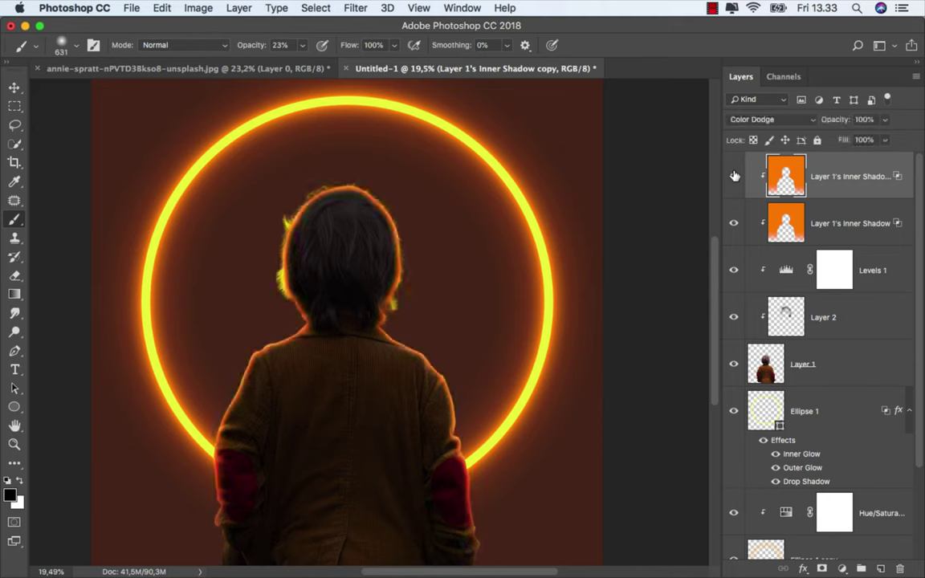
left_click(732, 224)
left_click(733, 224)
- Add a layer mask to the top rim-light layer and dim the hair glow beside the ear at low brush opacity
left_click(822, 568)
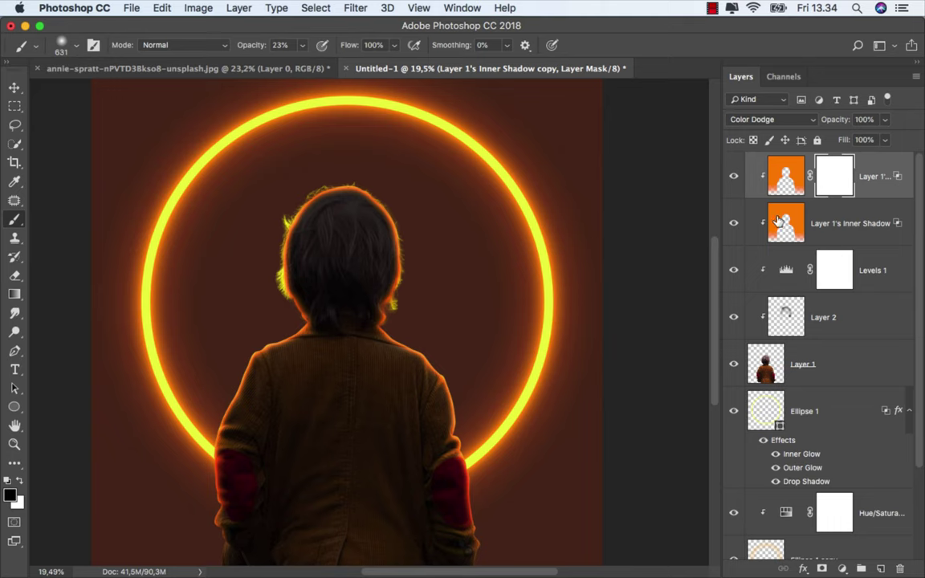
scroll(396, 297, "up", 3)
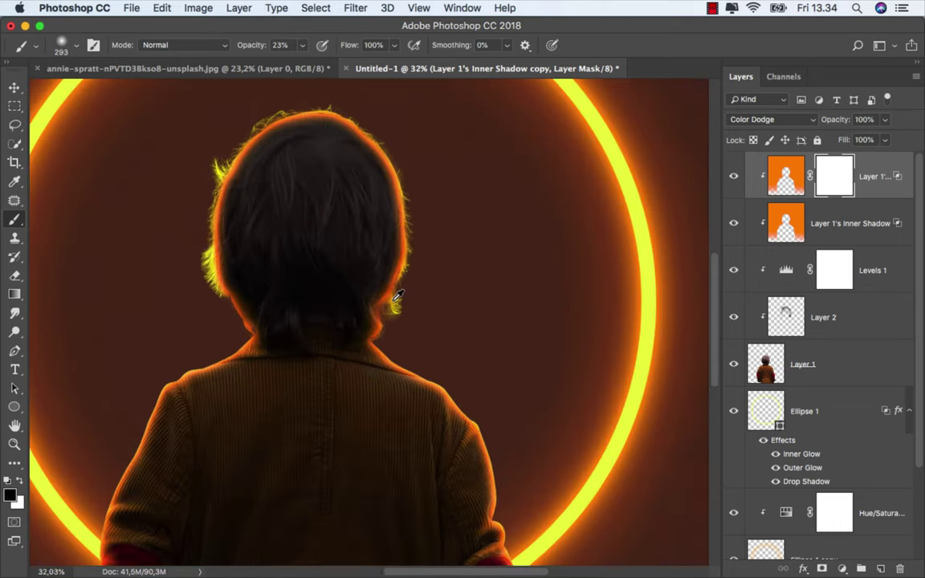
scroll(396, 297, "up", 2)
scroll(402, 299, "up", 2)
left_click(302, 45)
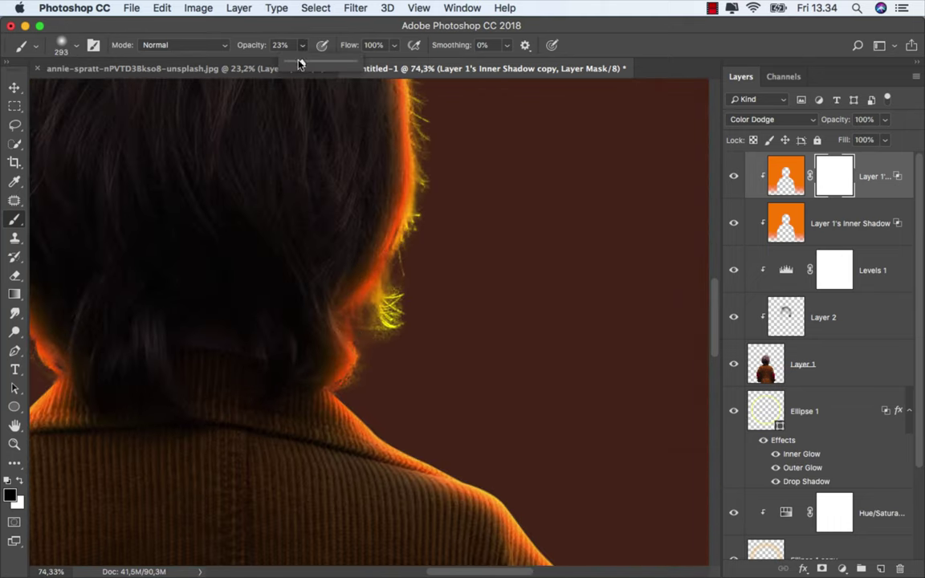
left_click_drag(434, 303, 396, 310)
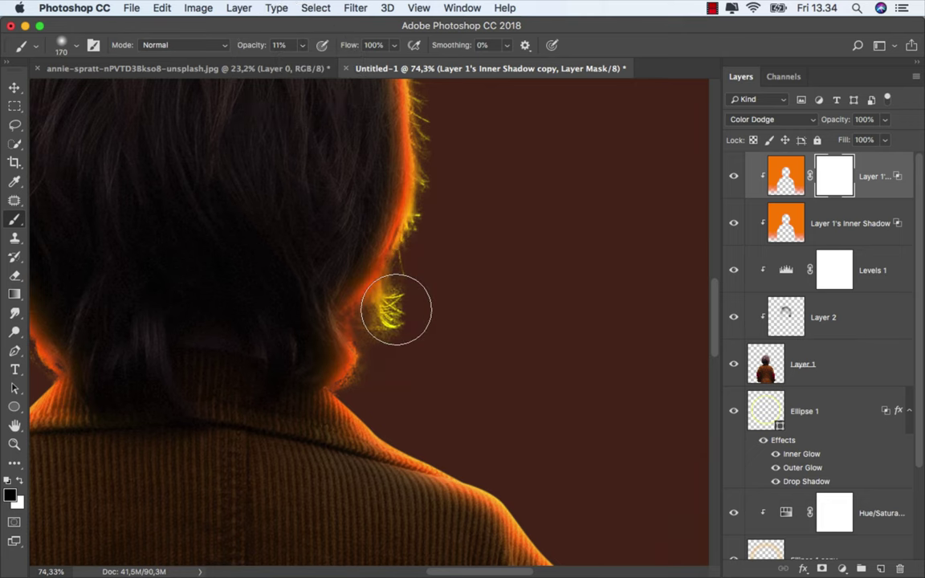
left_click(395, 310)
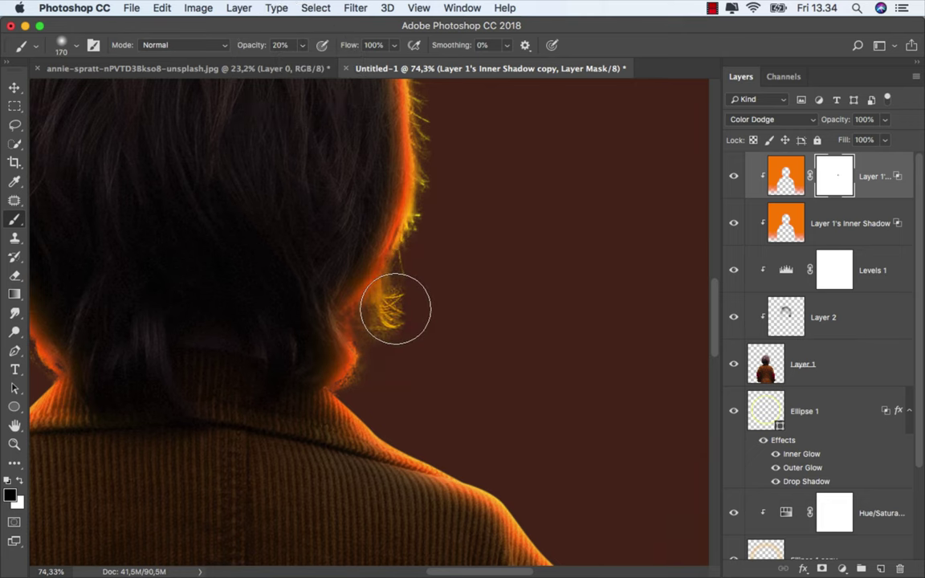
- Mask away the yellow glow along the top and left edge of the hair with a larger brush
scroll(420, 281, "down", 1)
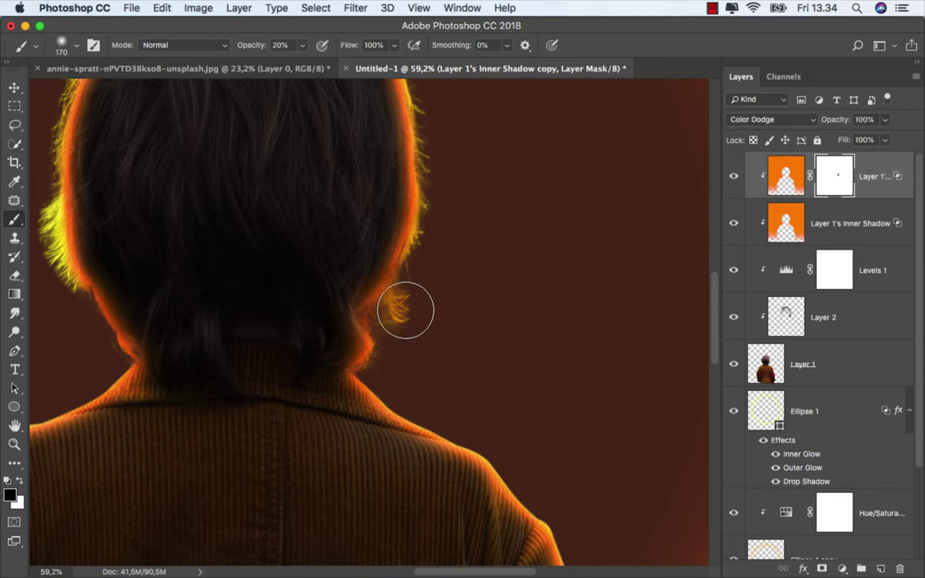
left_click_drag(405, 310, 422, 385)
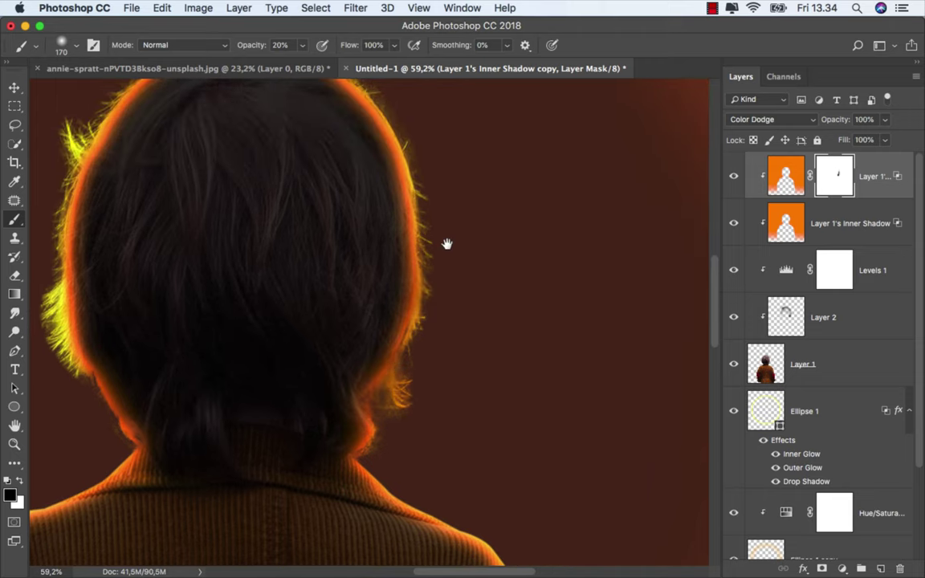
left_click_drag(447, 243, 455, 348)
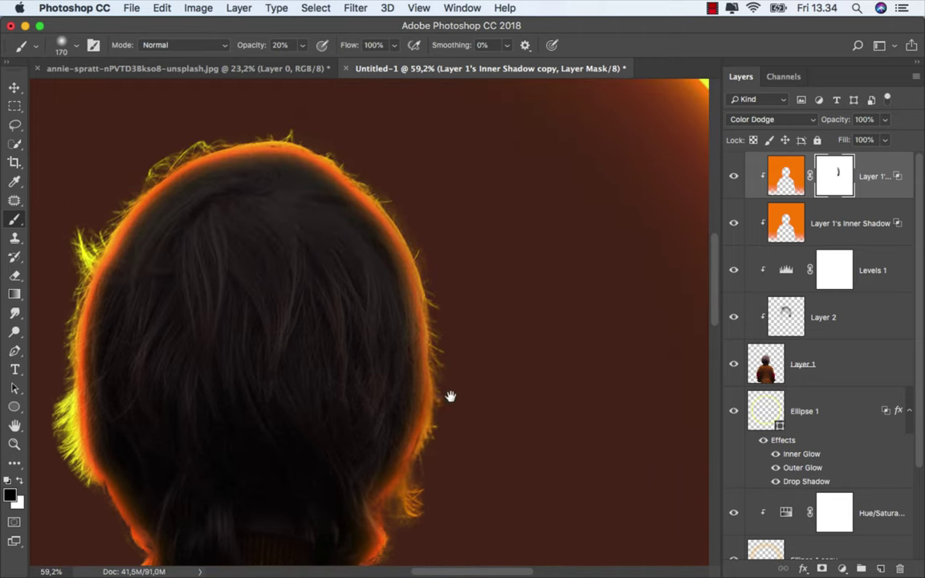
left_click_drag(450, 396, 486, 504)
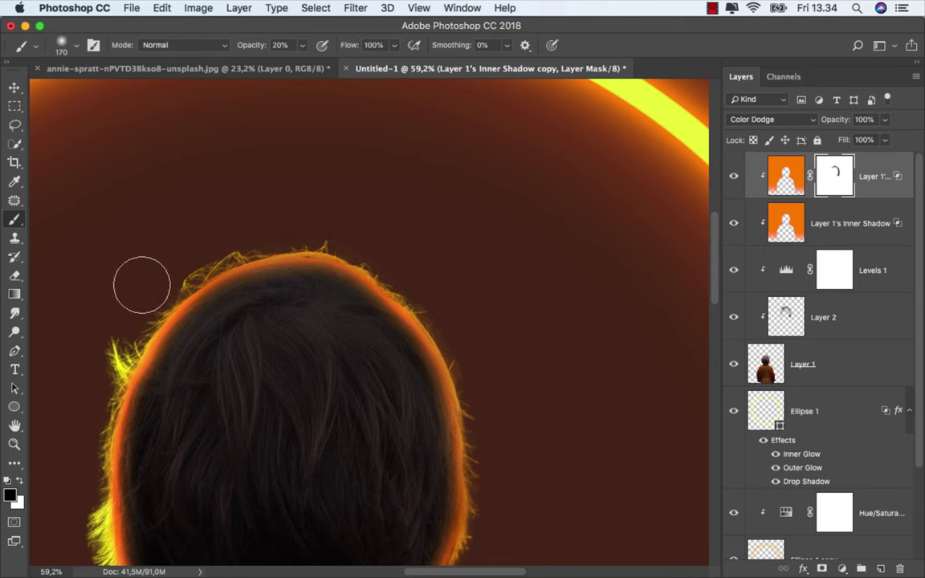
scroll(281, 257, "left", 5)
scroll(281, 257, "down", 2)
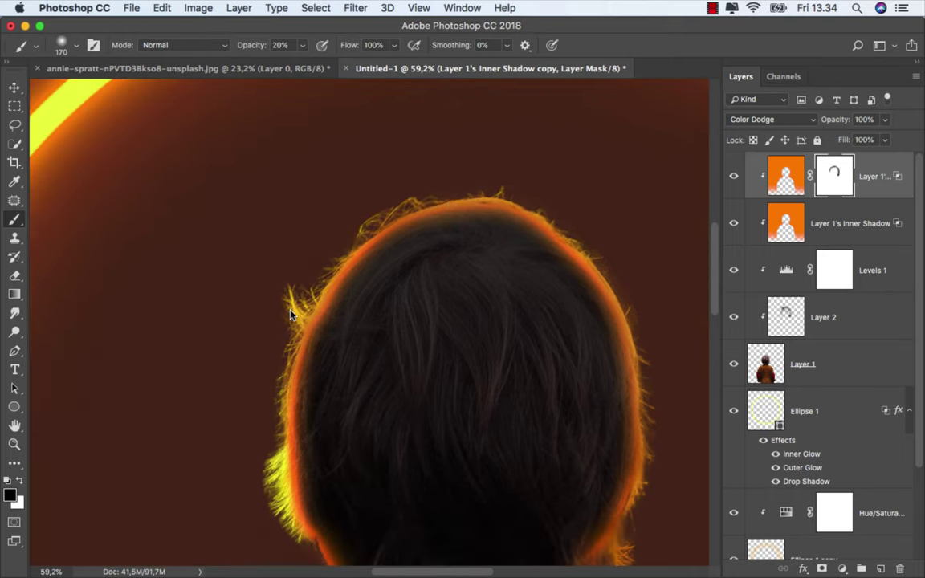
left_click_drag(275, 340, 273, 340)
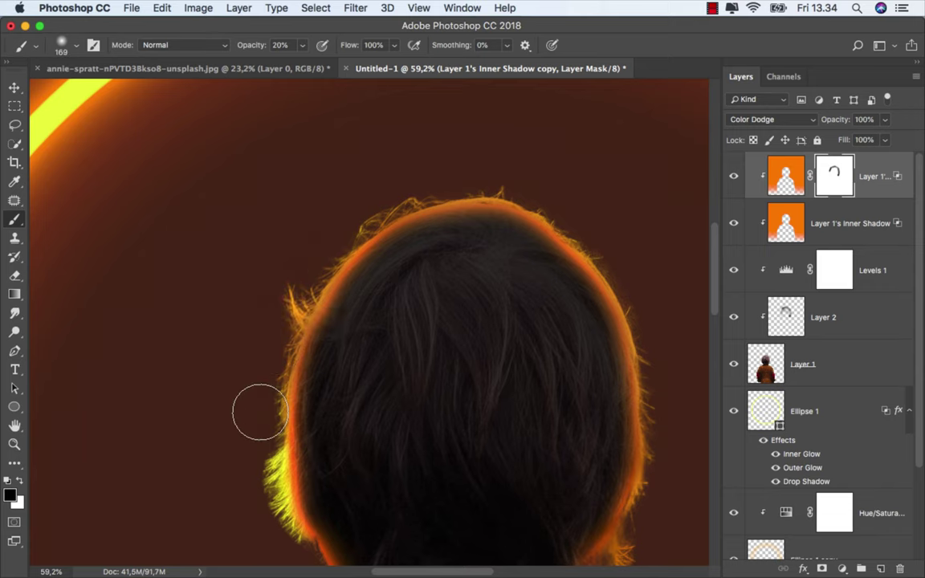
scroll(263, 330, "down", 3)
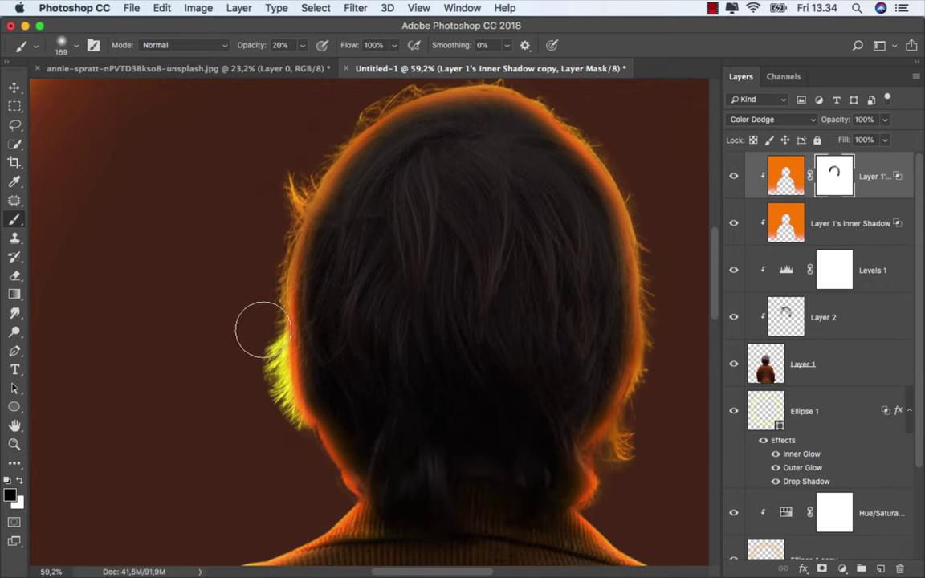
left_click_drag(268, 338, 277, 417)
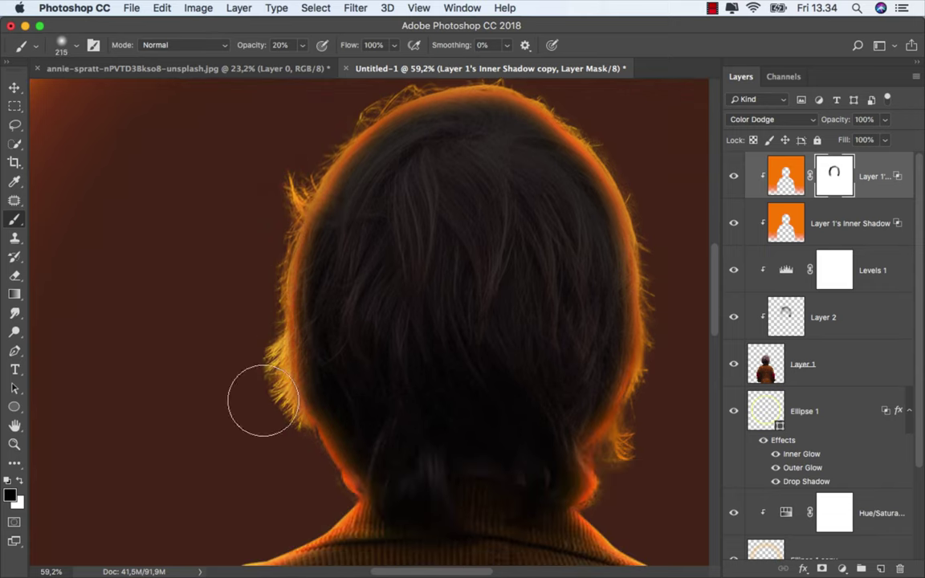
scroll(263, 401, "down", 2)
scroll(265, 337, "down", 1)
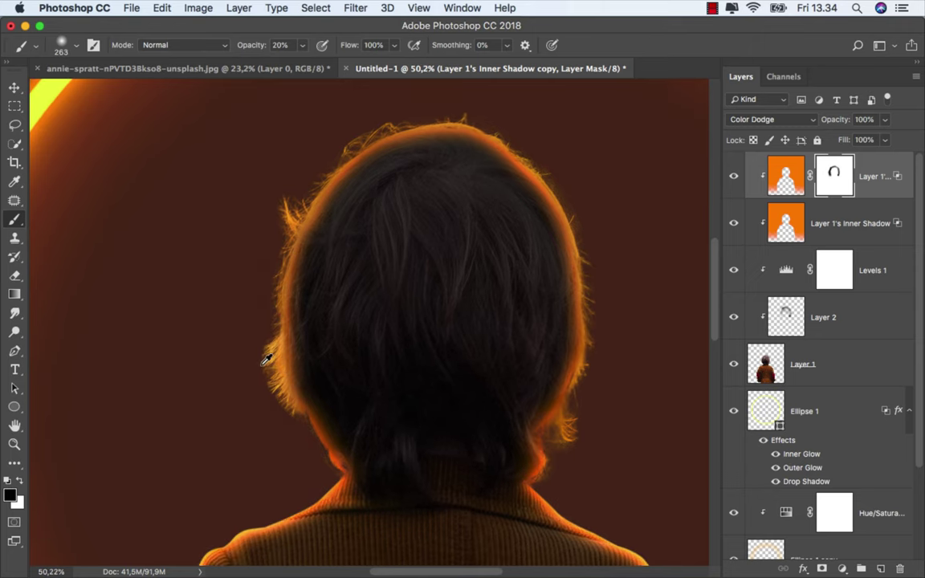
scroll(265, 361, "down", 1)
left_click_drag(268, 362, 289, 363)
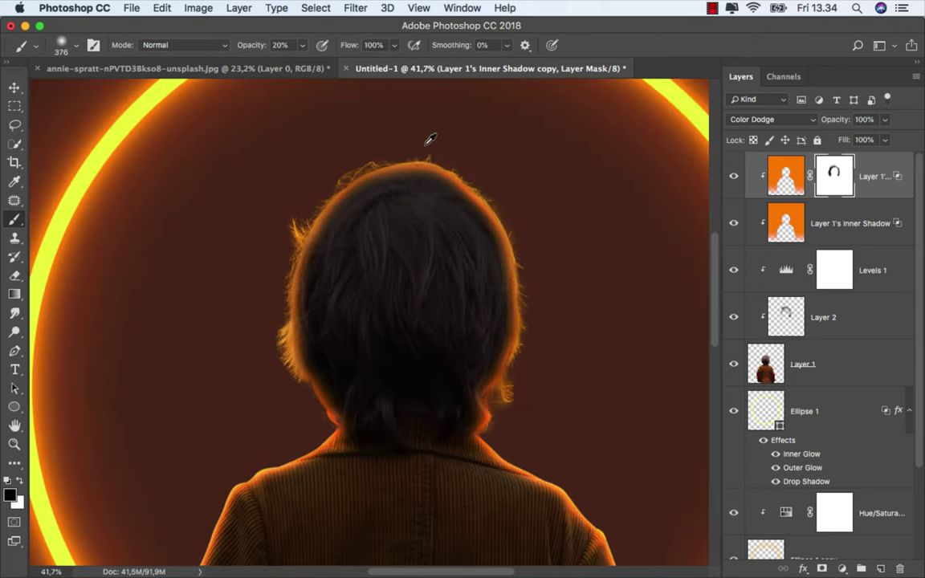
scroll(389, 329, "down", 2)
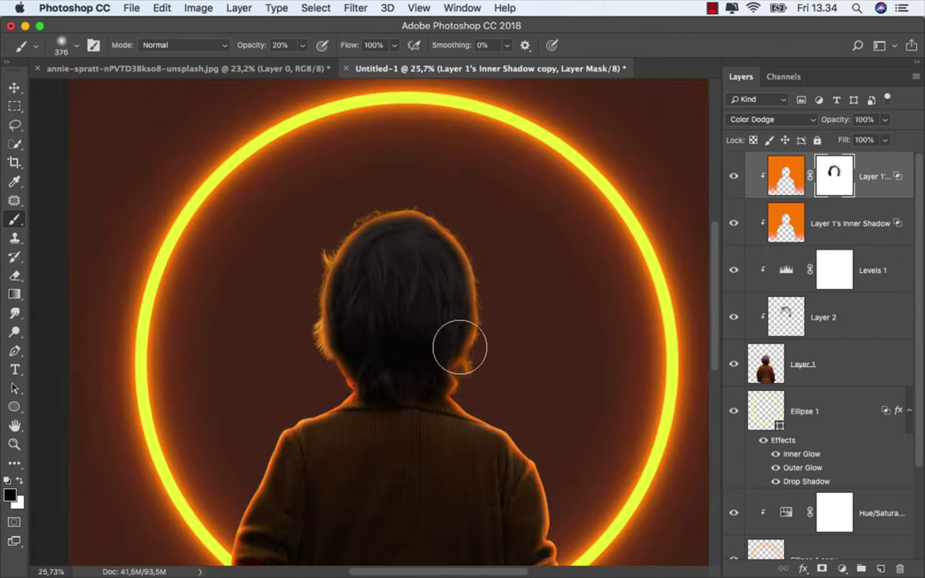
scroll(404, 338, "down", 1)
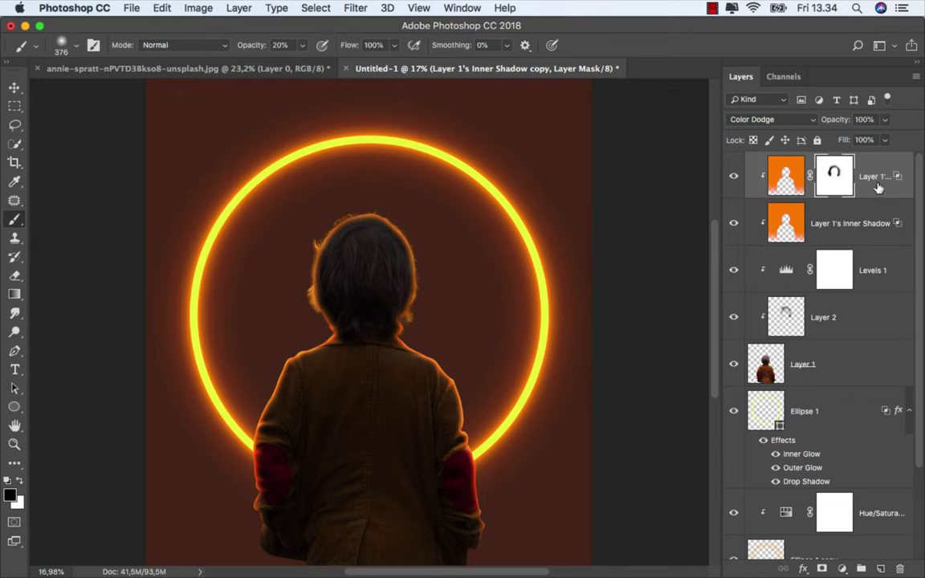
key("ctrl+2")
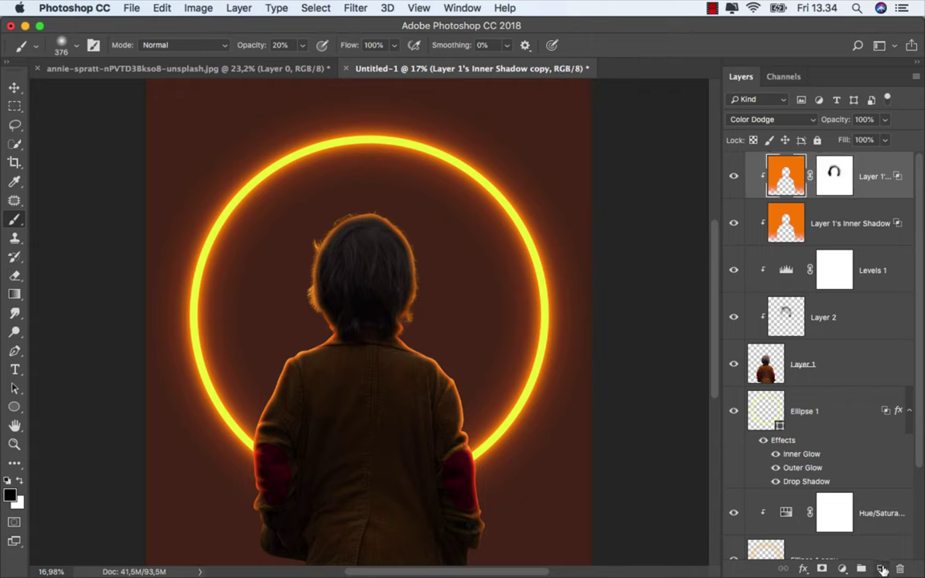
- Add a new Layer 3 clipped to the layers below and sample orange from the ring's glow
left_click(882, 569)
right_click(856, 173)
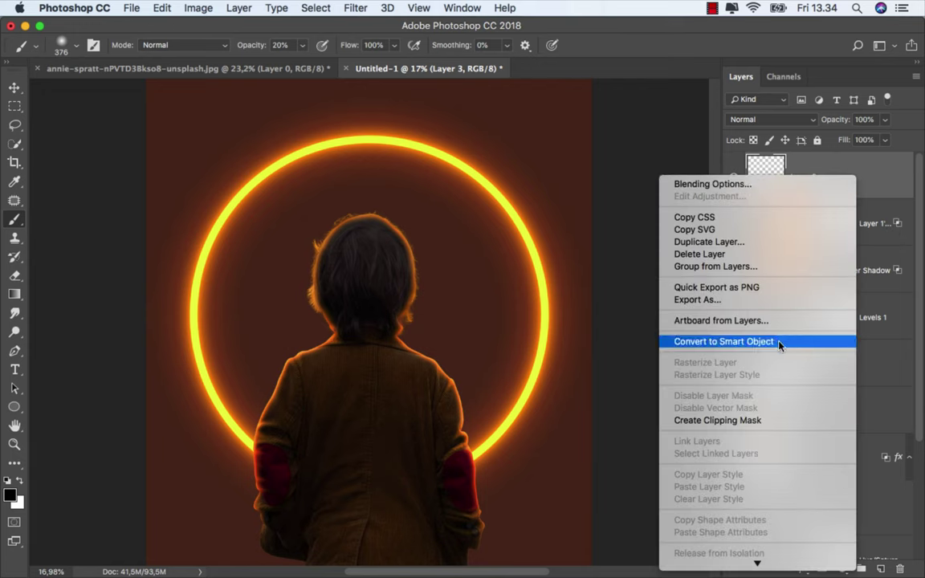
left_click(773, 422)
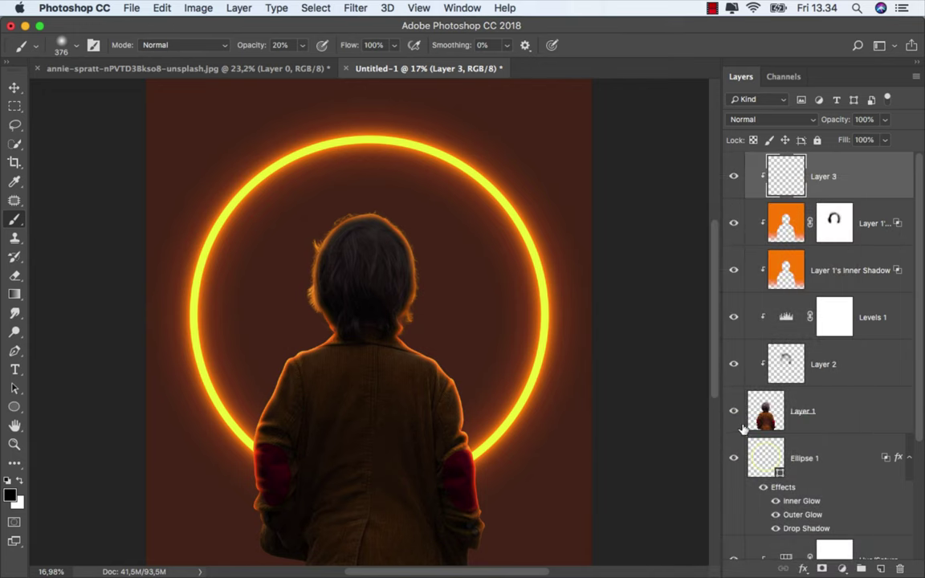
scroll(479, 449, "up", 2, "alt")
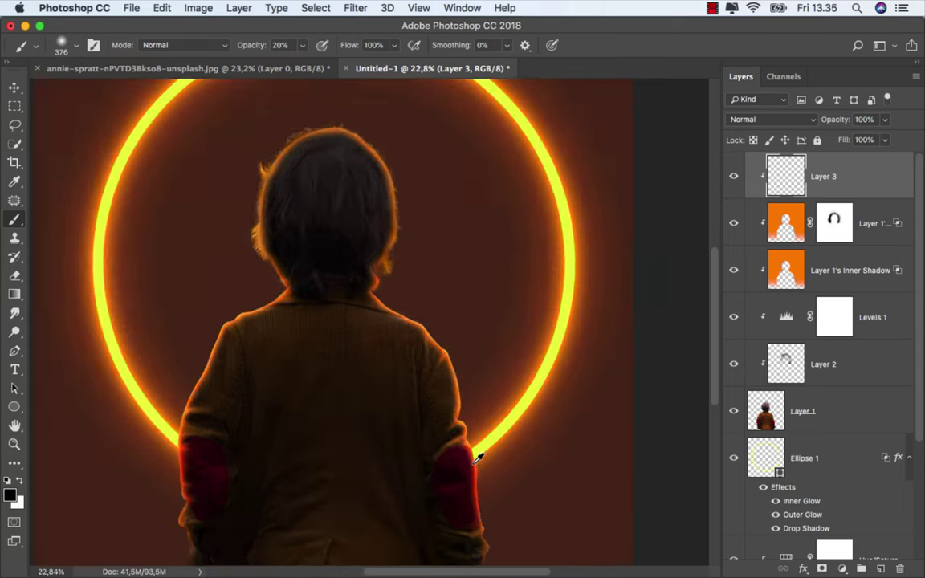
scroll(492, 440, "up", 4, "alt")
scroll(498, 400, "up", 2, "alt")
scroll(498, 400, "up", 3, "alt")
left_click(492, 398, "alt")
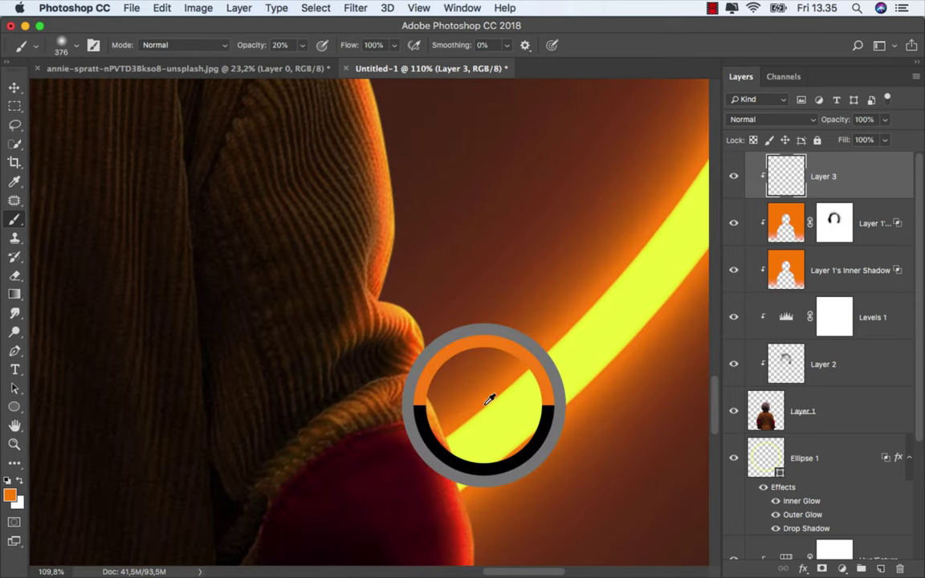
- Paint onto the boy's left arm with the brush at 100% opacity
scroll(488, 400, "down", 6, "alt")
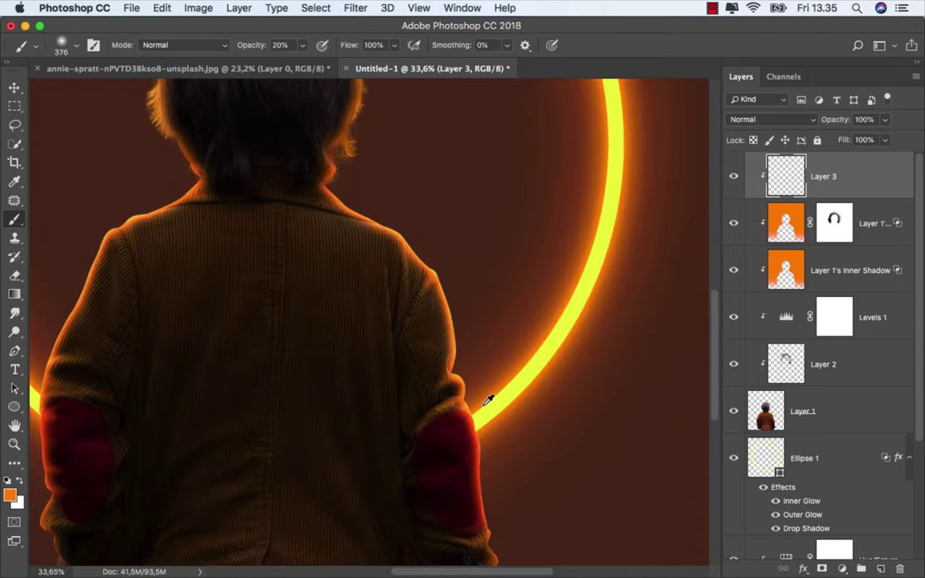
scroll(488, 399, "down", 1, "alt")
scroll(488, 400, "down", 3, "alt")
left_click(303, 46)
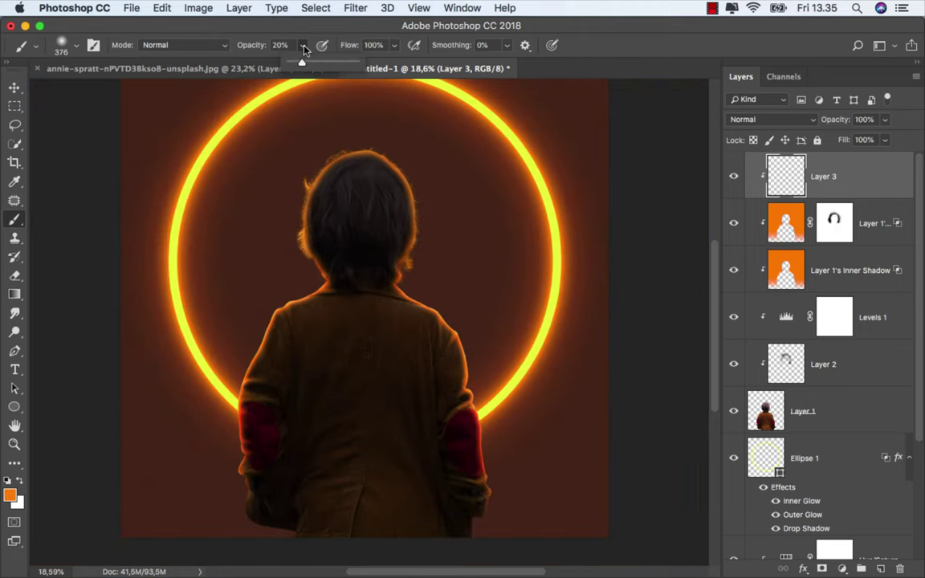
left_click_drag(360, 66, 433, 357)
left_click(479, 416)
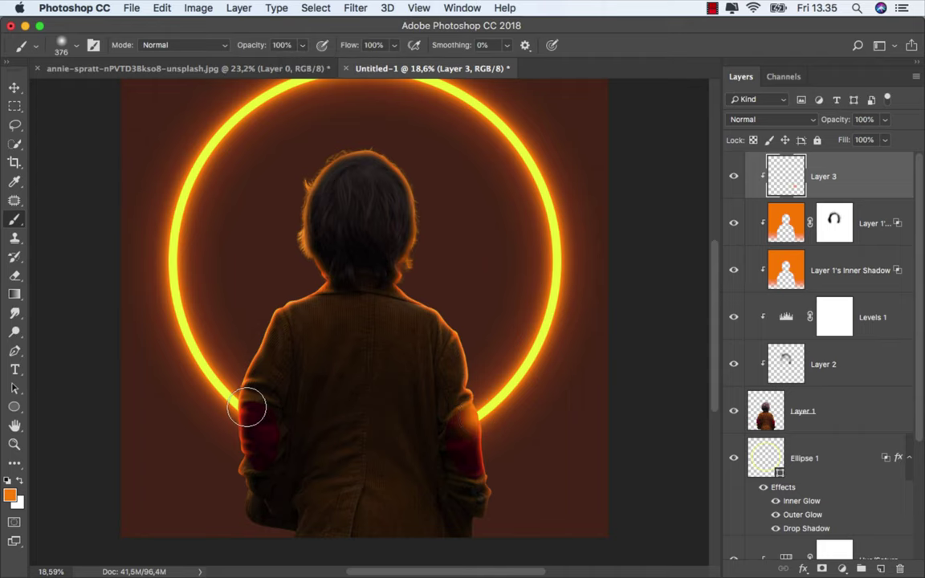
left_click(245, 410)
scroll(347, 303, "down", 3)
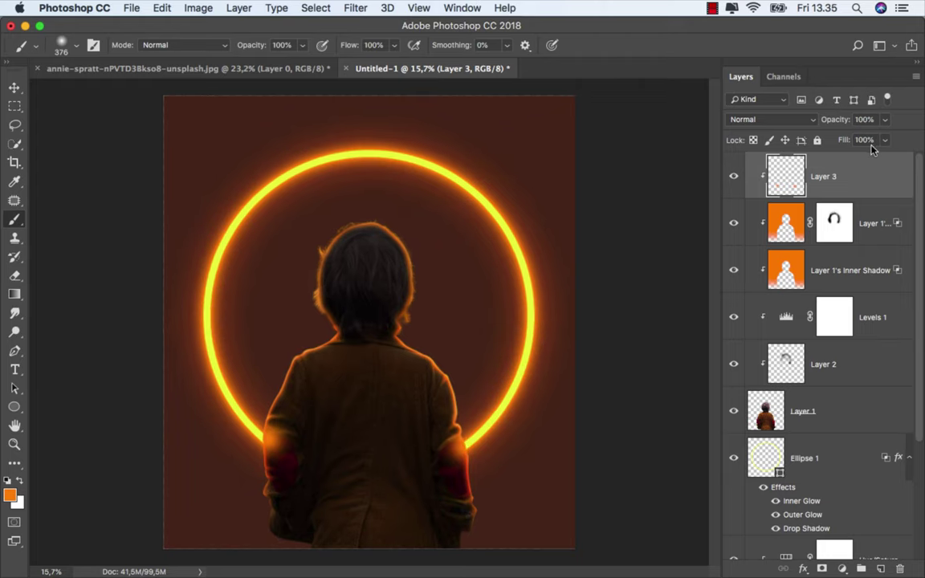
- Set Layer 3's fill to 64% and switch to the Move tool
left_click(885, 141)
left_click(862, 160)
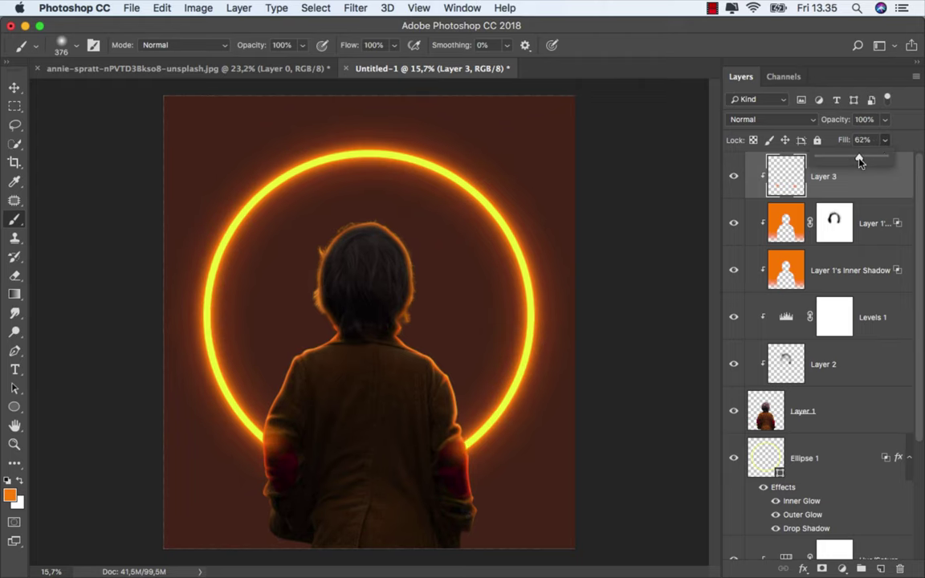
left_click_drag(860, 162, 861, 160)
key("v")
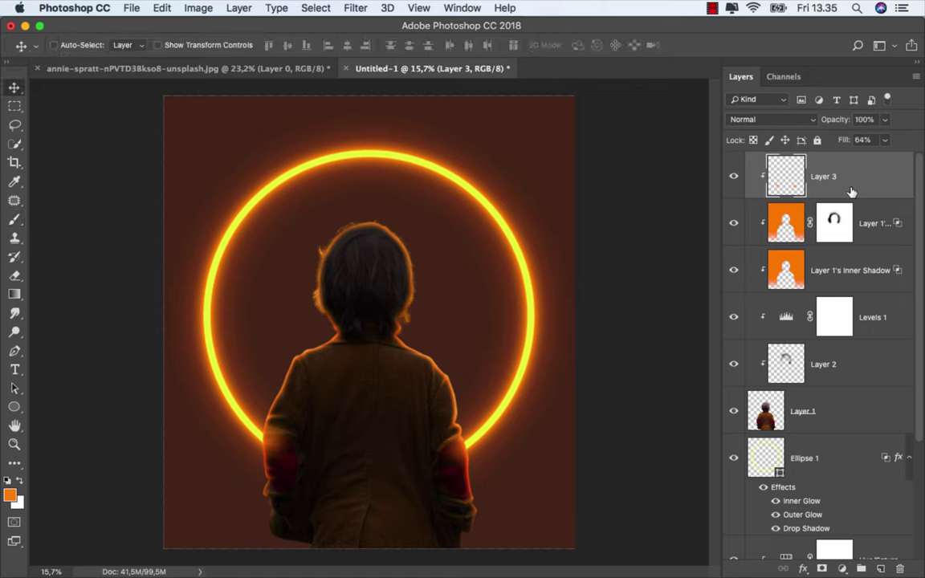
scroll(915, 281, "down", 2)
scroll(911, 402, "down", 3)
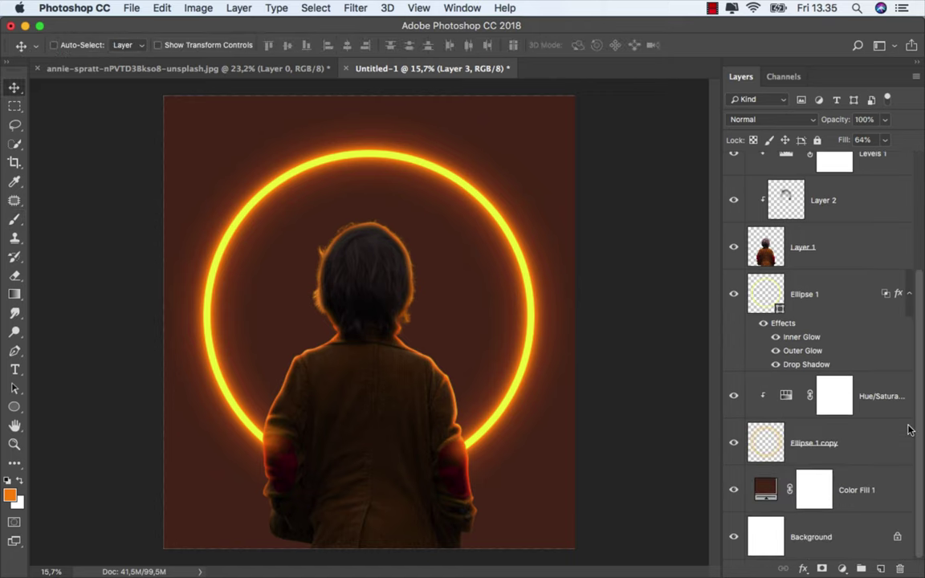
- Add a radial Gradient Fill layer at 67% scale above Color Fill 1
left_click(871, 498)
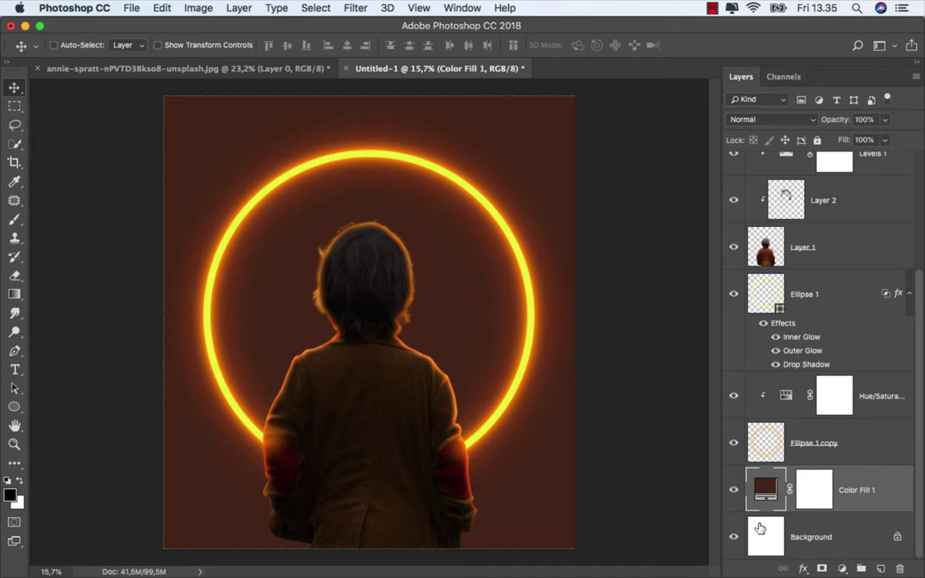
left_click(841, 568)
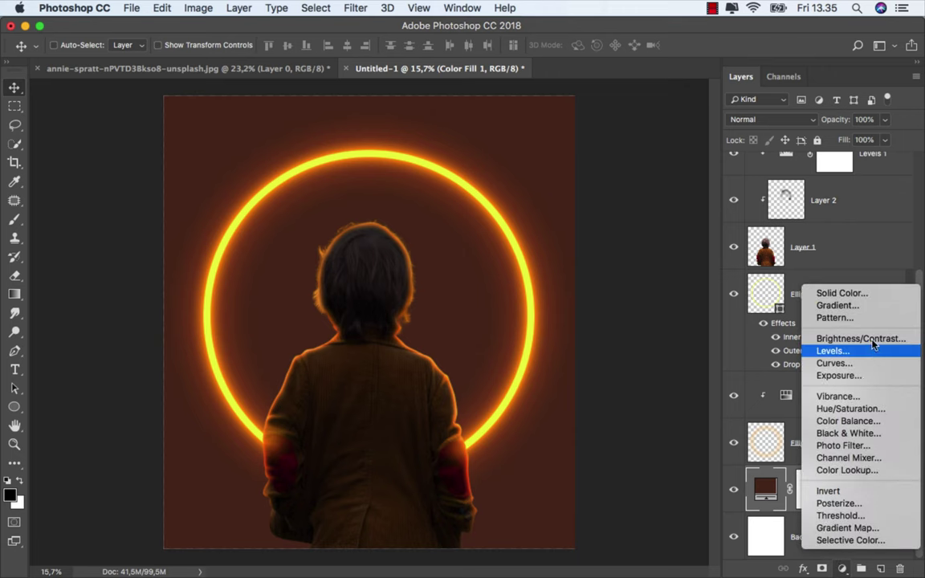
left_click(875, 307)
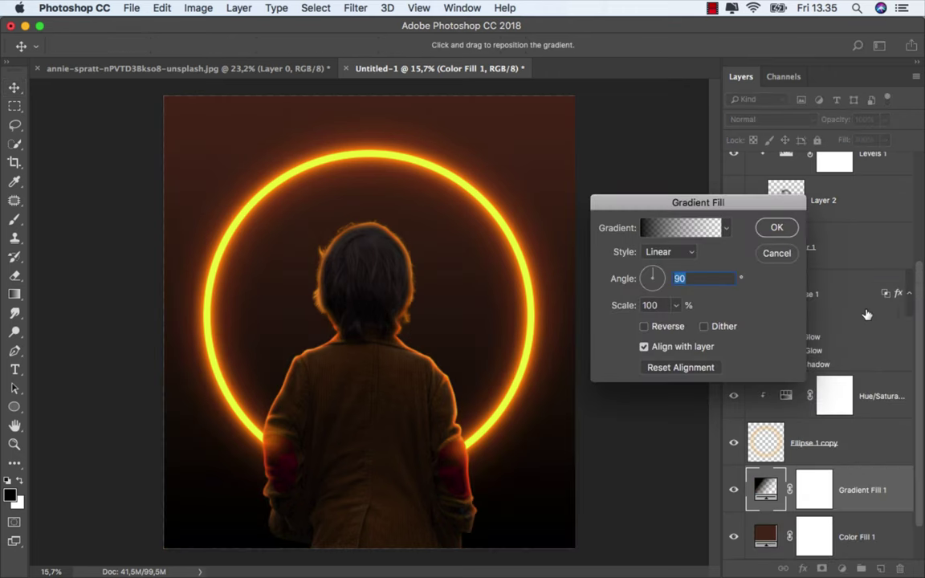
left_click(673, 254)
left_click(667, 263)
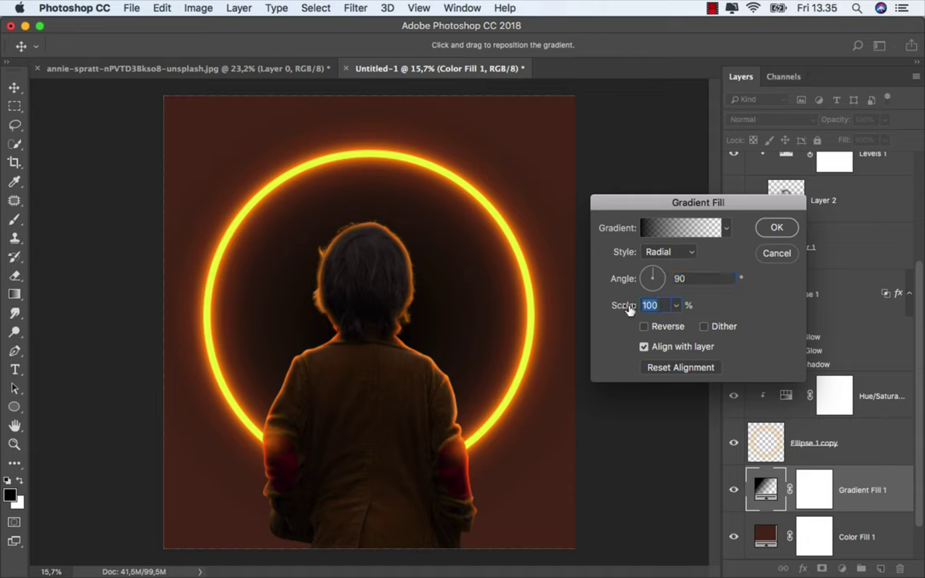
left_click(674, 306)
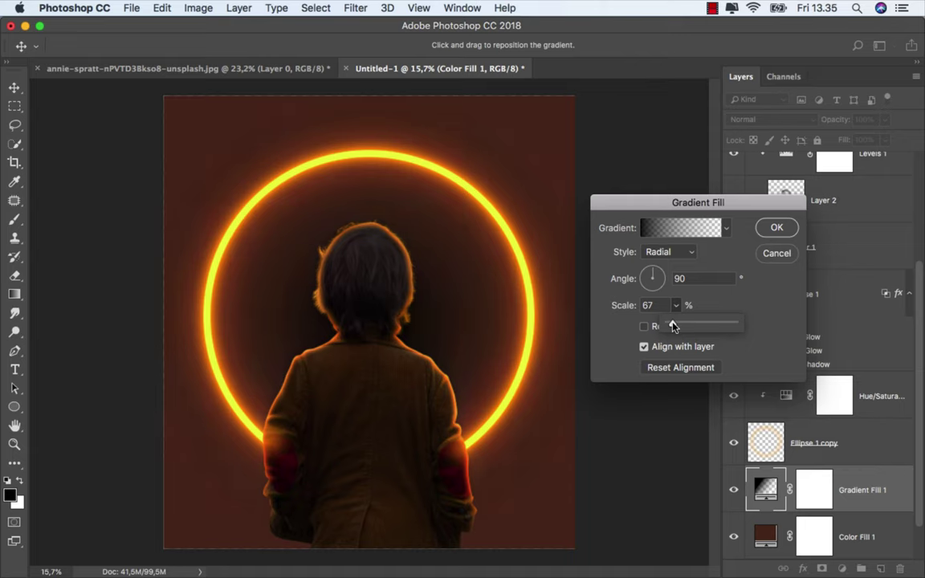
left_click(740, 204)
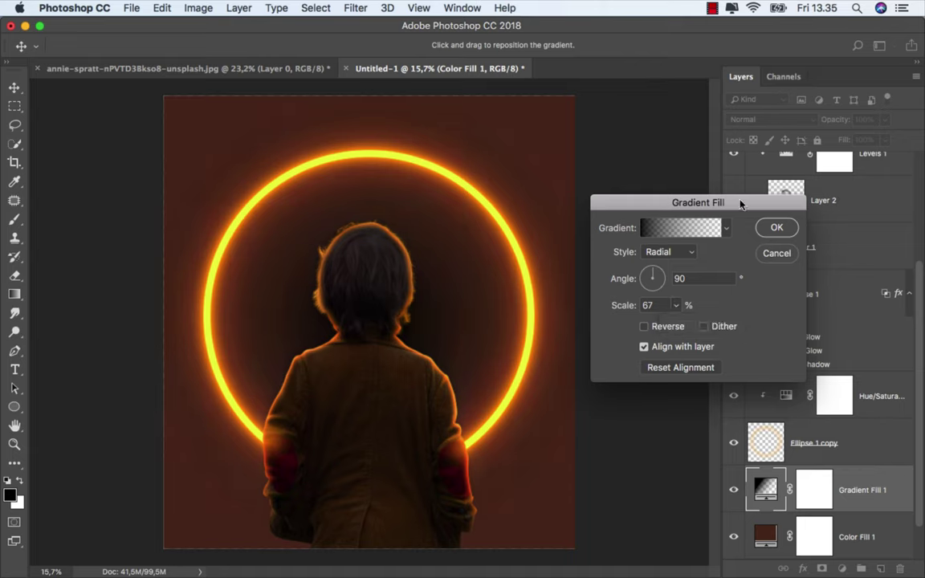
left_click(776, 227)
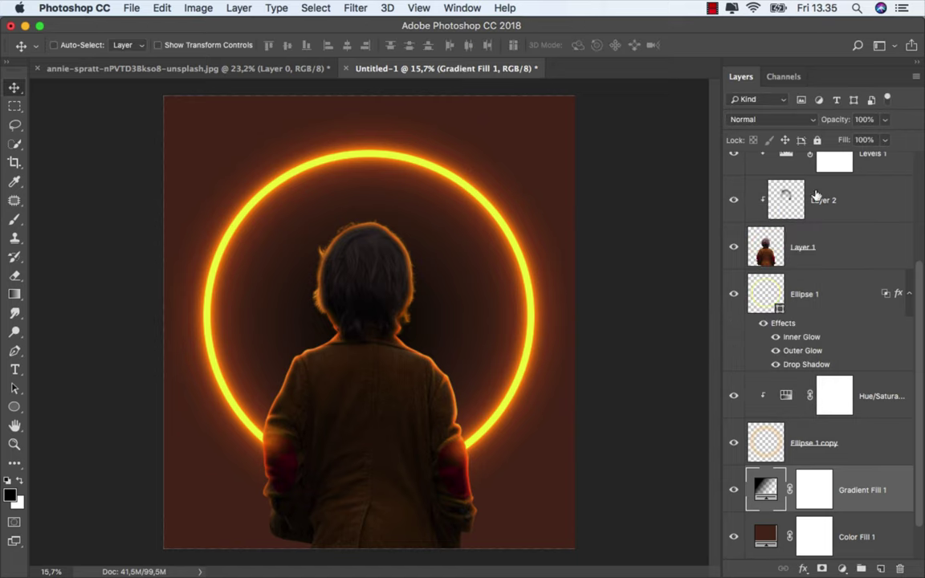
- Lower the gradient layer's opacity to 49% and reselect Color Fill 1
left_click_drag(884, 121, 852, 141)
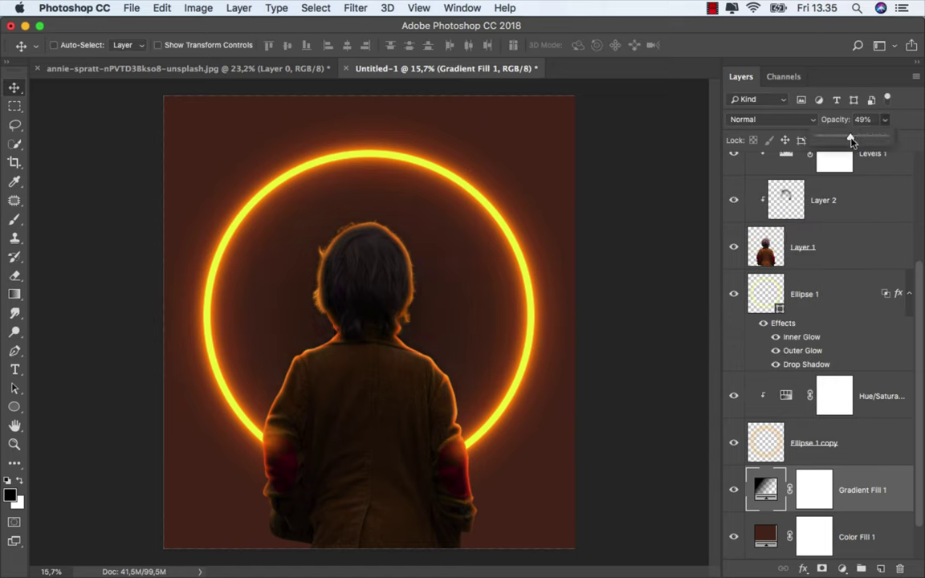
left_click(736, 482)
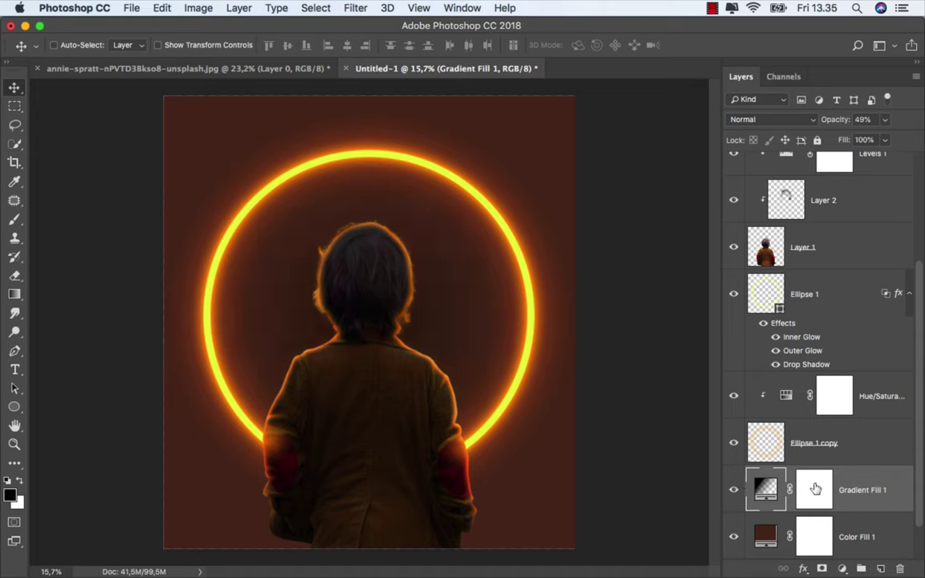
left_click(857, 529)
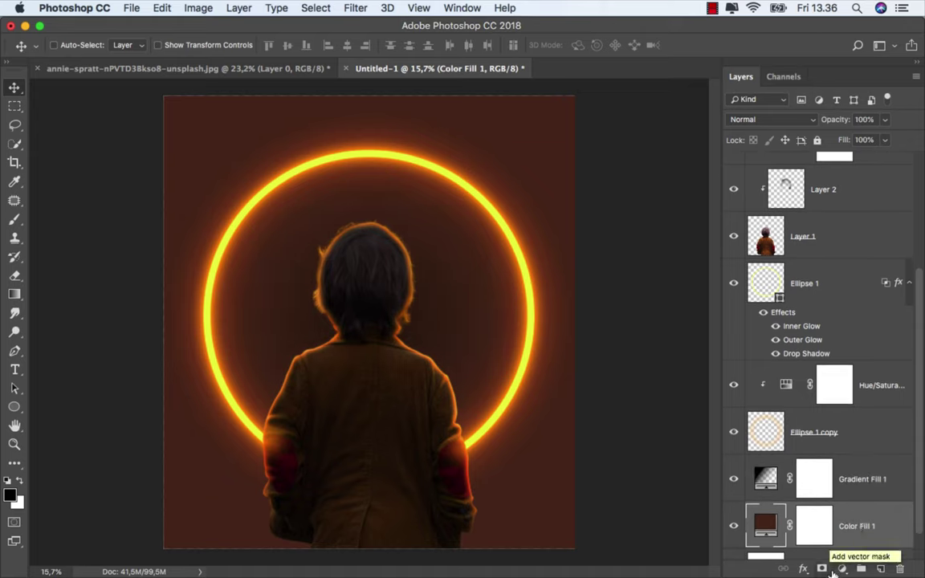
- Add a reversed radial Gradient Fill 2 layer at 222% scale above Color Fill 1
left_click(841, 569)
left_click(874, 305)
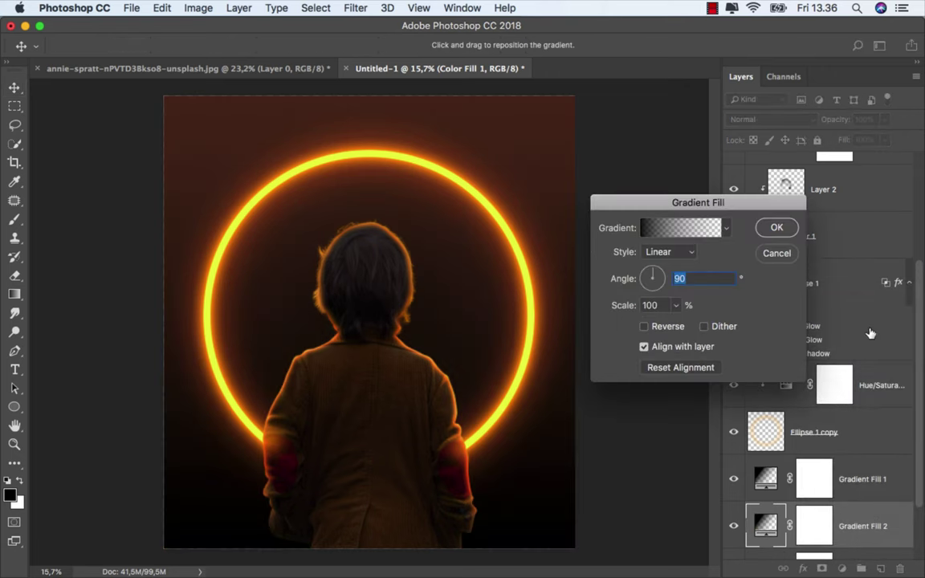
left_click(675, 256)
left_click(668, 266)
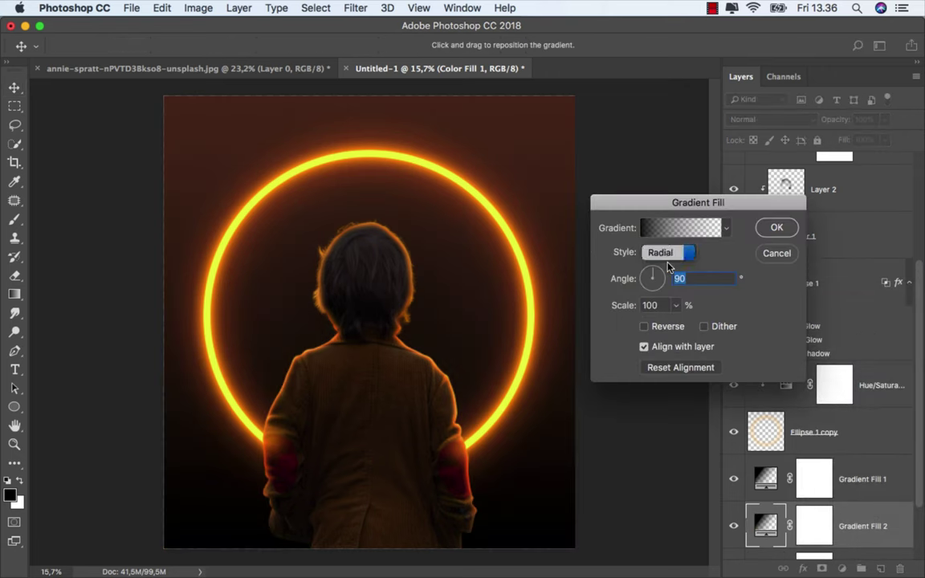
left_click(644, 327)
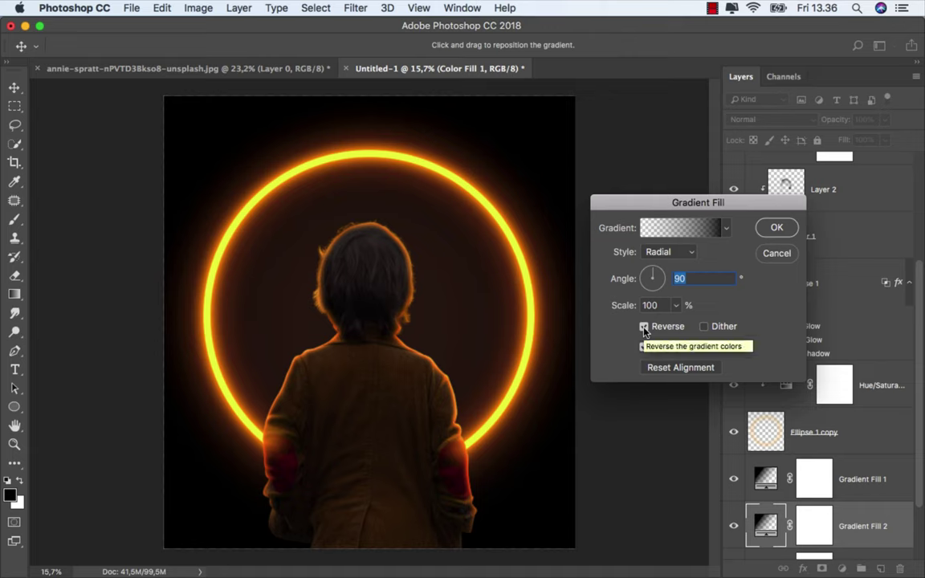
left_click(659, 305)
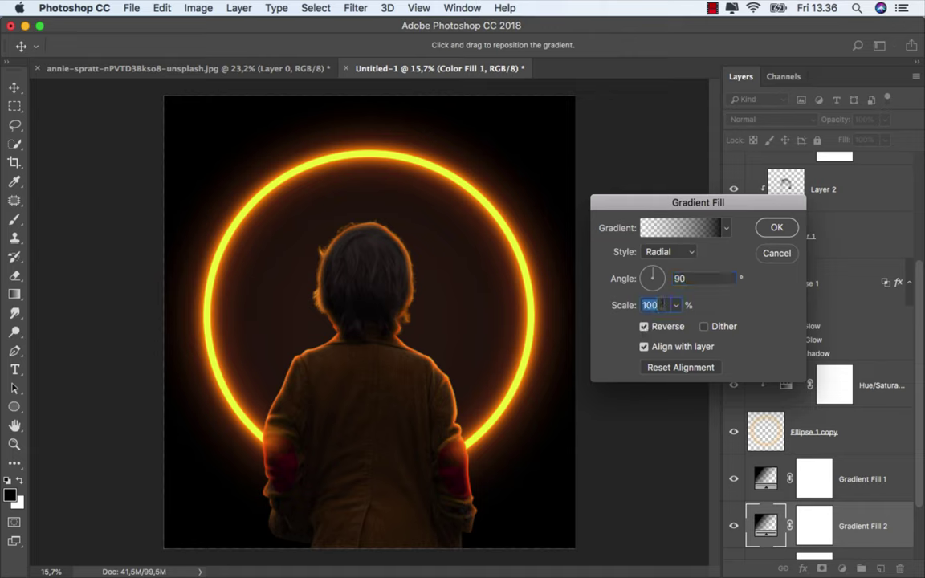
type("222")
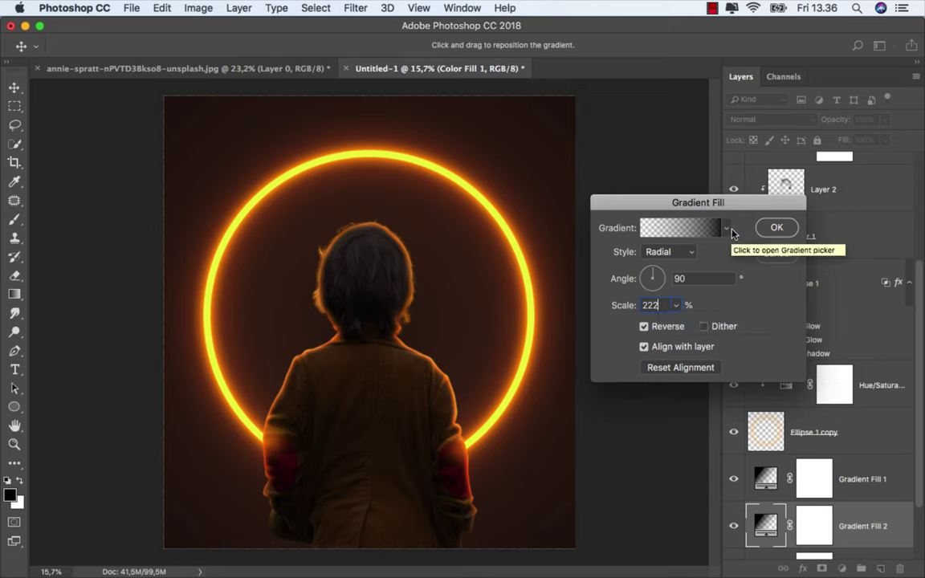
left_click(726, 228)
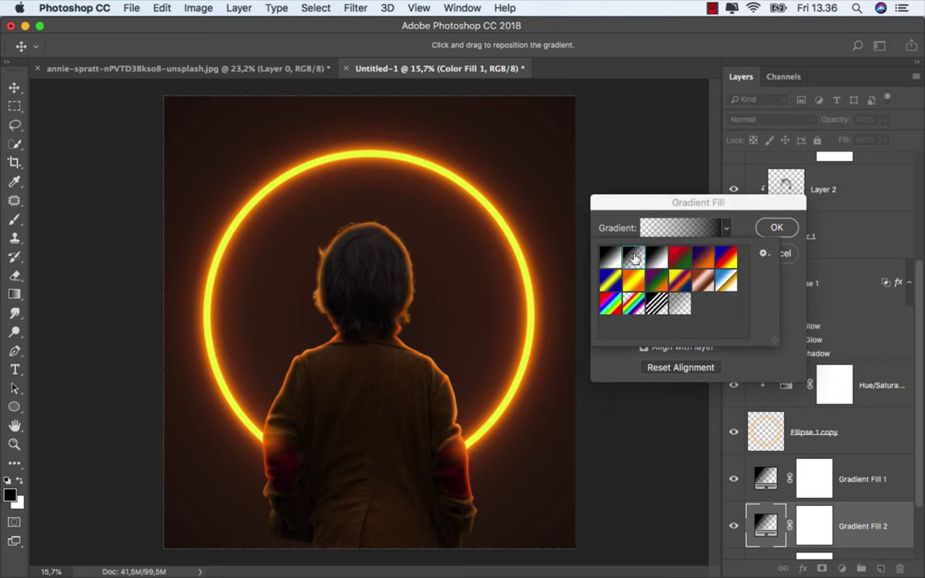
left_click(753, 213)
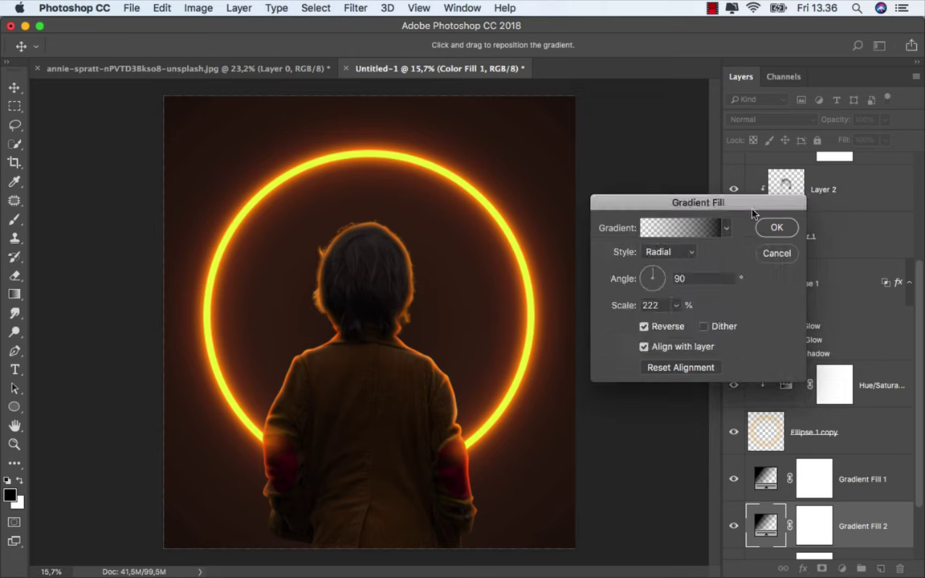
left_click(775, 228)
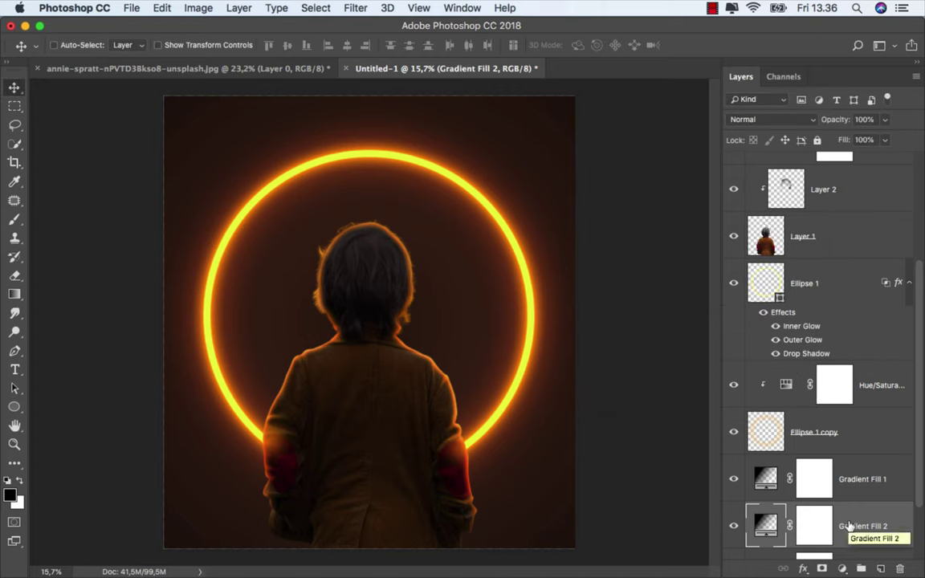
left_click(733, 526)
left_click(733, 526)
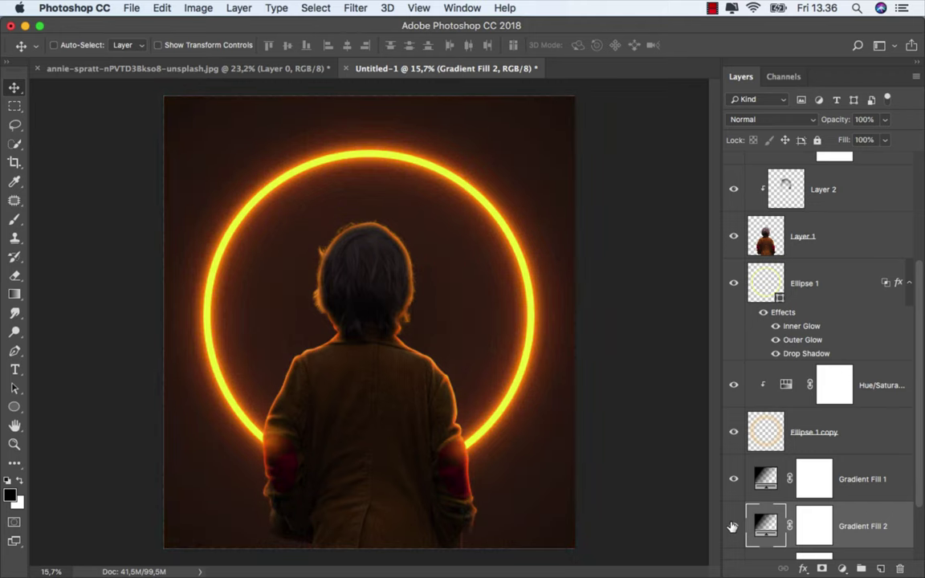
left_click_drag(919, 351, 921, 202)
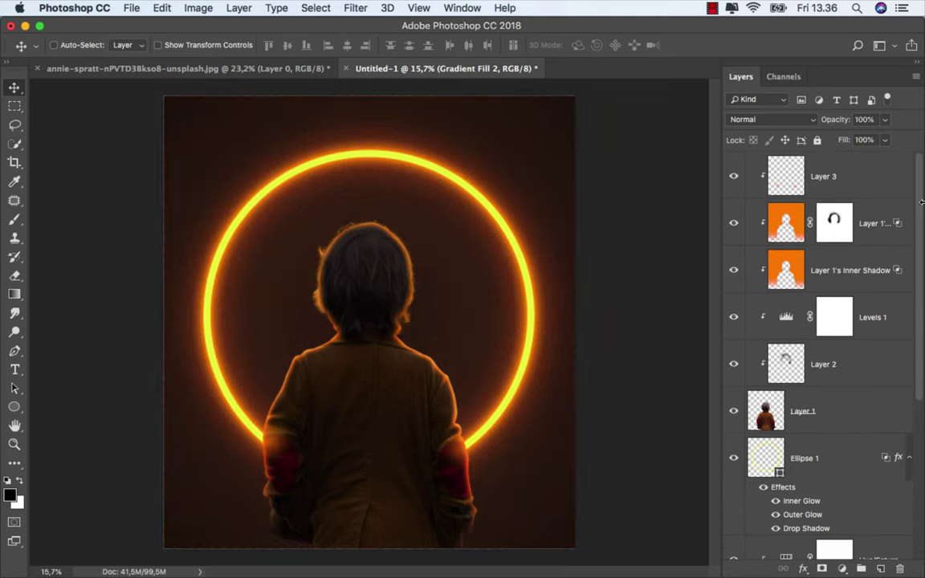
left_click(867, 189)
key("ctrl+plus")
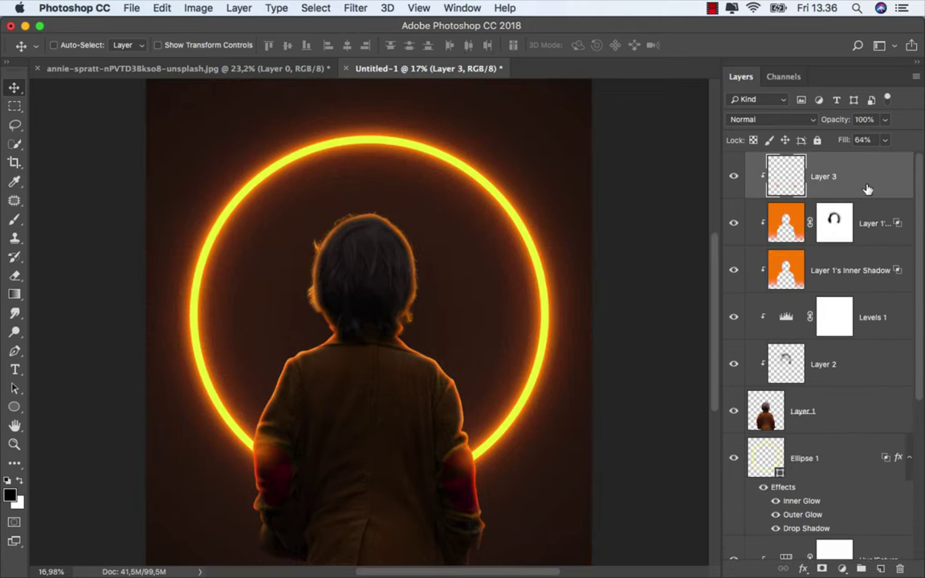